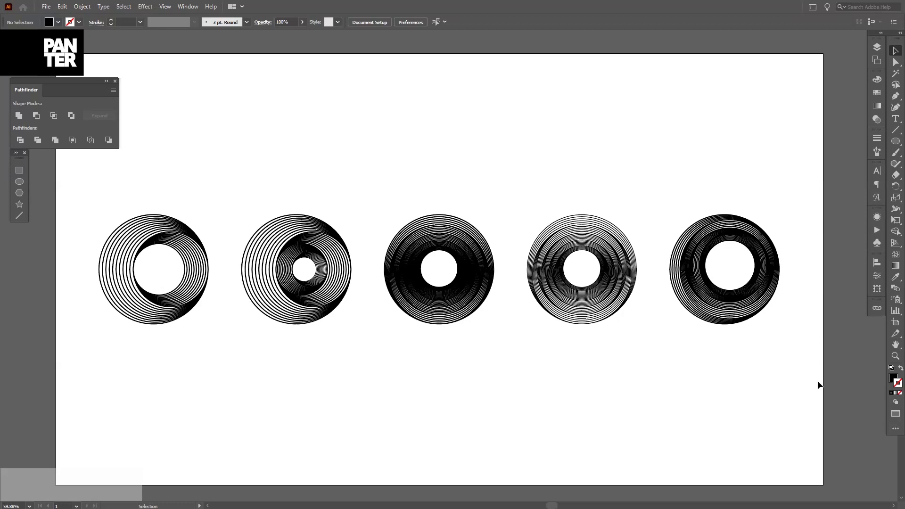
# Examine the five finished line-circle designs on the artboard up close, including the dense line overlaps in the third one.
pyautogui.scroll(3, 132, 277)
pyautogui.moveTo(187, 259); pyautogui.dragTo(294, 263)
pyautogui.scroll(1, 321, 267)
pyautogui.click(386, 200)
pyautogui.click(337, 242)
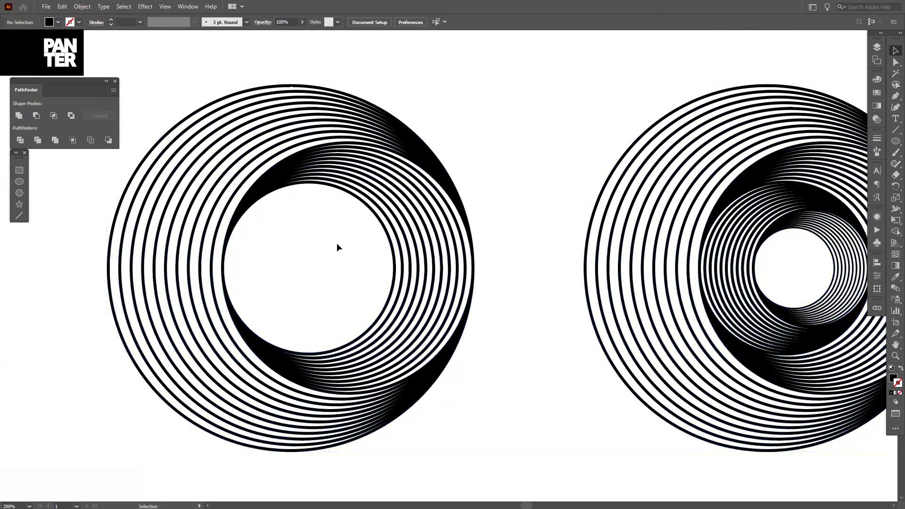
pyautogui.scroll(-1, 336, 242)
pyautogui.moveTo(498, 335); pyautogui.dragTo(406, 366)
pyautogui.scroll(-1, 399, 372)
pyautogui.moveTo(512, 395); pyautogui.dragTo(522, 363)
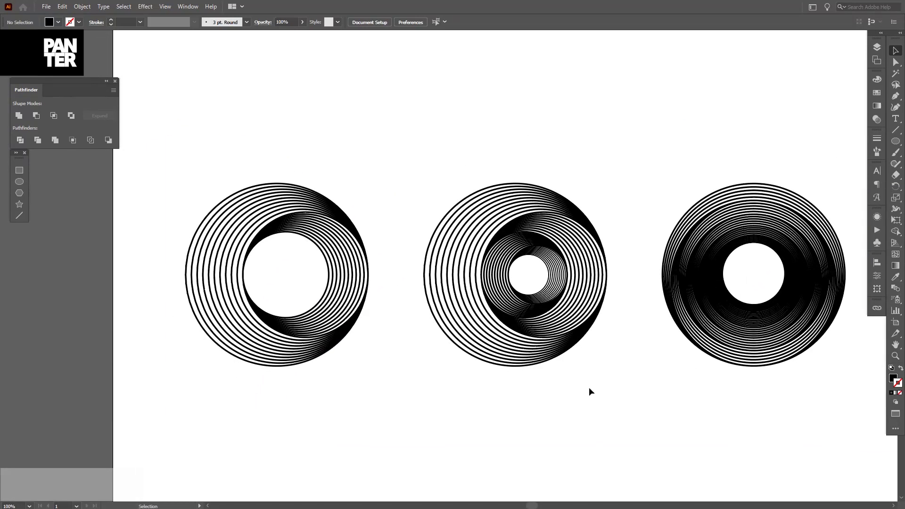
pyautogui.moveTo(598, 389); pyautogui.dragTo(561, 394)
pyautogui.moveTo(616, 400); pyautogui.dragTo(563, 394)
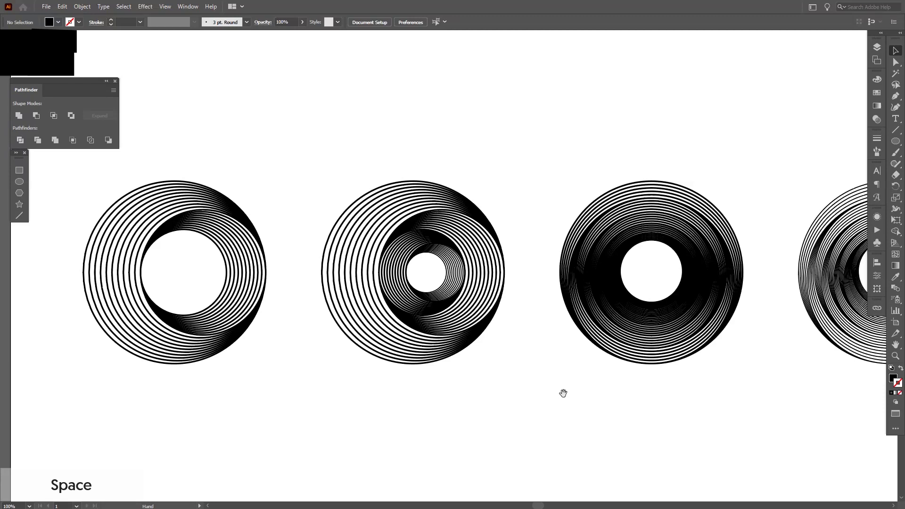
pyautogui.scroll(-1, 564, 393)
pyautogui.moveTo(650, 396); pyautogui.dragTo(486, 391)
pyautogui.scroll(1, 556, 369)
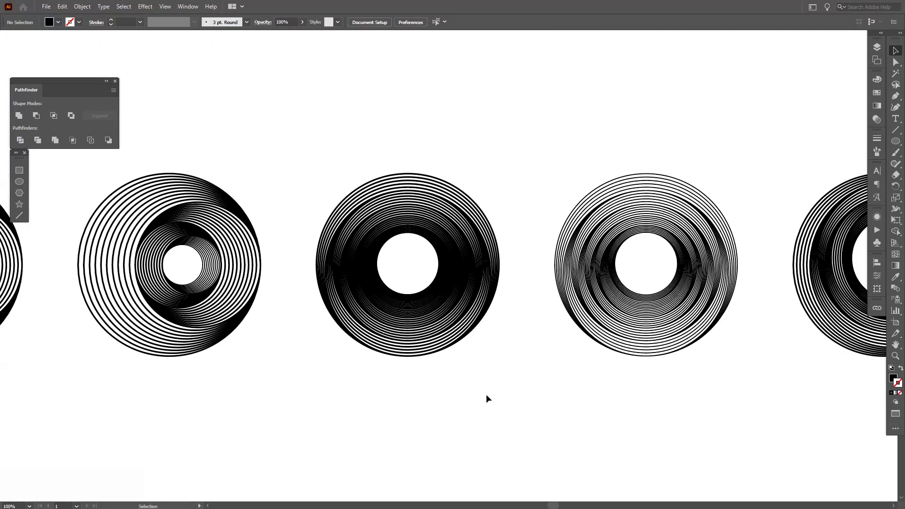
pyautogui.scroll(-1, 487, 398)
pyautogui.moveTo(501, 422); pyautogui.dragTo(514, 397)
pyautogui.press('z')
pyautogui.press('v')
pyautogui.scroll(5, 468, 288)
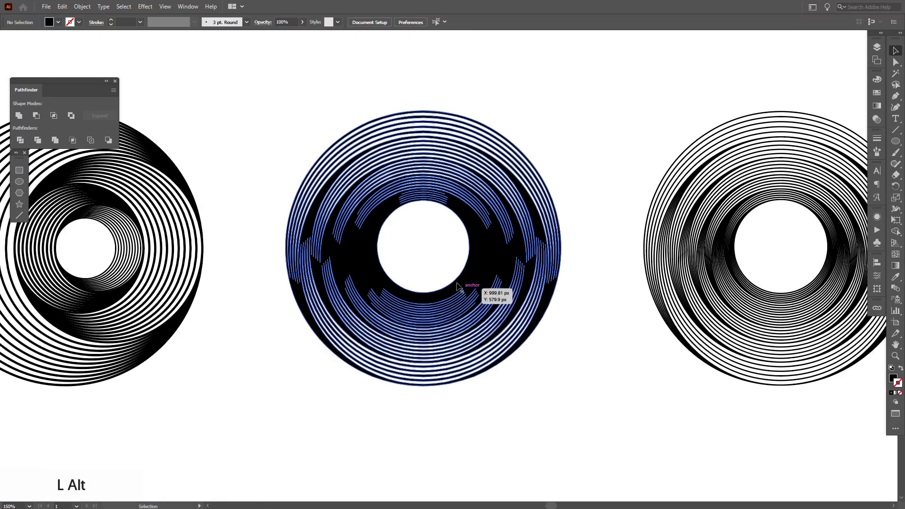
pyautogui.scroll(3, 447, 254)
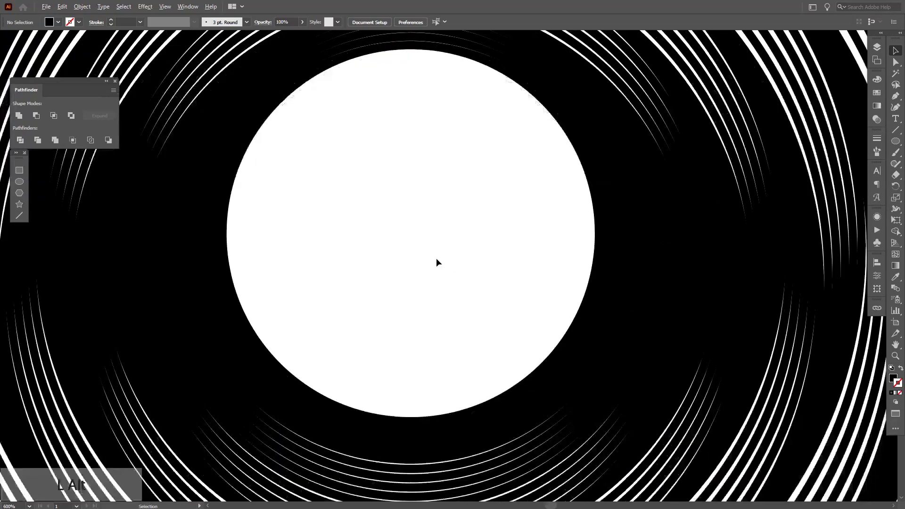
pyautogui.moveTo(436, 261); pyautogui.dragTo(606, 258)
pyautogui.scroll(3, 166, 261)
pyautogui.scroll(3, 502, 244)
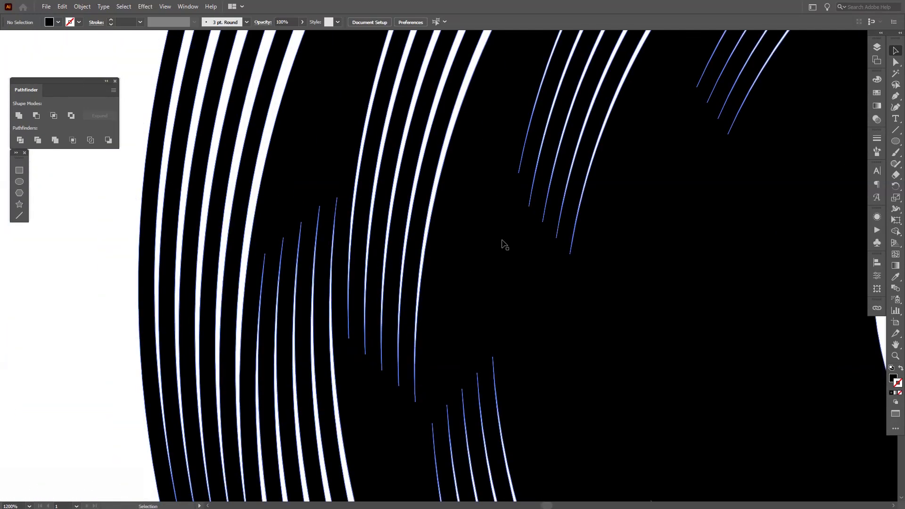
pyautogui.scroll(-6, 396, 292)
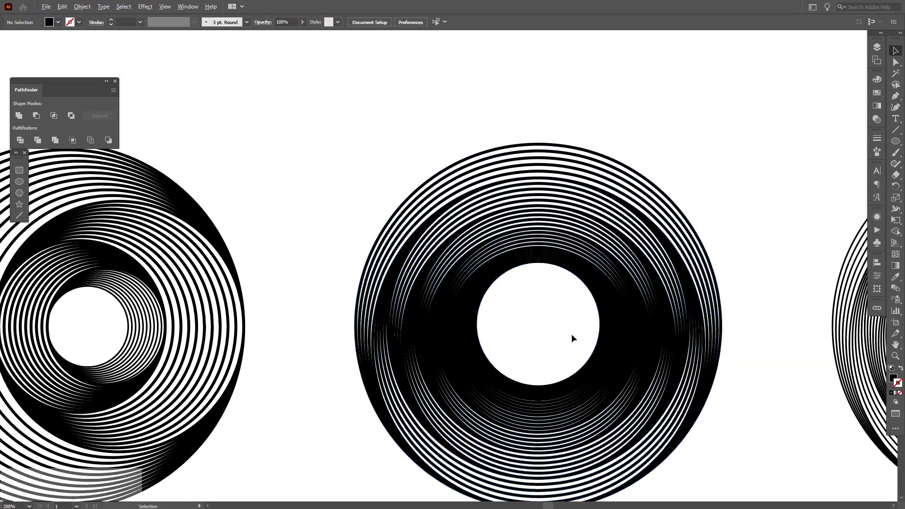
pyautogui.scroll(-8, 572, 336)
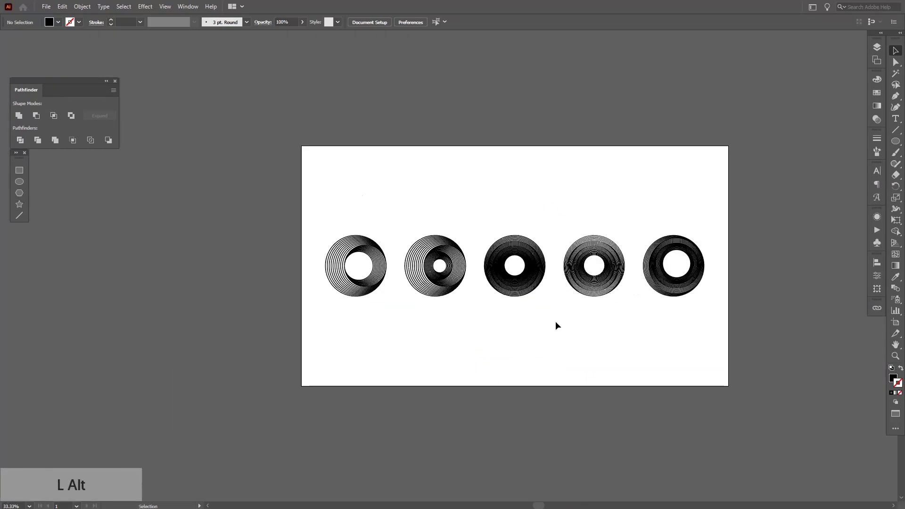
# Create a second landscape artboard in the empty canvas area below the first one.
pyautogui.moveTo(556, 326); pyautogui.dragTo(511, 224)
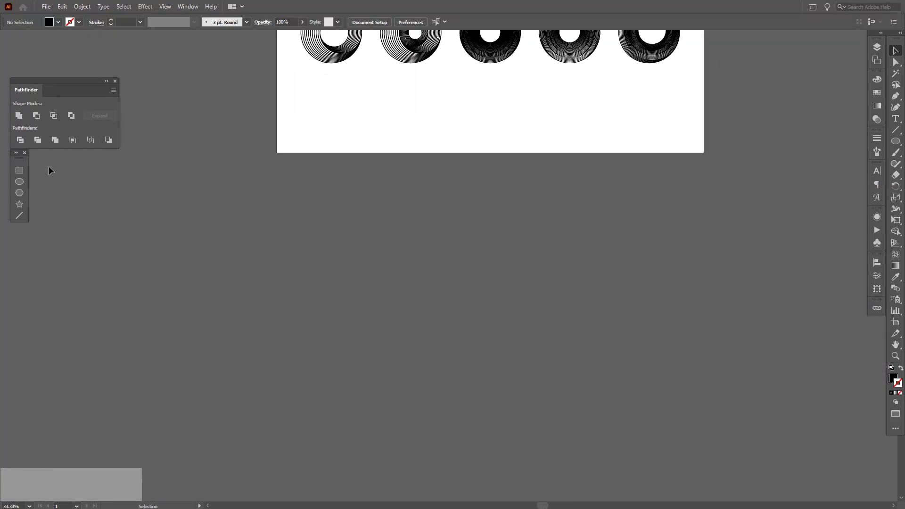
pyautogui.hotkey('shift', 'o')
pyautogui.moveTo(509, 362); pyautogui.dragTo(484, 162)
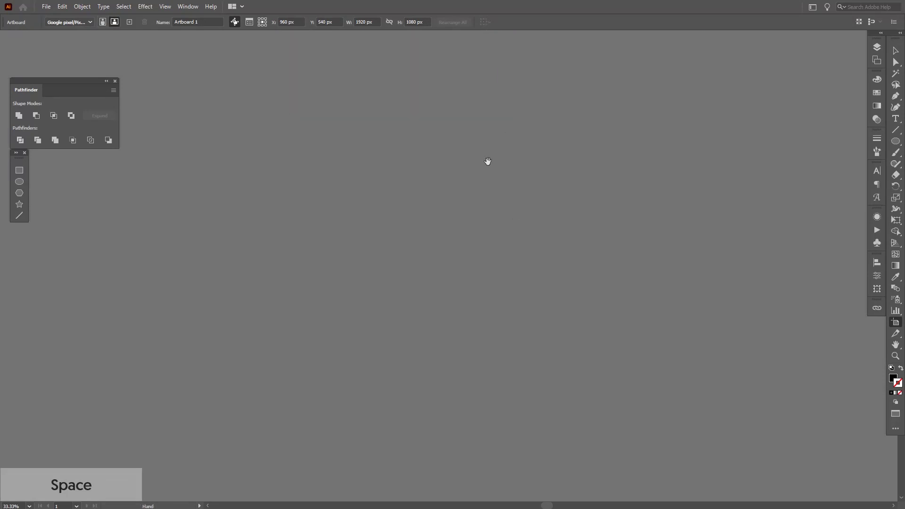
pyautogui.moveTo(241, 121); pyautogui.dragTo(693, 398)
pyautogui.press('v')
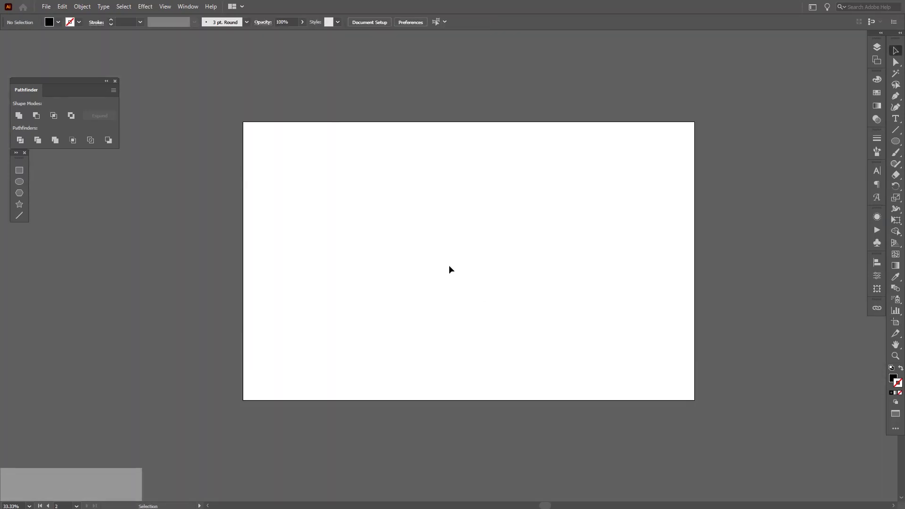
pyautogui.scroll(2, 448, 268)
pyautogui.scroll(-1, 527, 247)
pyautogui.moveTo(531, 273); pyautogui.dragTo(534, 277)
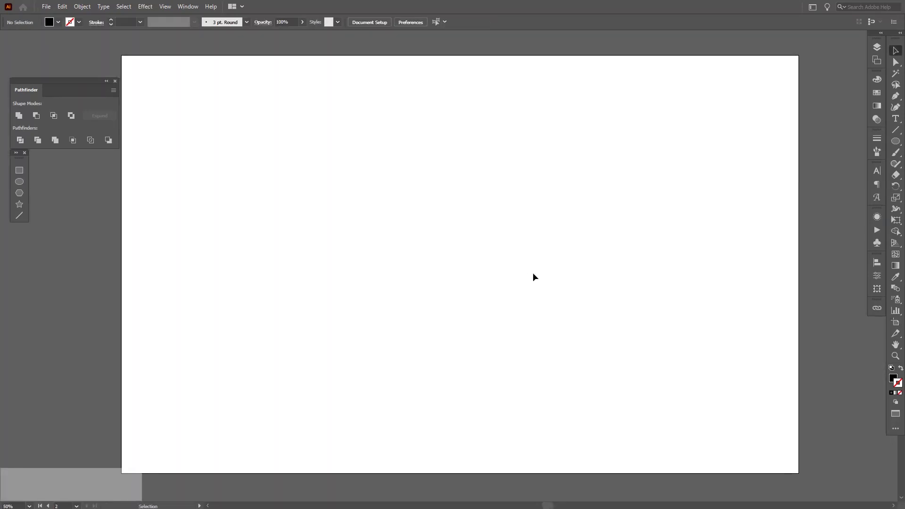
# Draw a circle about 517 px in diameter at the centre of the new artboard, with a black stroke and no fill.
pyautogui.moveTo(895, 142); pyautogui.dragTo(822, 142)
pyautogui.moveTo(895, 141); pyautogui.dragTo(837, 170)
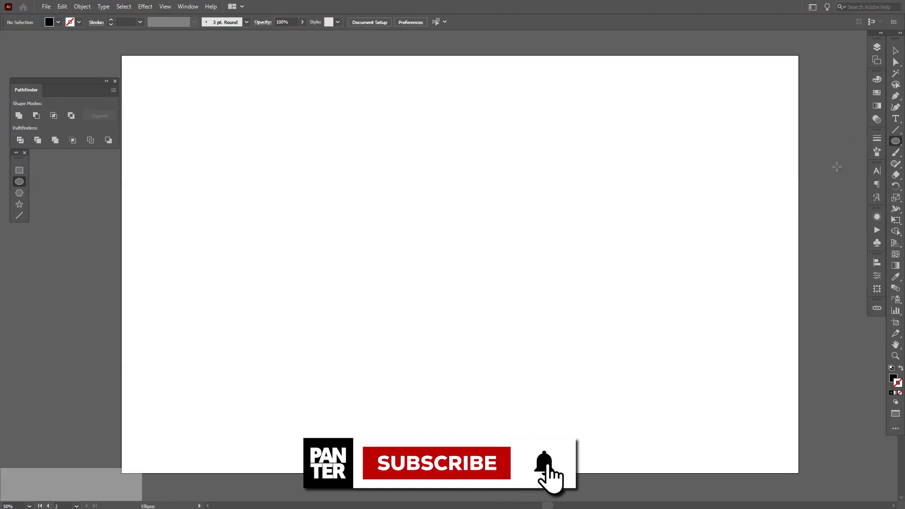
pyautogui.click(901, 370)
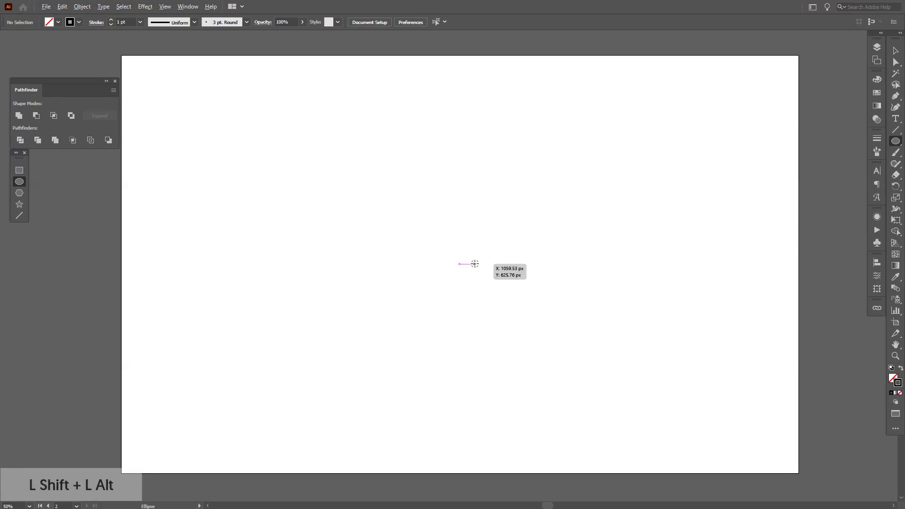
pyautogui.moveTo(460, 263); pyautogui.dragTo(545, 313)
pyautogui.press('v')
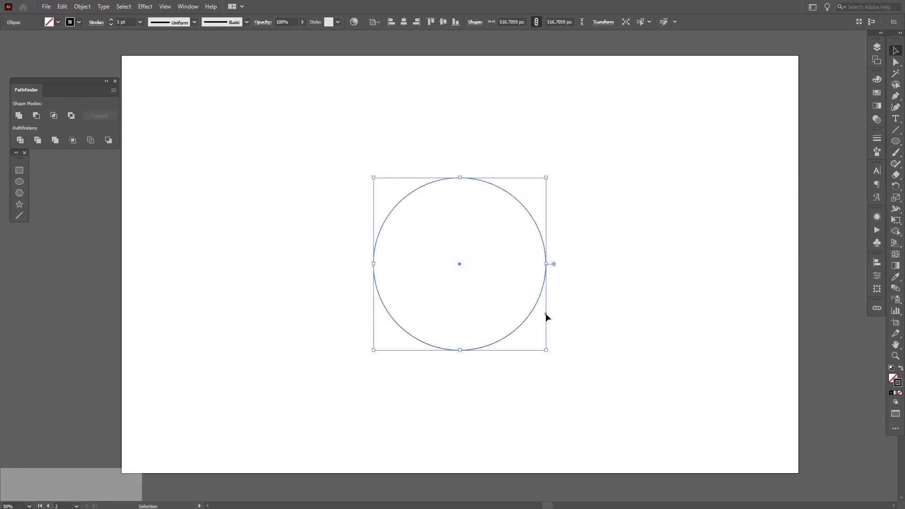
# Swap the circle to a black fill without stroke, and swap it back to a black stroke without fill.
pyautogui.click(549, 292)
pyautogui.hotkey('ctrl', 'a')
pyautogui.click(900, 369)
pyautogui.click(654, 291)
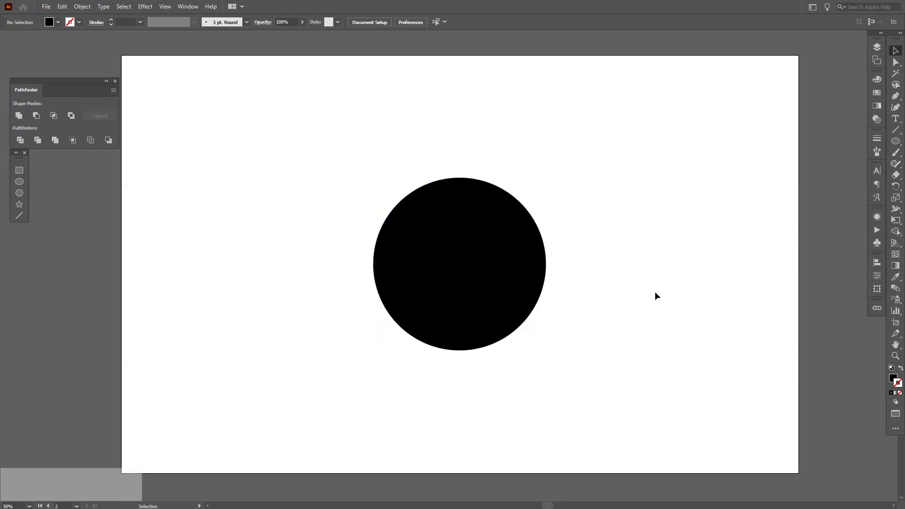
pyautogui.click(497, 255)
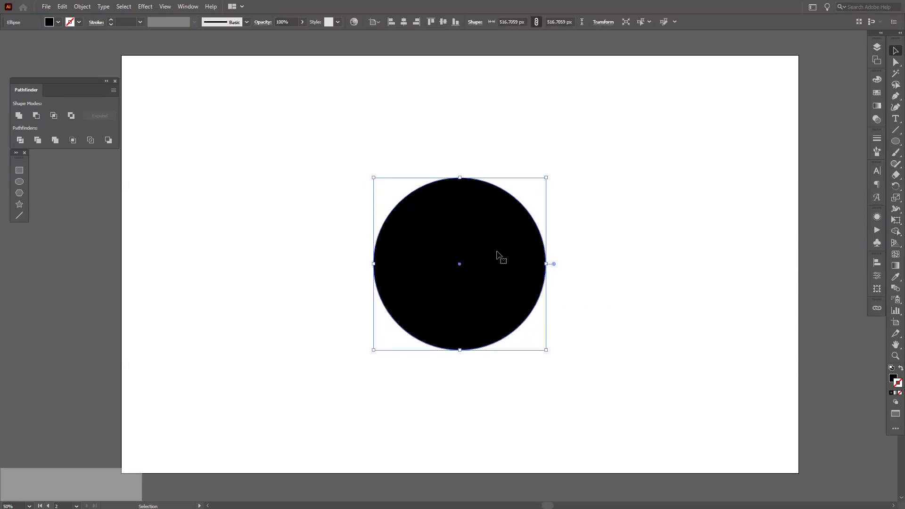
pyautogui.click(899, 369)
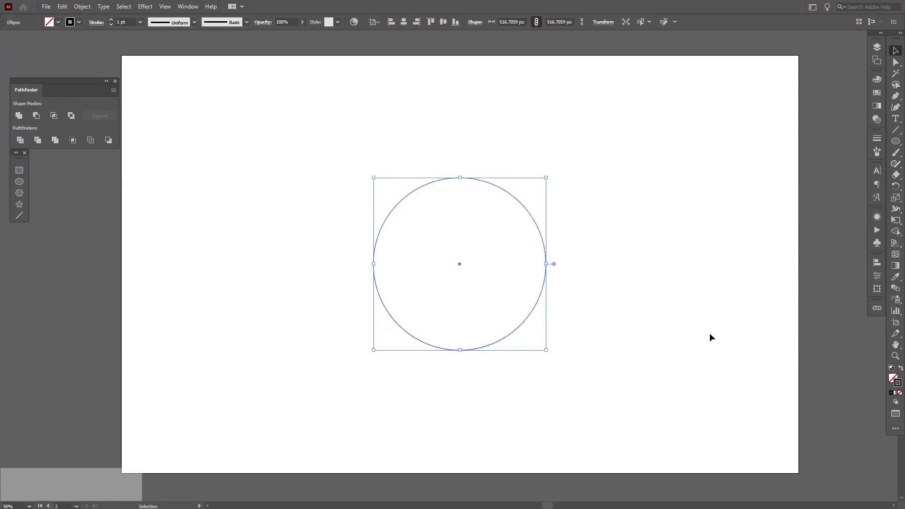
# Set the circle's stroke weight to 4 pt.
pyautogui.moveTo(645, 342); pyautogui.dragTo(398, 208)
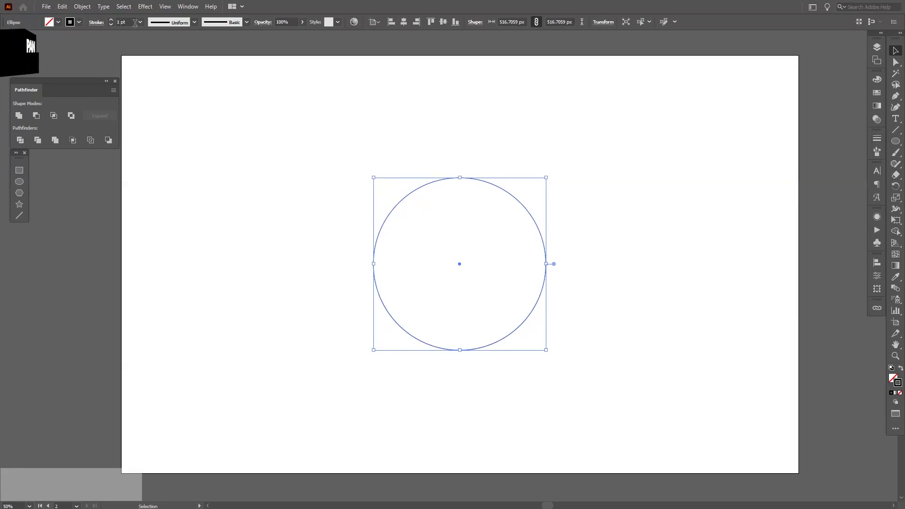
pyautogui.scroll(3, 128, 22)
pyautogui.scroll(-1, 128, 22)
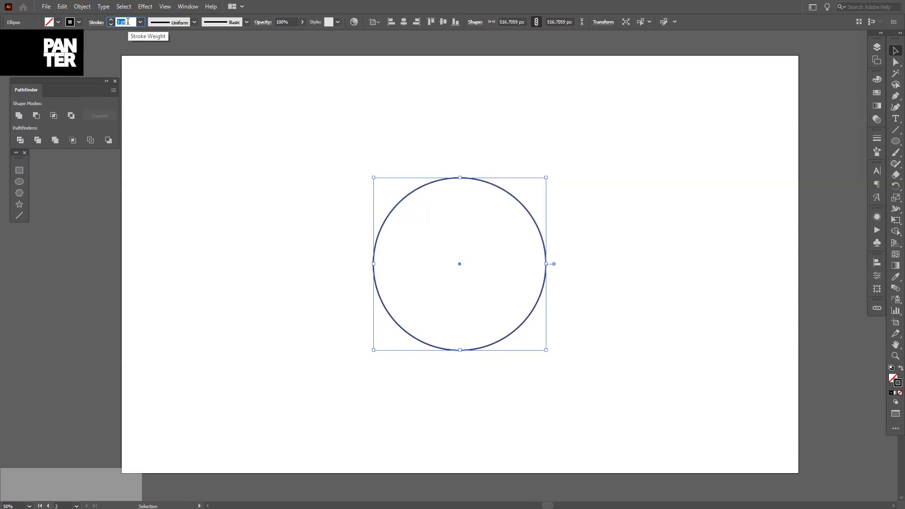
pyautogui.scroll(1, 127, 21)
pyautogui.click(279, 165)
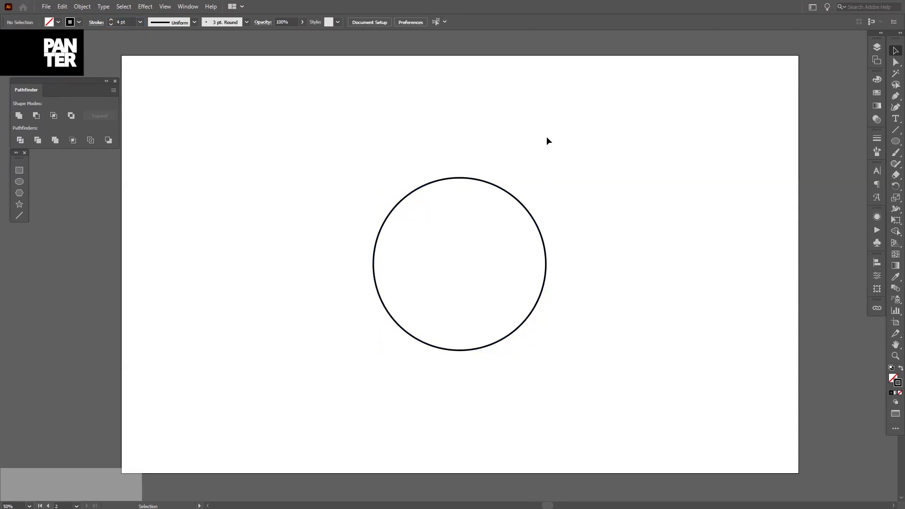
# Copy the circle and paste the duplicate in front, exactly over the original.
pyautogui.scroll(1, 489, 254)
pyautogui.moveTo(579, 180); pyautogui.dragTo(502, 258)
pyautogui.press('ctrl')
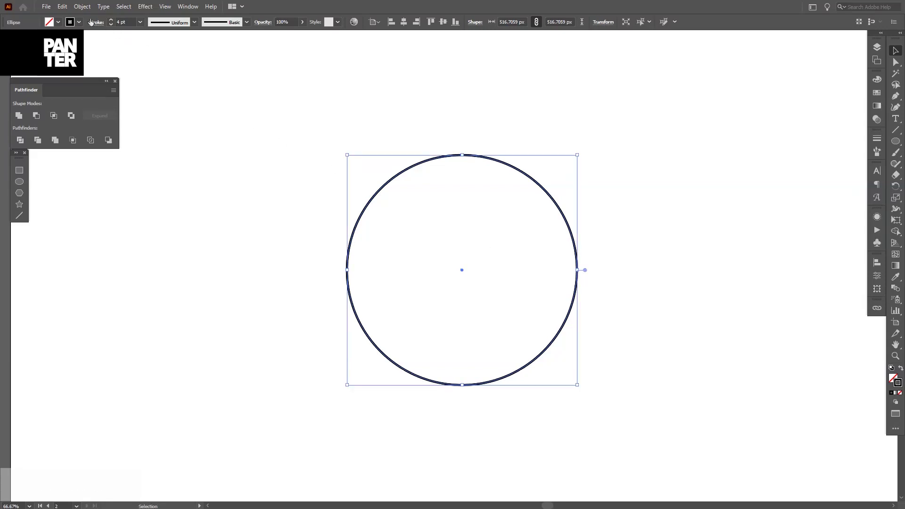
pyautogui.click(83, 6)
pyautogui.moveTo(100, 8)
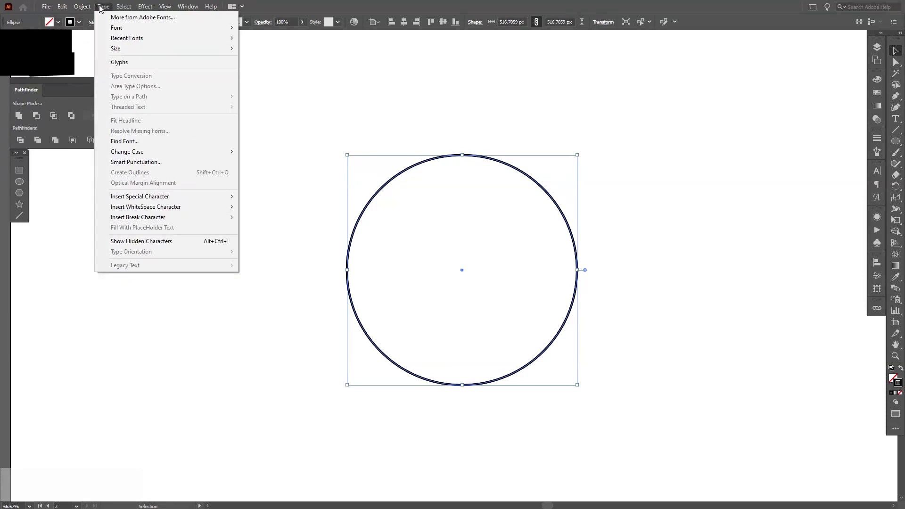
pyautogui.moveTo(70, 10)
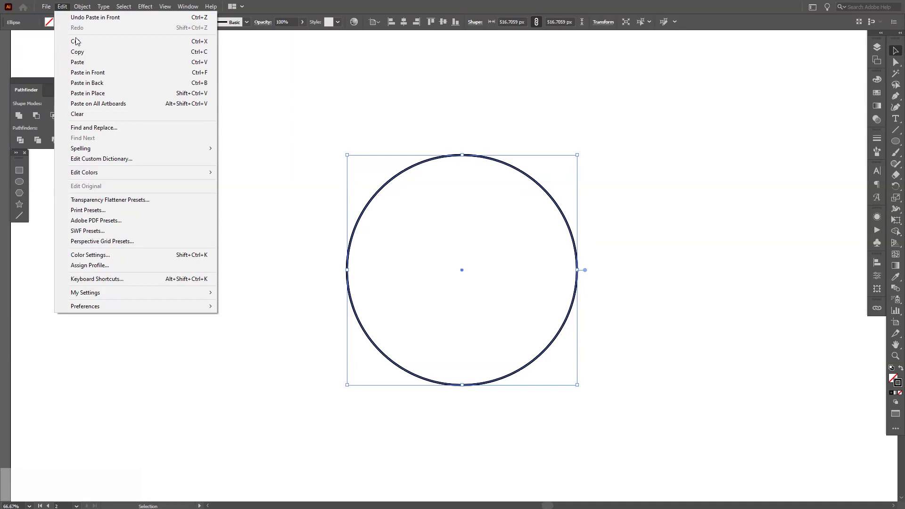
pyautogui.click(437, 90)
pyautogui.click(465, 92)
# Move the pasted circle off the original, undo the move and deselect it.
pyautogui.moveTo(528, 177); pyautogui.dragTo(629, 142)
pyautogui.hotkey('ctrl', 'z')
pyautogui.click(632, 148)
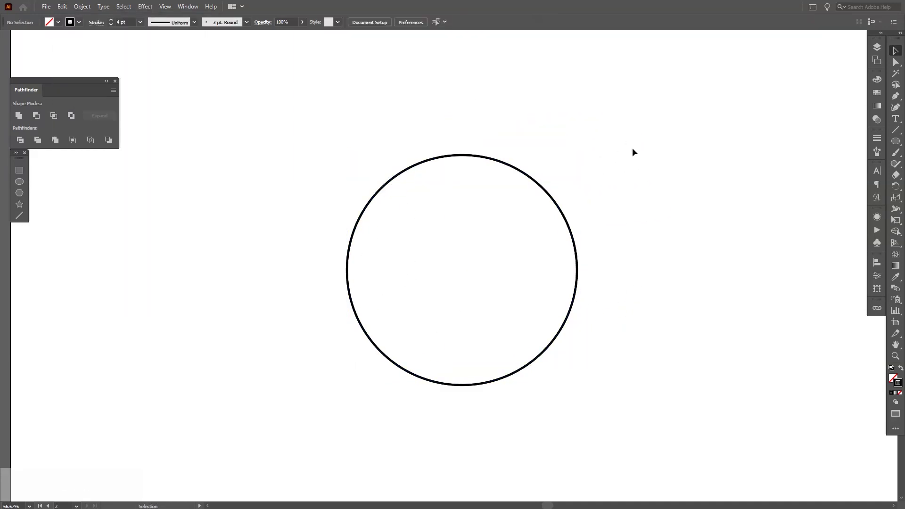
# Scale the front circle proportionally to about 60% of its size, keeping its right edge anchored on the outer circle's right edge.
pyautogui.hotkey('ctrl', '1')
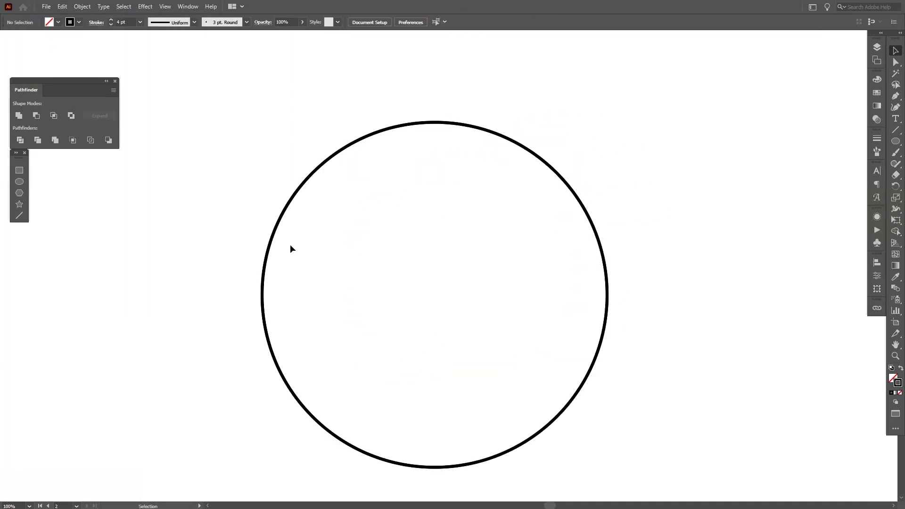
pyautogui.click(264, 271)
pyautogui.moveTo(265, 295); pyautogui.dragTo(436, 269)
pyautogui.click(427, 306)
pyautogui.scroll(-1, 427, 306)
pyautogui.scroll(1, 527, 282)
# Select both circles and make a blend between them.
pyautogui.moveTo(626, 318); pyautogui.dragTo(434, 263)
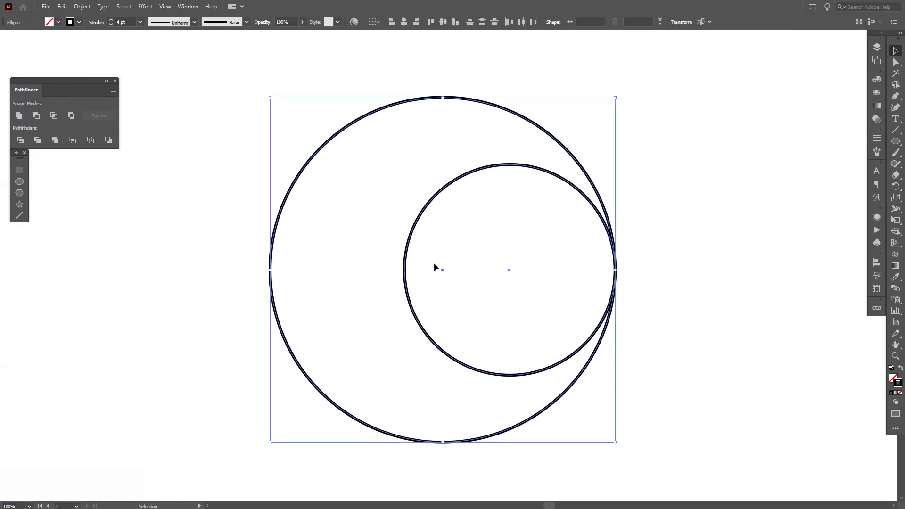
pyautogui.click(82, 7)
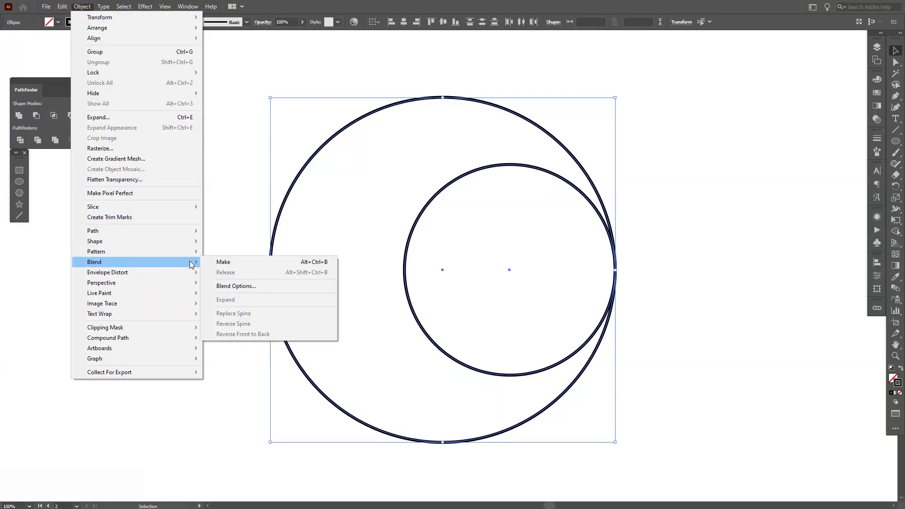
pyautogui.click(208, 263)
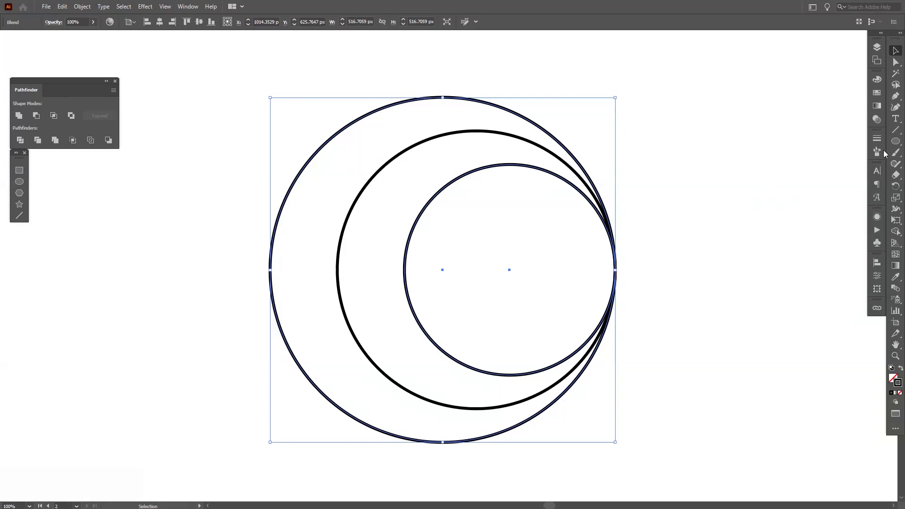
# Open the blend's options and set the spacing to Specified Steps.
pyautogui.doubleClick(896, 292)
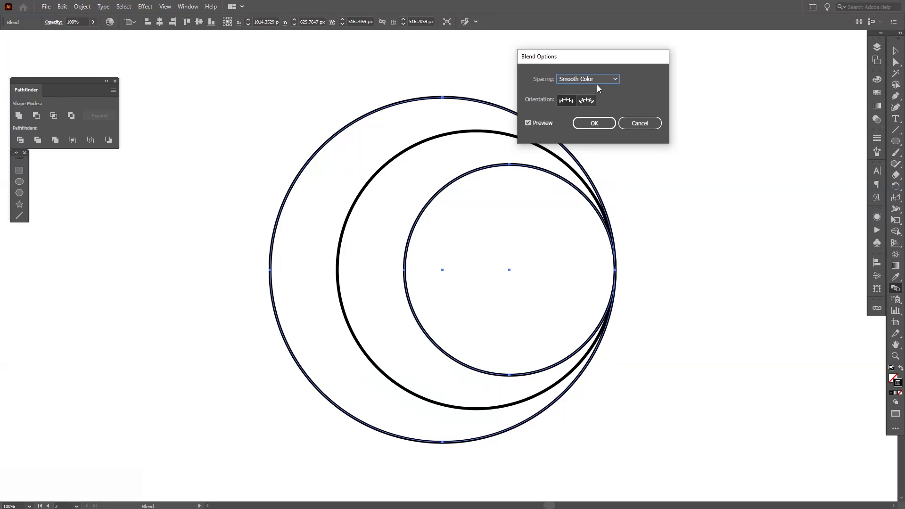
pyautogui.moveTo(606, 62); pyautogui.dragTo(762, 98)
pyautogui.click(753, 114)
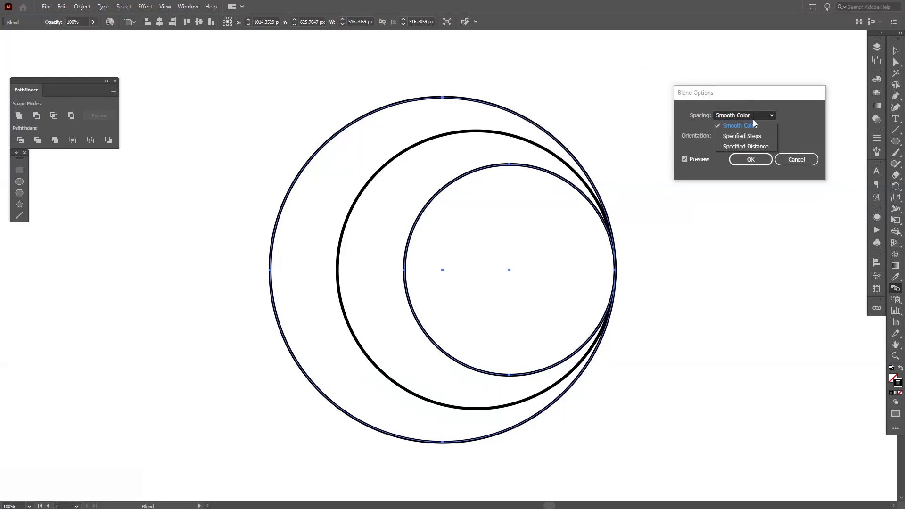
pyautogui.click(751, 137)
# Raise the number of blend steps to 42.
pyautogui.press('Up')
pyautogui.press('Up')
pyautogui.press('Up')
pyautogui.press('Up')
pyautogui.press('Up')
pyautogui.press('Up')
pyautogui.press('Up')
pyautogui.press('Up')
pyautogui.press('Up')
pyautogui.press('Up')
pyautogui.press('Up')
pyautogui.press('Up')
pyautogui.press('Up')
pyautogui.press('Up')
pyautogui.press('Up')
pyautogui.press('Up')
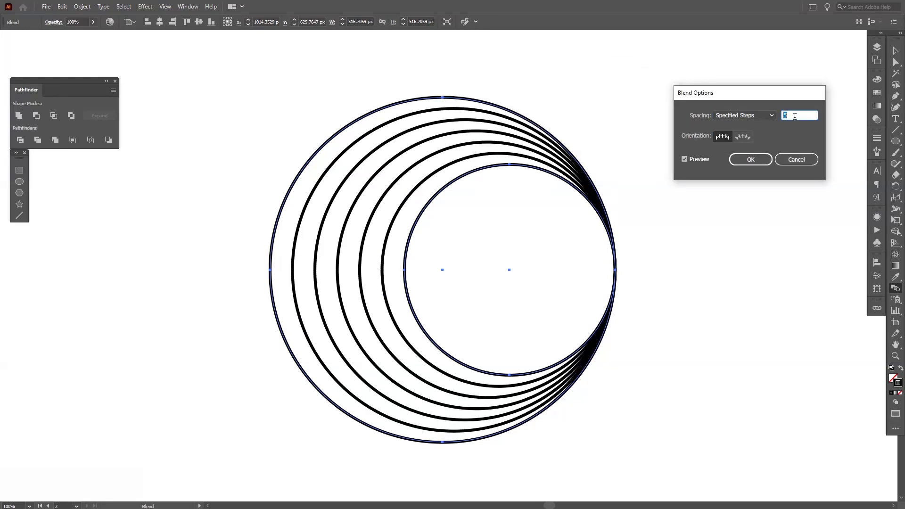
pyautogui.press('Up')
pyautogui.press('Up')
pyautogui.press('Up')
pyautogui.press('Up')
pyautogui.press('Up')
pyautogui.press('Up')
pyautogui.press('Up')
pyautogui.press('Up')
pyautogui.press('Up')
pyautogui.press('Up')
pyautogui.press('Up')
pyautogui.press('Up')
pyautogui.press('Up')
pyautogui.press('Up')
pyautogui.press('Up')
pyautogui.press('Up')
pyautogui.press('Up')
pyautogui.press('Up')
pyautogui.press('Up')
pyautogui.press('Up')
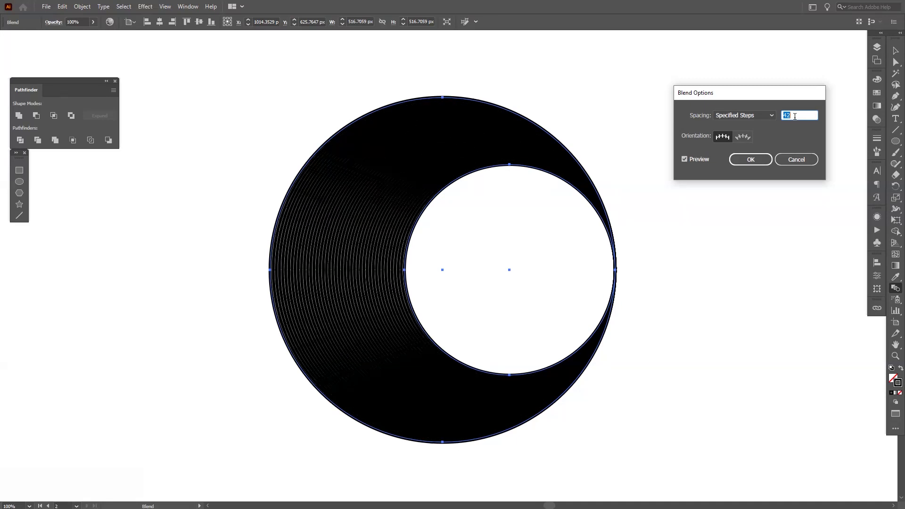
# Lower the blend's specified steps to 9 and apply the blend options.
pyautogui.press('Down')
pyautogui.press('Down')
pyautogui.press('Down')
pyautogui.press('Down')
pyautogui.press('Down')
pyautogui.press('Down')
pyautogui.press('Down')
pyautogui.press('Down')
pyautogui.press('Down')
pyautogui.press('Down')
pyautogui.press('Down')
pyautogui.press('Down')
pyautogui.press('Down')
pyautogui.press('Down')
pyautogui.press('Down')
pyautogui.press('Down')
pyautogui.press('Down')
pyautogui.press('Down')
pyautogui.press('Down')
pyautogui.press('Down')
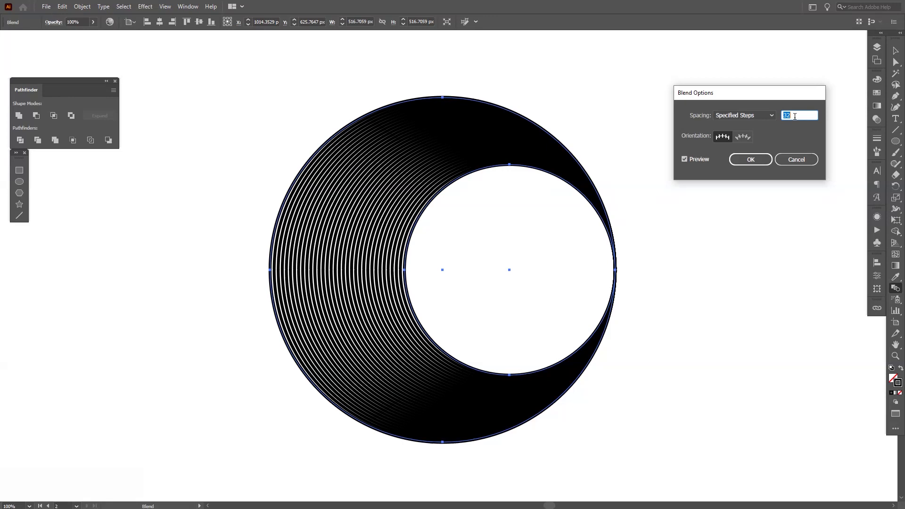
pyautogui.press('Down')
pyautogui.press('Down')
pyautogui.press('Down')
pyautogui.press('Down')
pyautogui.press('Down')
pyautogui.press('Down')
pyautogui.press('Down')
pyautogui.press('Down')
pyautogui.press('Down')
pyautogui.press('Down')
pyautogui.press('Down')
pyautogui.press('Down')
pyautogui.press('Down')
pyautogui.press('Down')
pyautogui.press('Down')
pyautogui.press('Down')
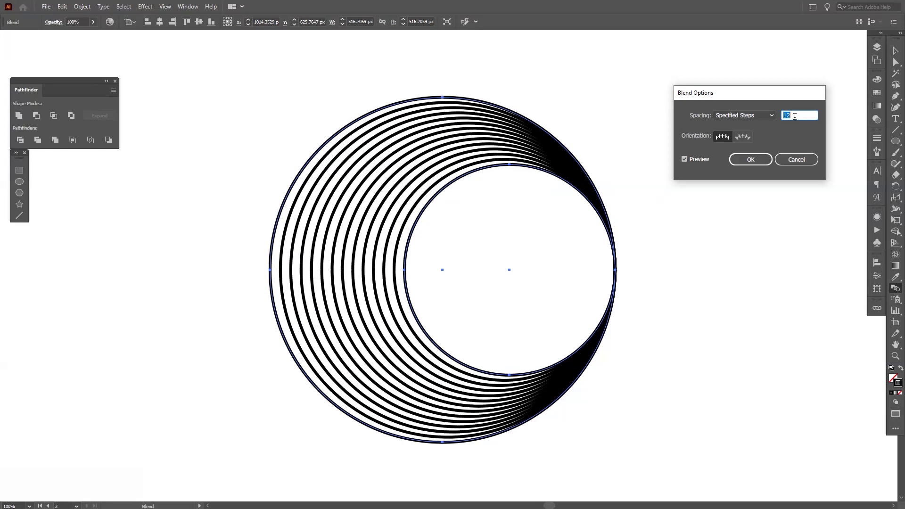
pyautogui.press('Up')
pyautogui.press('Up')
pyautogui.press('Up')
pyautogui.press('Up')
pyautogui.press('Up')
pyautogui.press('Up')
pyautogui.press('Up')
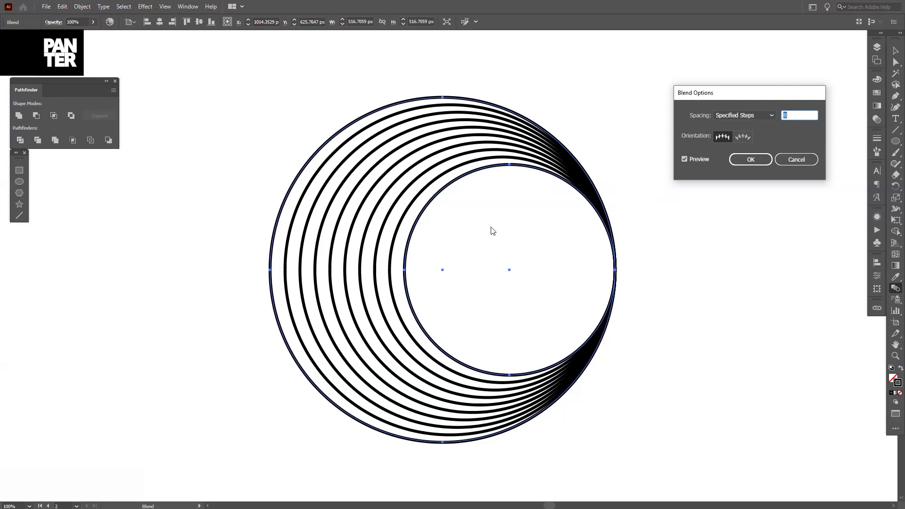
pyautogui.press('Up')
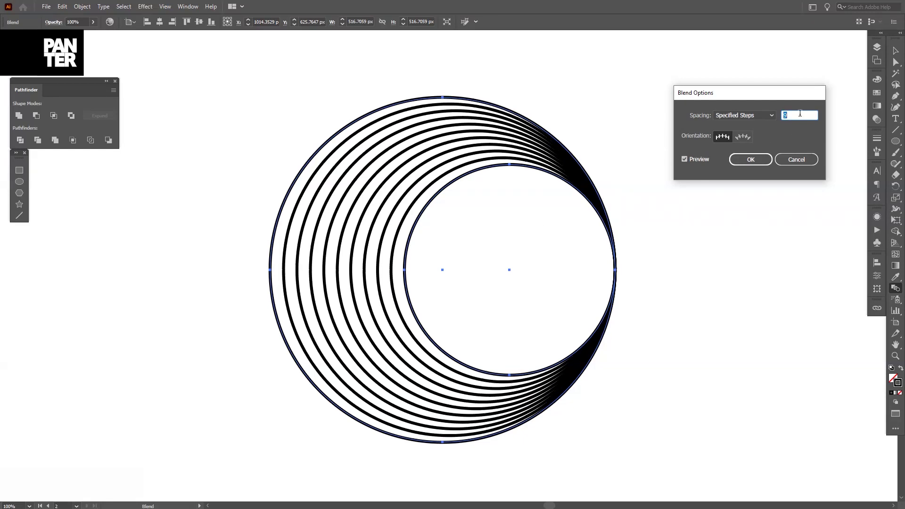
pyautogui.click(758, 163)
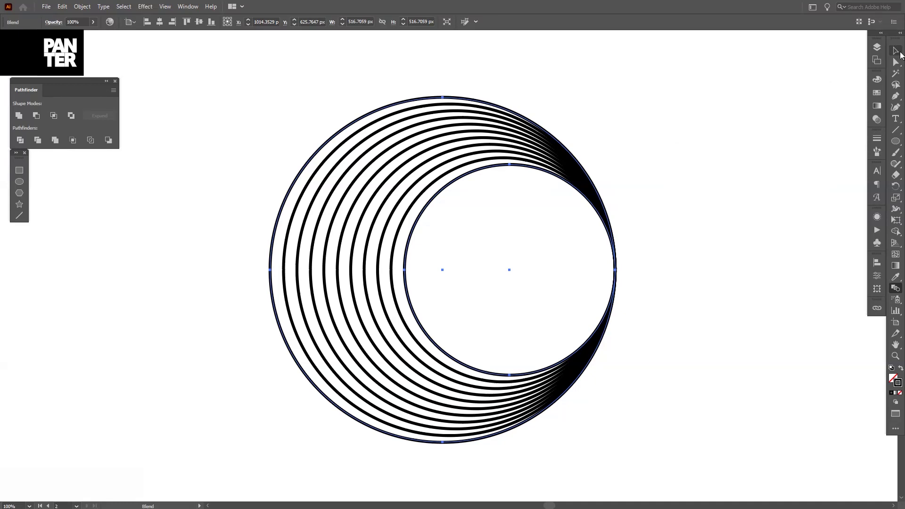
pyautogui.click(897, 52)
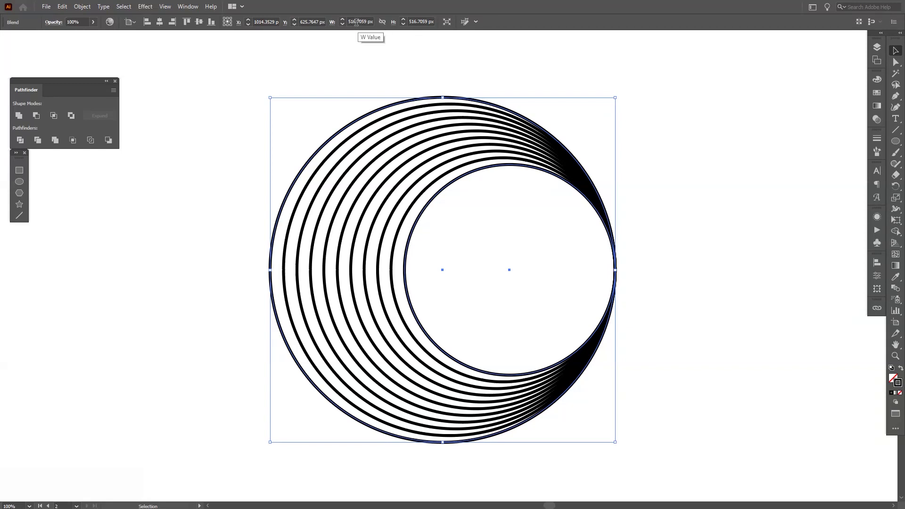
# Check the blend's width and height values and deselect it.
pyautogui.moveTo(355, 22); pyautogui.dragTo(348, 22)
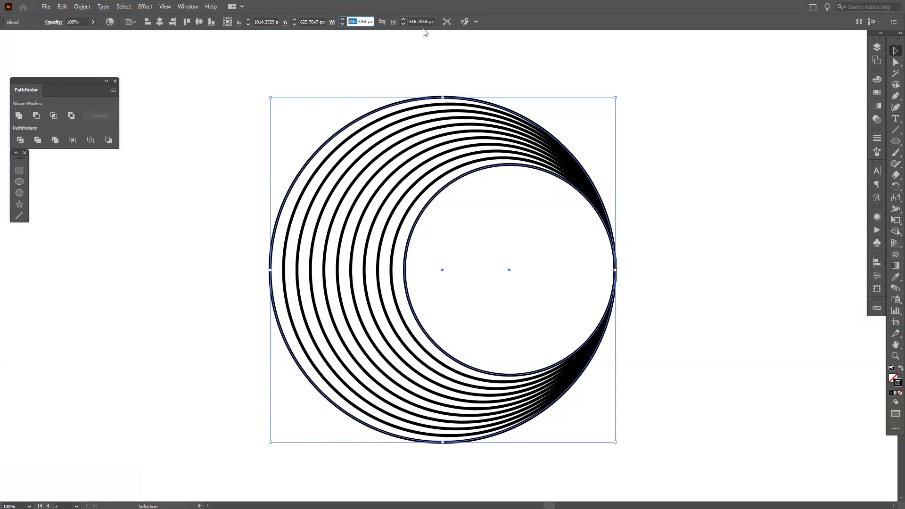
pyautogui.moveTo(417, 22); pyautogui.dragTo(393, 26)
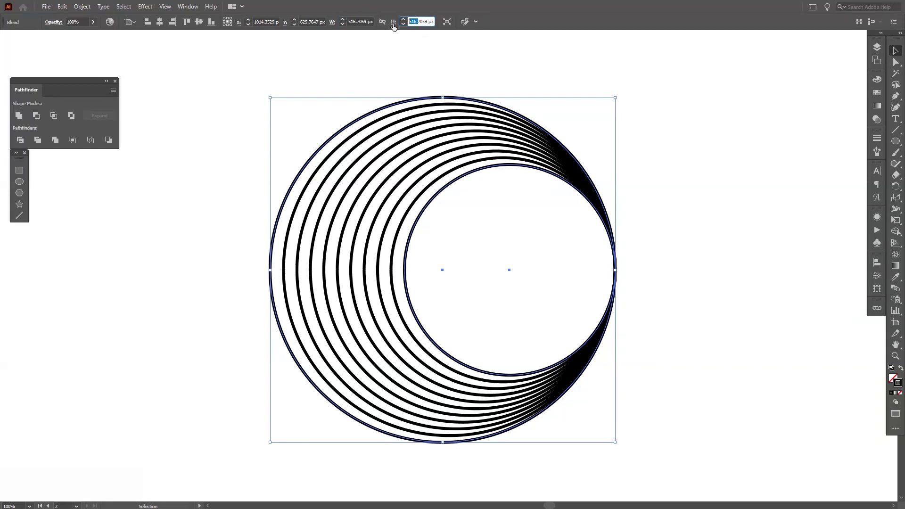
pyautogui.click(723, 122)
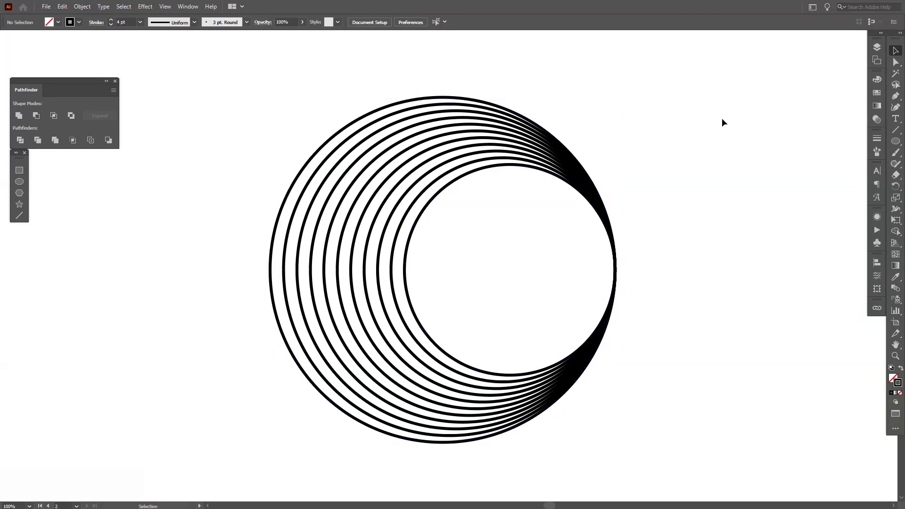
# Select the blend and expand it with Object, Fill and Stroke enabled.
pyautogui.moveTo(694, 235); pyautogui.dragTo(664, 241)
pyautogui.scroll(-2, 663, 241)
pyautogui.scroll(1, 663, 241)
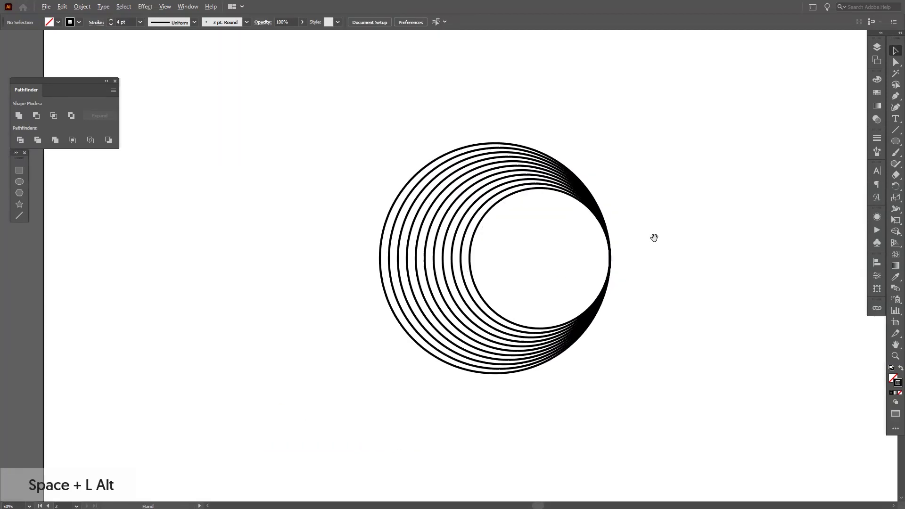
pyautogui.click(602, 222)
pyautogui.scroll(2, 576, 222)
pyautogui.moveTo(572, 233); pyautogui.dragTo(548, 214)
pyautogui.scroll(-2, 548, 214)
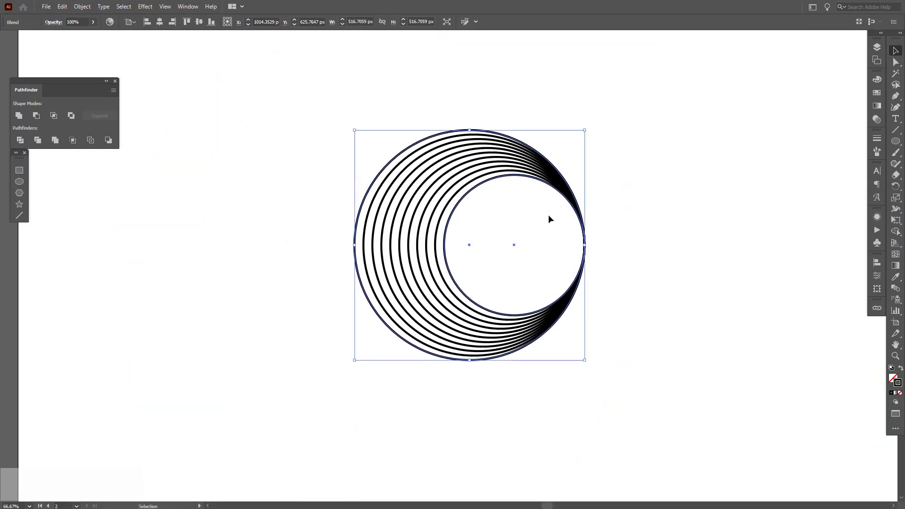
pyautogui.scroll(1, 570, 210)
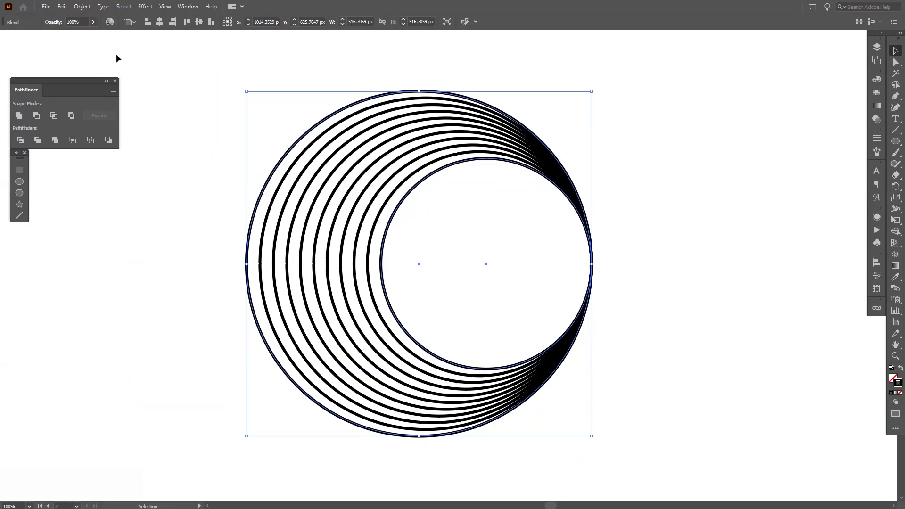
pyautogui.click(81, 6)
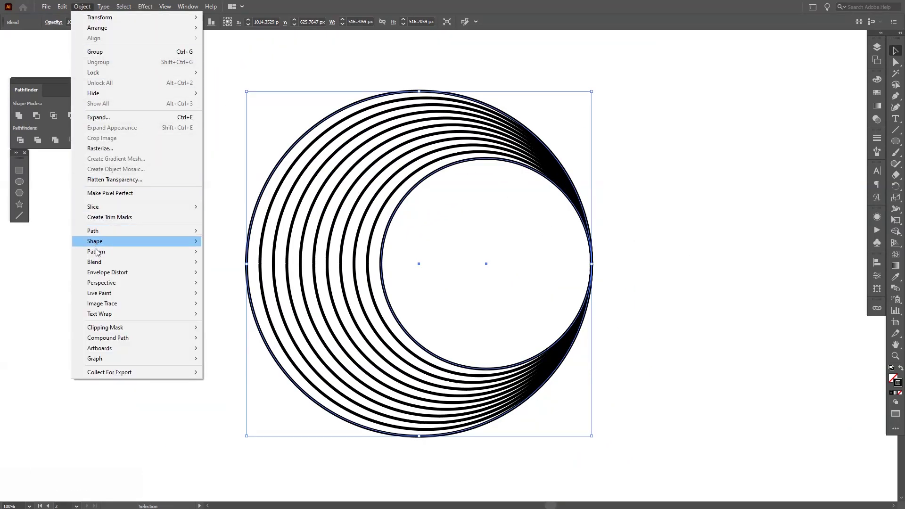
pyautogui.click(134, 117)
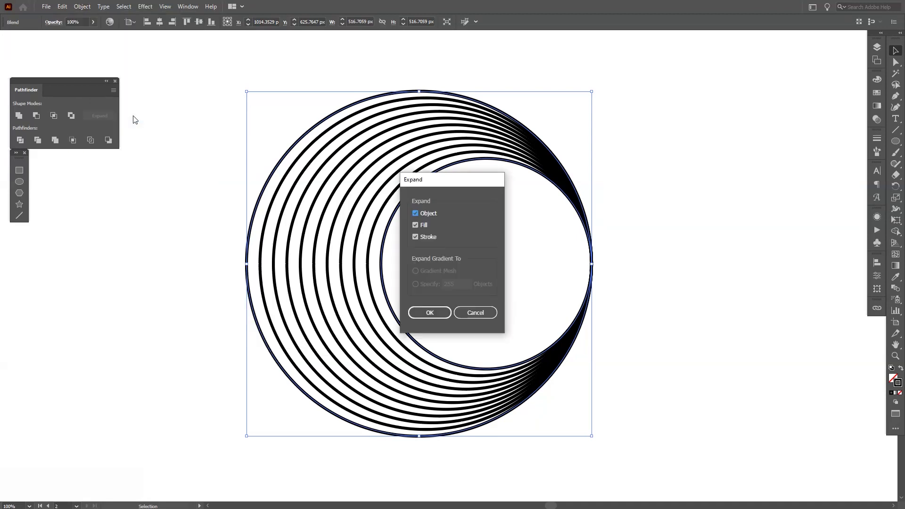
pyautogui.click(438, 313)
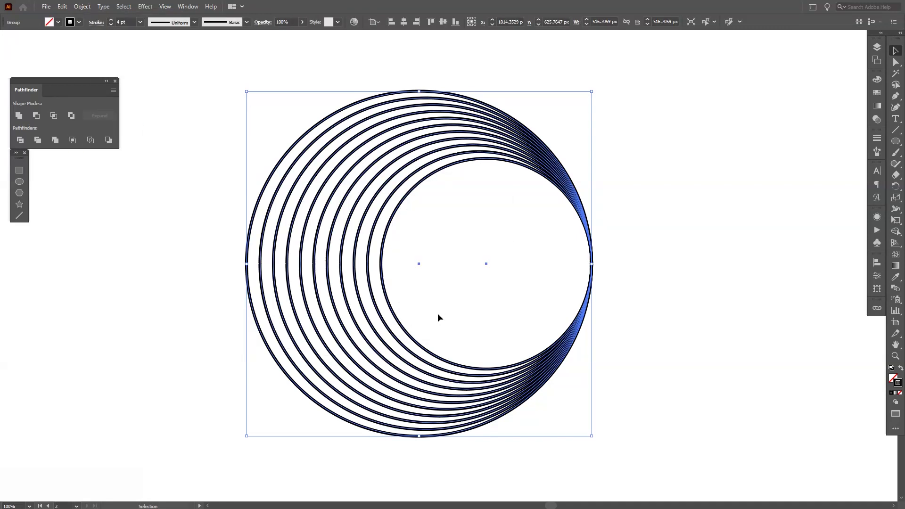
# Copy the expanded circle group and paste the copy in front of the original.
pyautogui.press('ctrl')
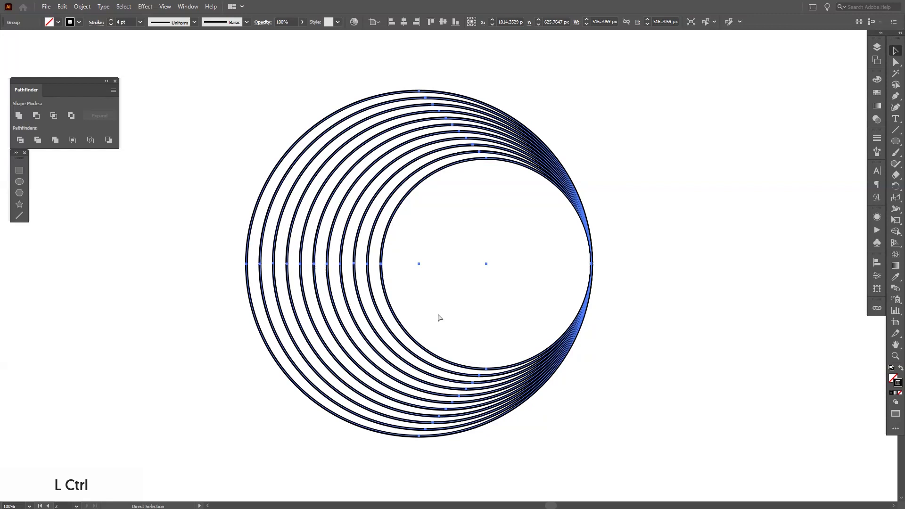
pyautogui.hotkey('ctrl', 'c')
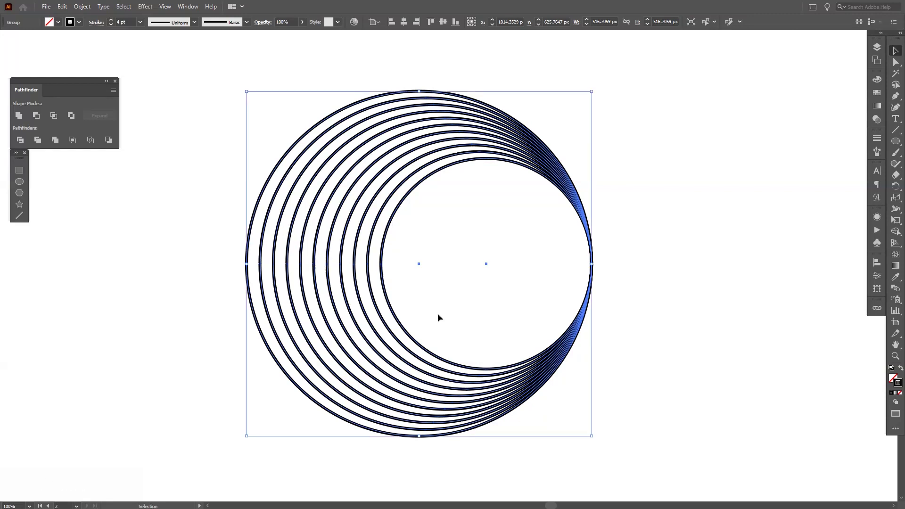
pyautogui.hotkey('ctrl', 'c')
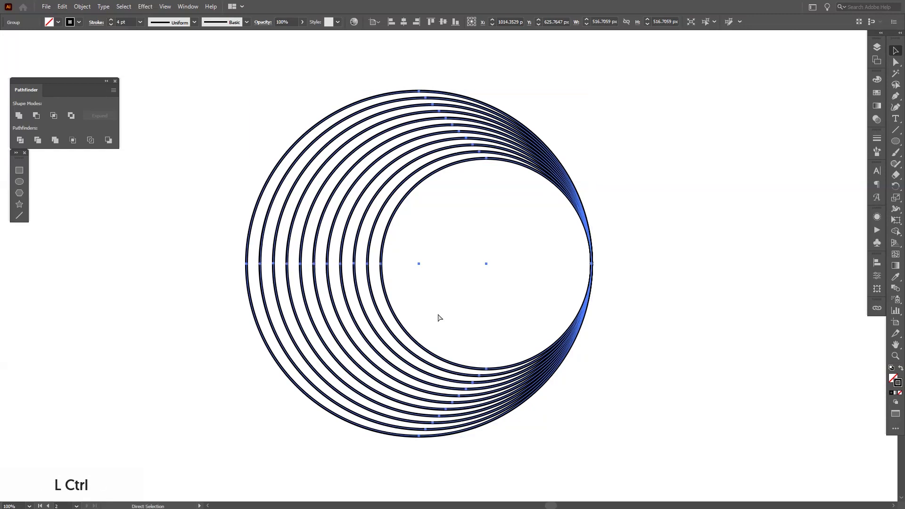
pyautogui.hotkey('ctrl', 'f')
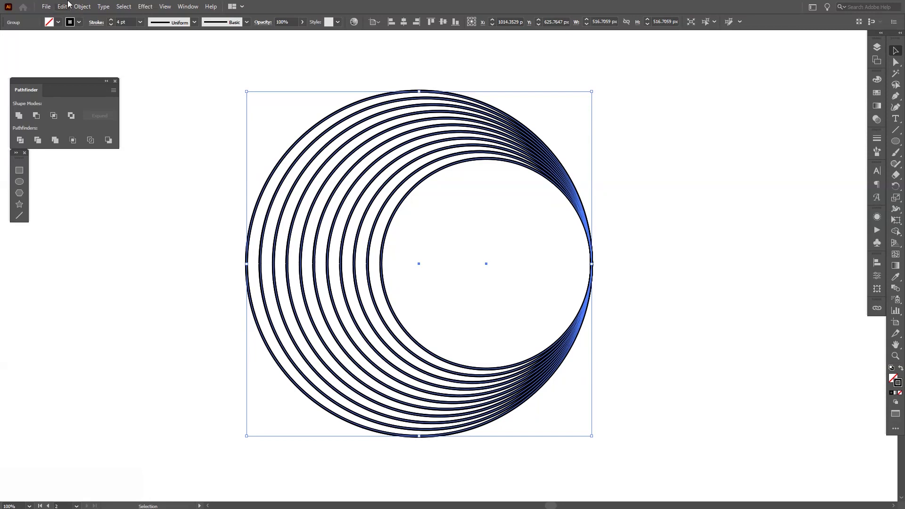
pyautogui.click(66, 6)
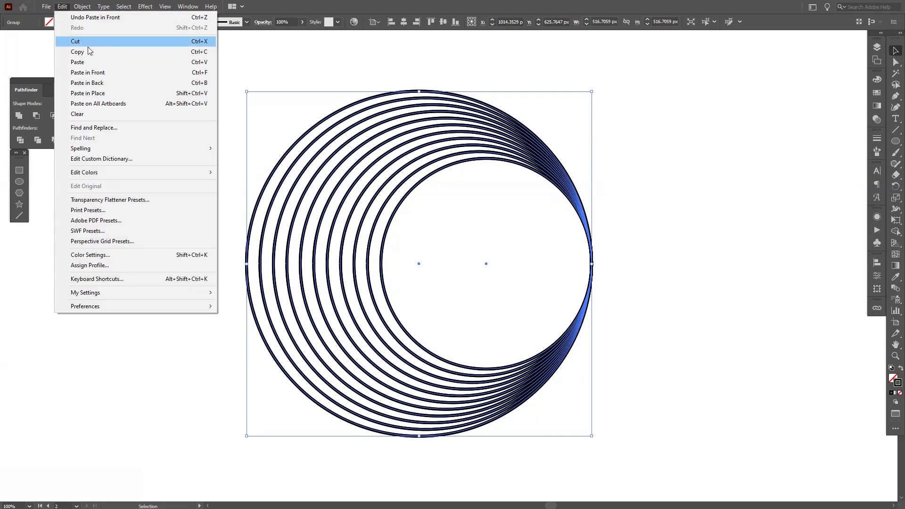
pyautogui.click(573, 186)
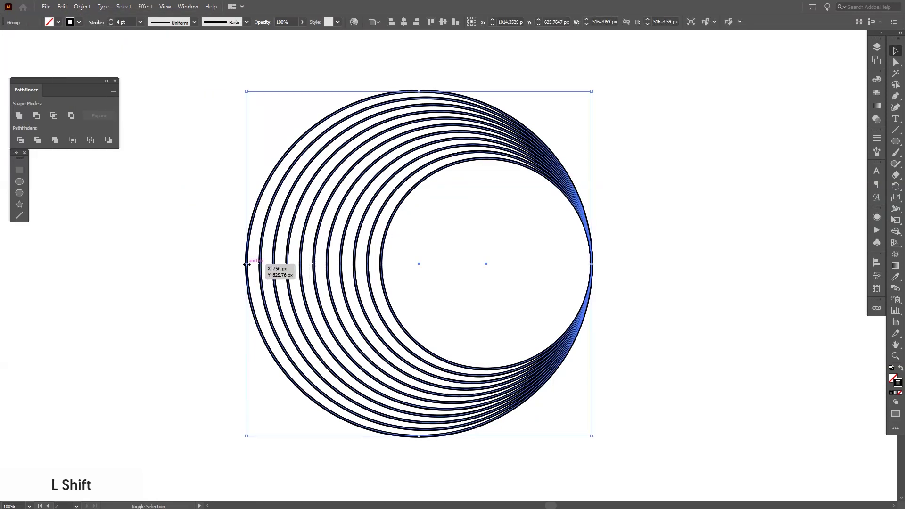
# Scale the copy proportionally to about 315.5 px, keeping its right edge anchored so it fits the innermost circle, and rotate it 180°.
pyautogui.moveTo(246, 265); pyautogui.dragTo(381, 269)
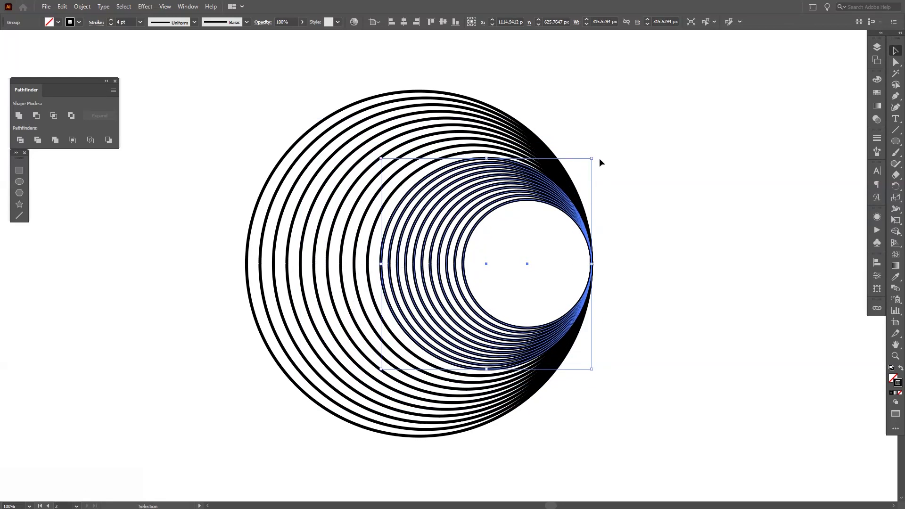
pyautogui.moveTo(596, 155); pyautogui.dragTo(359, 356)
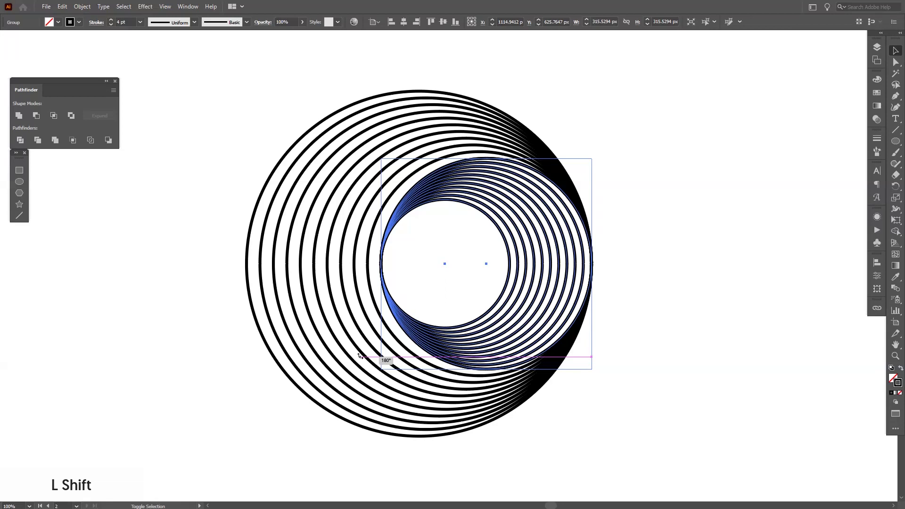
pyautogui.click(716, 166)
# Select both circle groups and move the finished shape to the left side of the artboard.
pyautogui.scroll(-2, 588, 243)
pyautogui.moveTo(696, 246); pyautogui.dragTo(656, 266)
pyautogui.scroll(1, 517, 243)
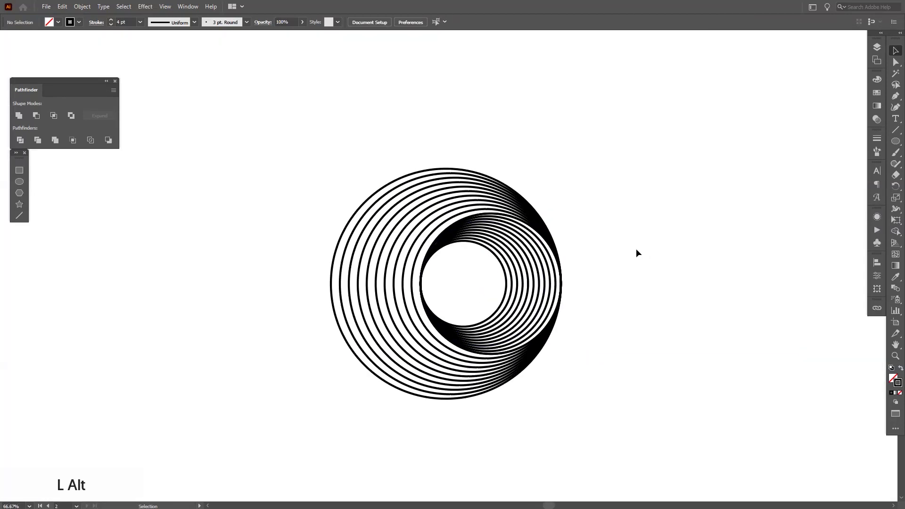
pyautogui.scroll(-3, 643, 249)
pyautogui.scroll(2, 612, 264)
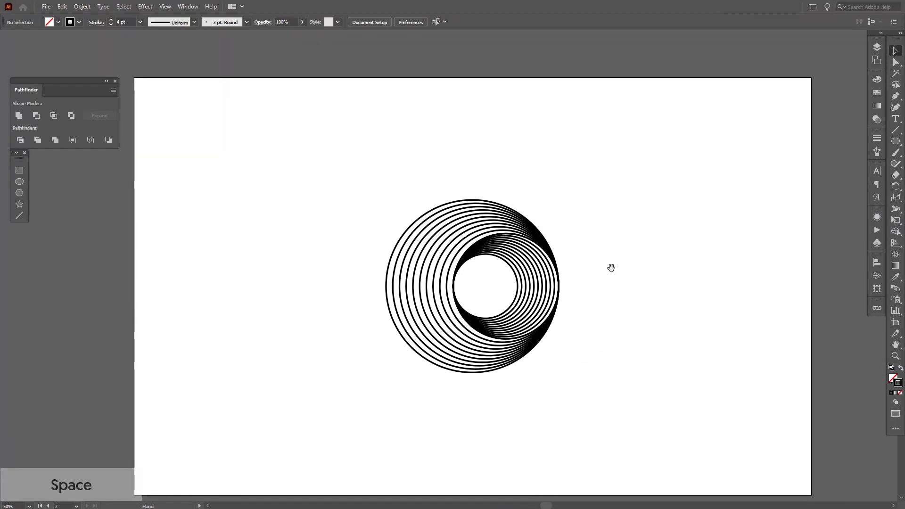
pyautogui.click(520, 248)
pyautogui.moveTo(529, 246); pyautogui.dragTo(307, 246)
pyautogui.click(496, 205)
# Examine the five finished line-circle logos on the upper artboard as reference for the next variation.
pyautogui.scroll(-4, 455, 209)
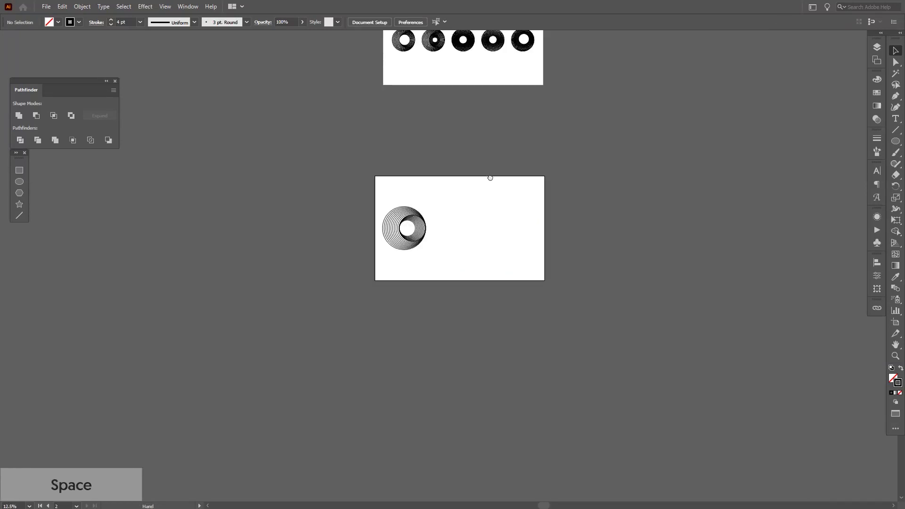
pyautogui.moveTo(489, 175); pyautogui.dragTo(467, 273)
pyautogui.scroll(2, 422, 144)
pyautogui.moveTo(521, 121); pyautogui.dragTo(477, 161)
pyautogui.scroll(3, 485, 153)
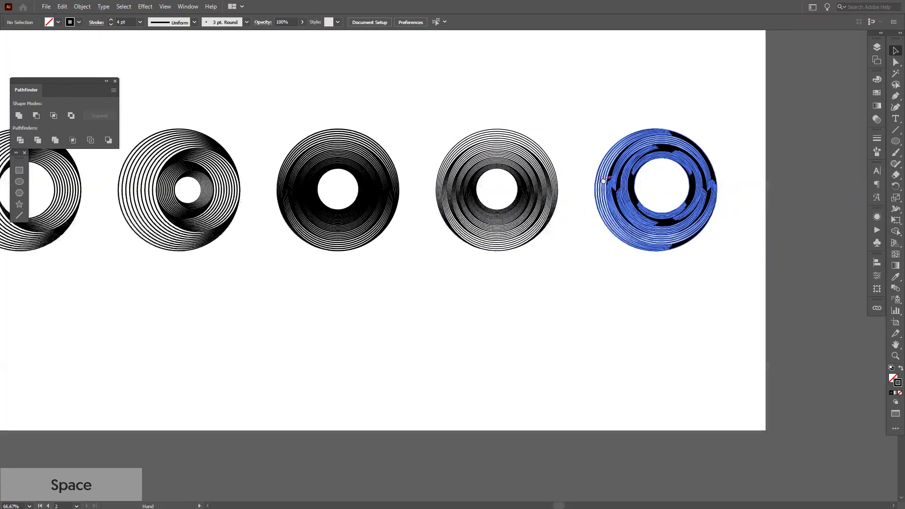
pyautogui.scroll(3, 798, 151)
pyautogui.scroll(-5, 722, 115)
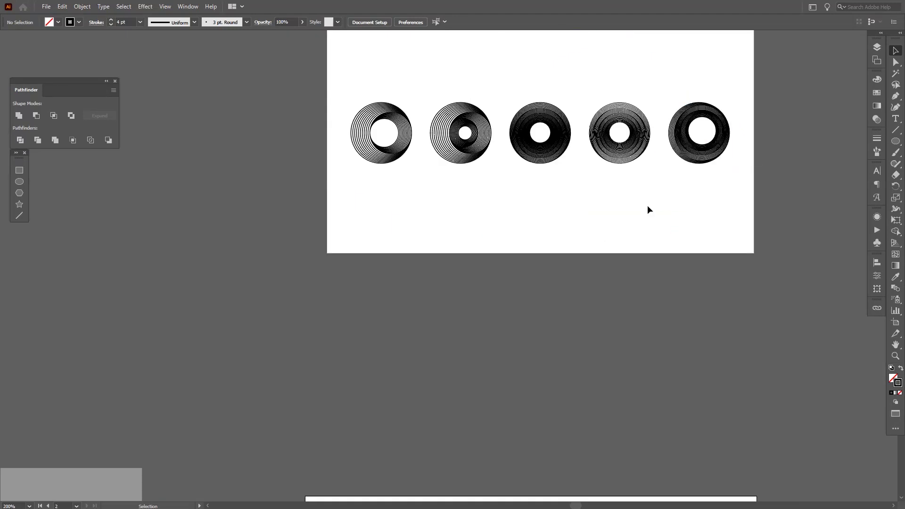
# Draw an unfilled circle about 516.7 px in diameter with the Ellipse tool, beside the finished shape.
pyautogui.moveTo(557, 368); pyautogui.dragTo(553, 56)
pyautogui.scroll(2, 529, 282)
pyautogui.moveTo(502, 306); pyautogui.dragTo(385, 219)
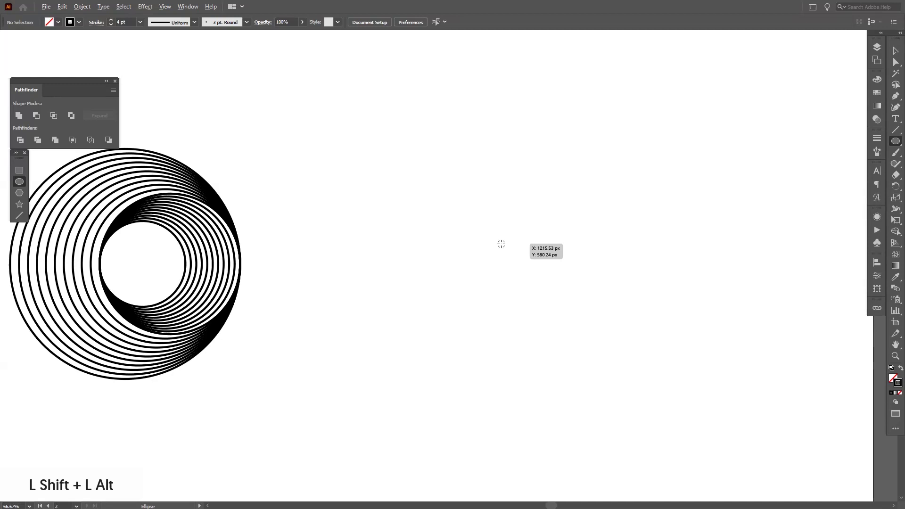
pyautogui.moveTo(456, 264)
pyautogui.mouseDown()
pyautogui.moveTo(526, 231)
pyautogui.moveTo(485, 149)
pyautogui.mouseUp()
pyautogui.scroll(1, 518, 225)
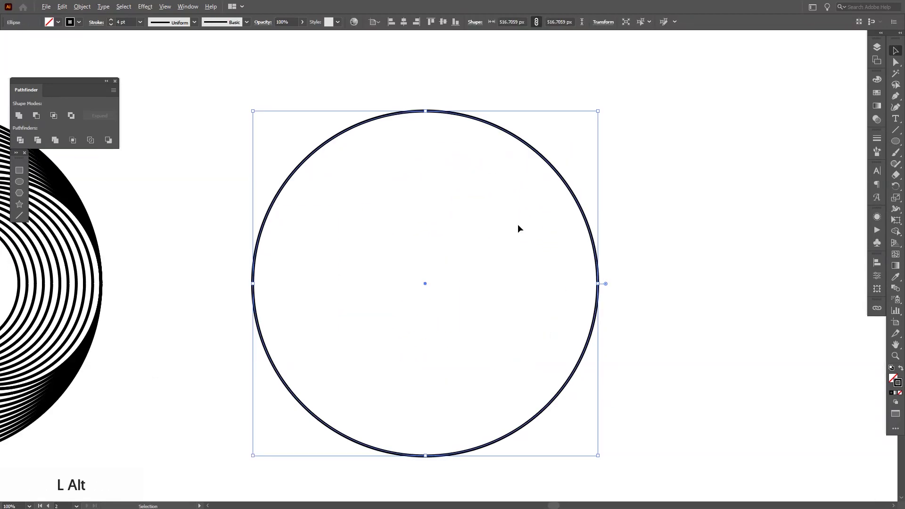
# Duplicate the new circle in place and scale the copy to about 393.7 px, offset toward the outer circle's right edge without touching it.
pyautogui.press('ctrl')
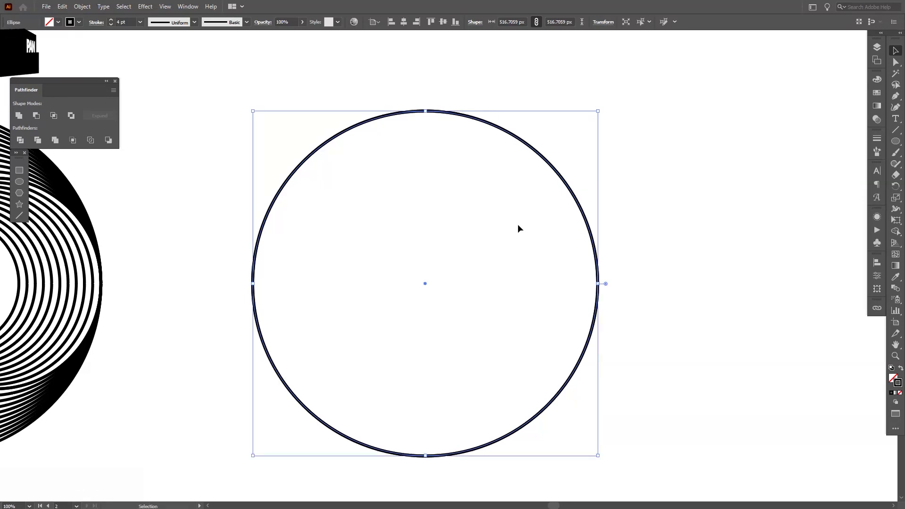
pyautogui.moveTo(253, 283); pyautogui.dragTo(272, 284)
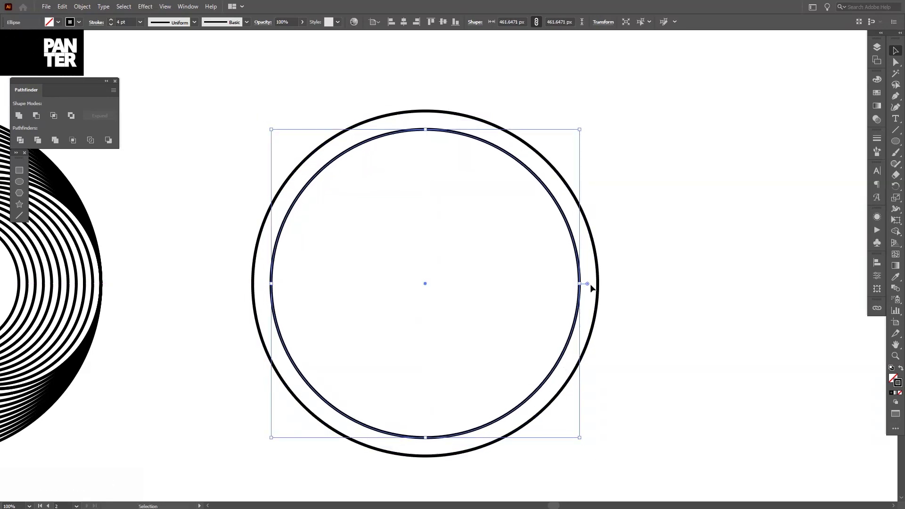
pyautogui.moveTo(272, 283); pyautogui.dragTo(317, 286)
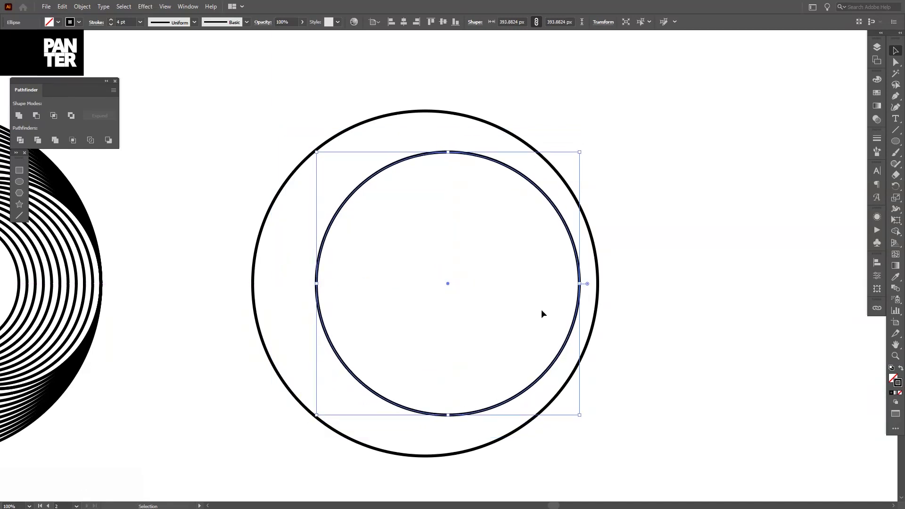
# Select both the outer circle and the smaller offset circle and make a blend between them.
pyautogui.moveTo(626, 326); pyautogui.dragTo(532, 283)
pyautogui.click(82, 6)
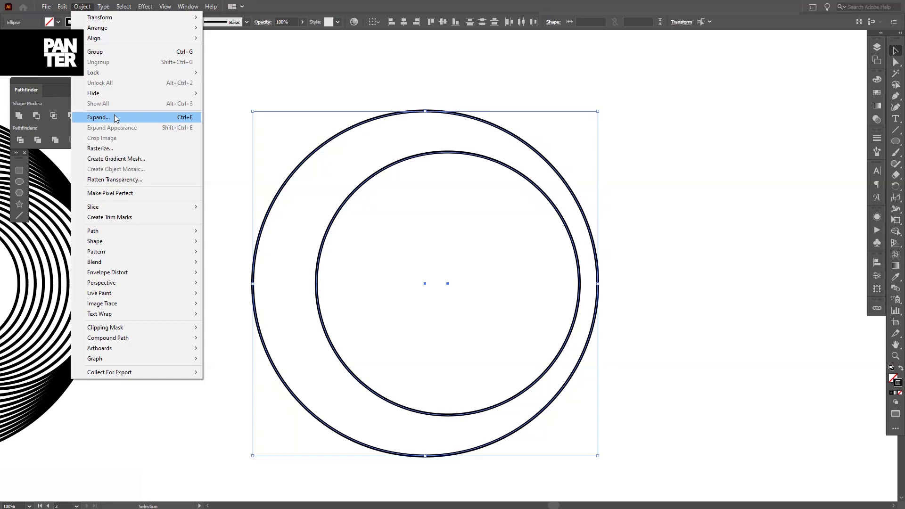
pyautogui.moveTo(128, 262)
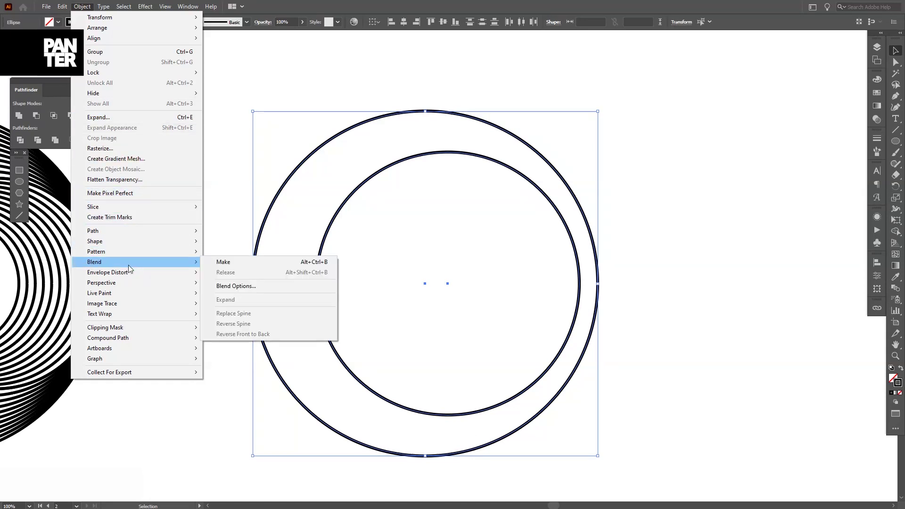
pyautogui.click(262, 261)
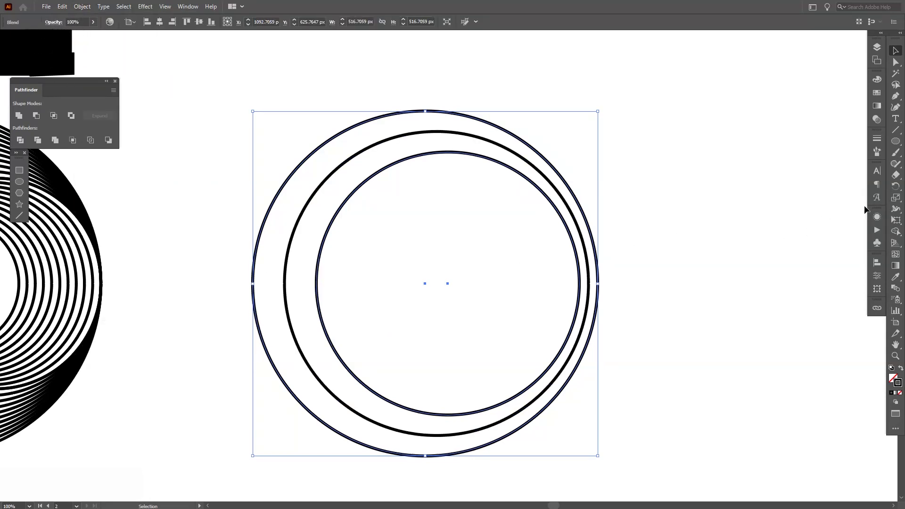
# Set the blend spacing to 6 specified steps and deselect the resulting ring.
pyautogui.doubleClick(896, 286)
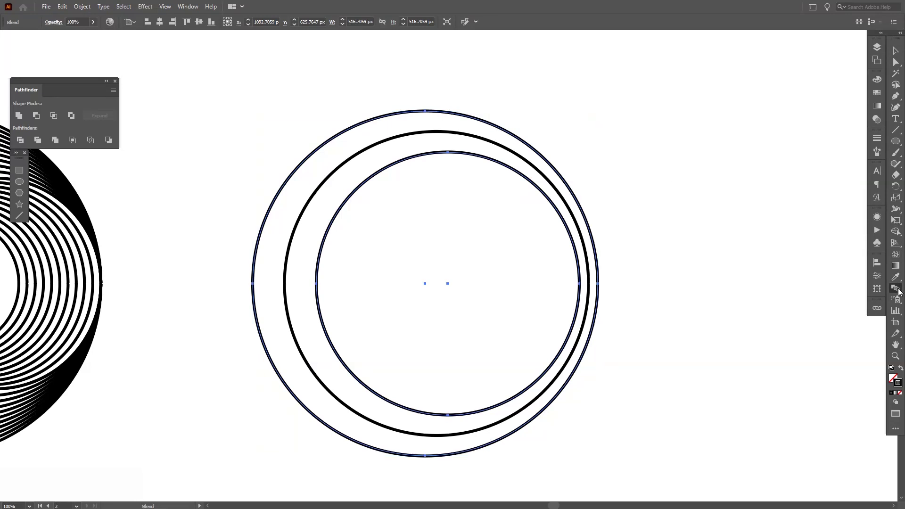
pyautogui.click(746, 120)
pyautogui.click(740, 134)
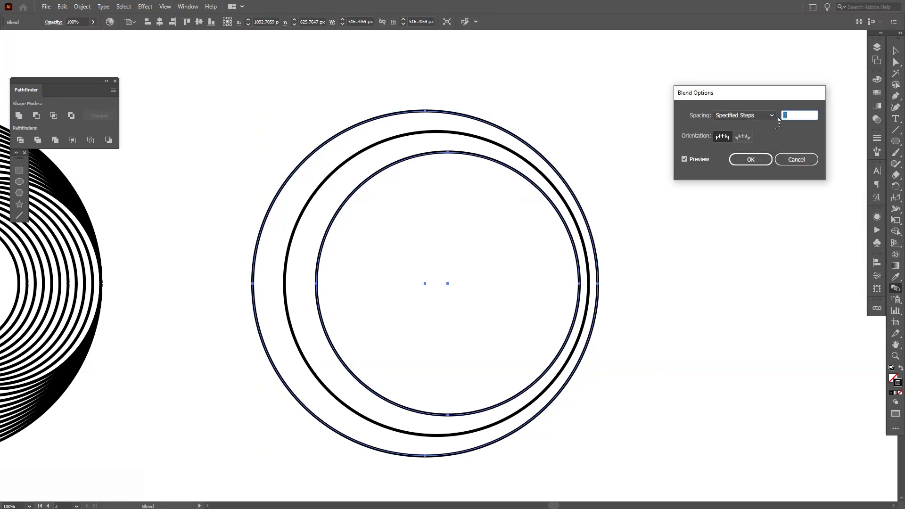
pyautogui.press('Up')
pyautogui.press('Up')
pyautogui.press('Up')
pyautogui.press('Up')
pyautogui.press('Up')
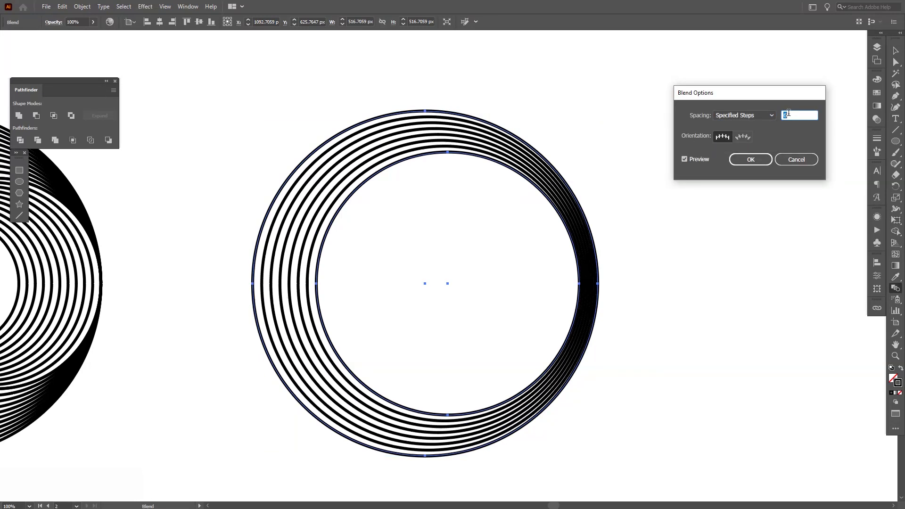
pyautogui.click(751, 160)
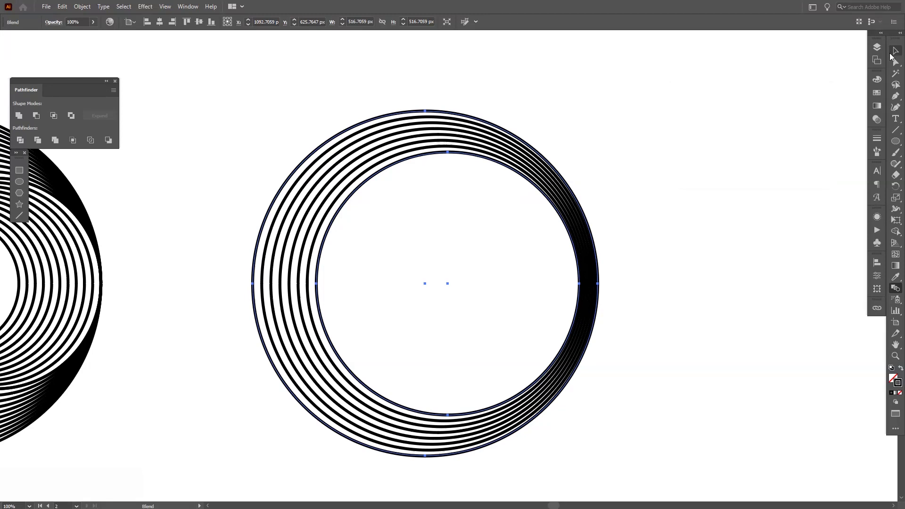
pyautogui.click(890, 54)
pyautogui.click(697, 102)
# Duplicate the blended ring in place and scale the copy down to fit exactly on the ring's inner circle.
pyautogui.moveTo(650, 260); pyautogui.dragTo(618, 251)
pyautogui.scroll(-3, 618, 250)
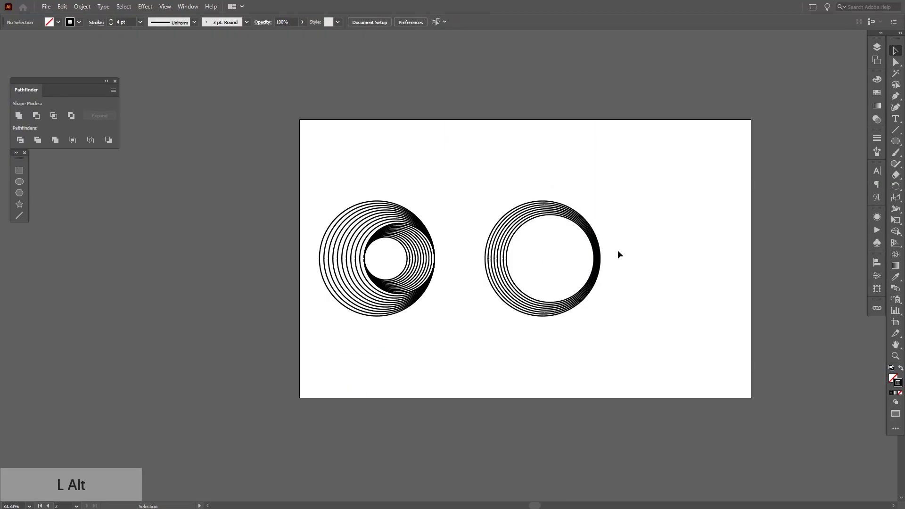
pyautogui.scroll(2, 618, 250)
pyautogui.moveTo(661, 216); pyautogui.dragTo(471, 276)
pyautogui.scroll(1, 471, 276)
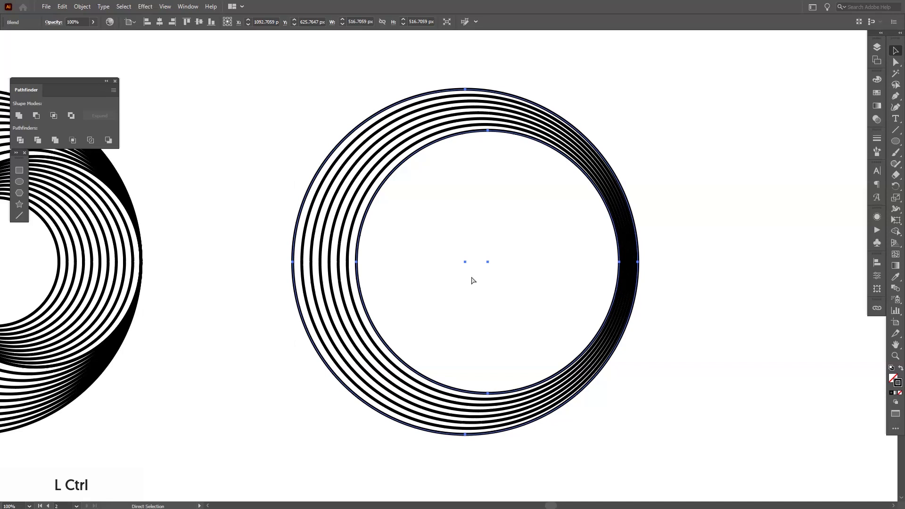
pyautogui.hotkey('ctrl', 'f')
pyautogui.moveTo(642, 262); pyautogui.dragTo(619, 264)
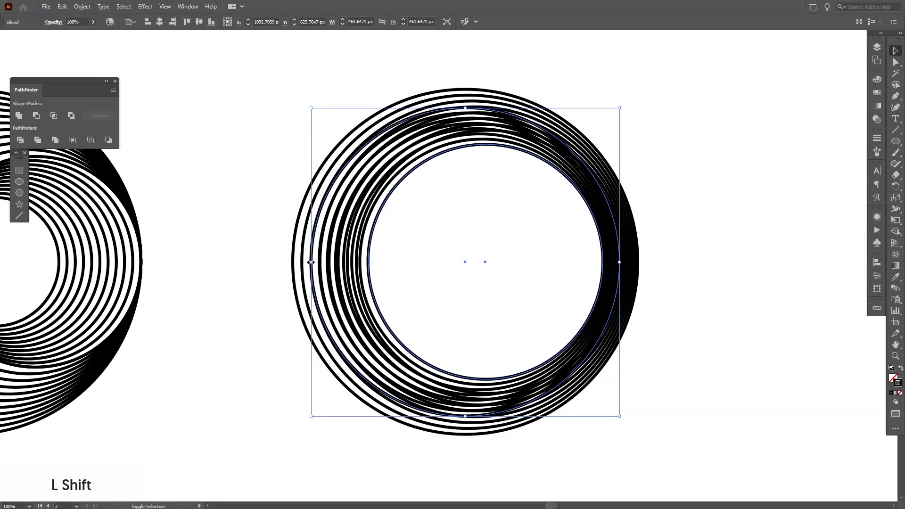
pyautogui.moveTo(318, 263); pyautogui.dragTo(356, 266)
pyautogui.click(694, 208)
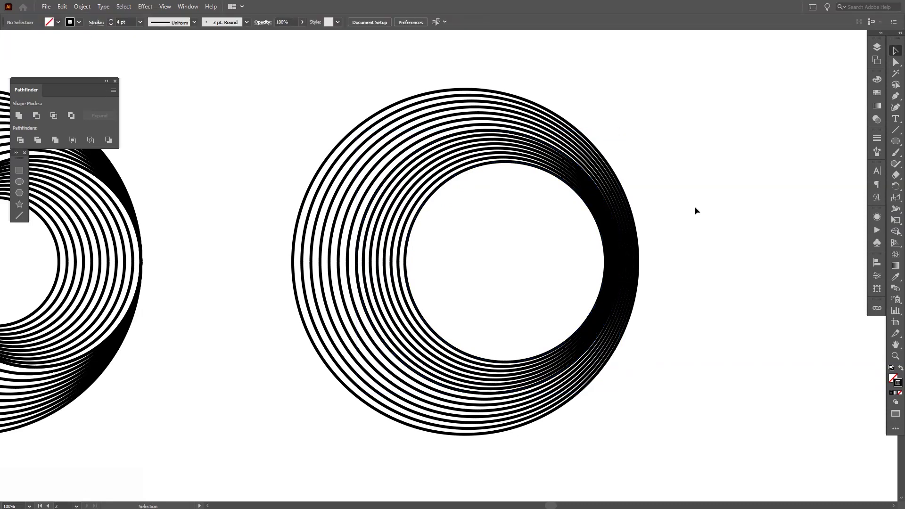
# Select both nested blends and rotate them 90° clockwise so the dense side faces down.
pyautogui.click(611, 248)
pyautogui.click(693, 244)
pyautogui.scroll(-2, 693, 244)
pyautogui.moveTo(709, 242); pyautogui.dragTo(683, 250)
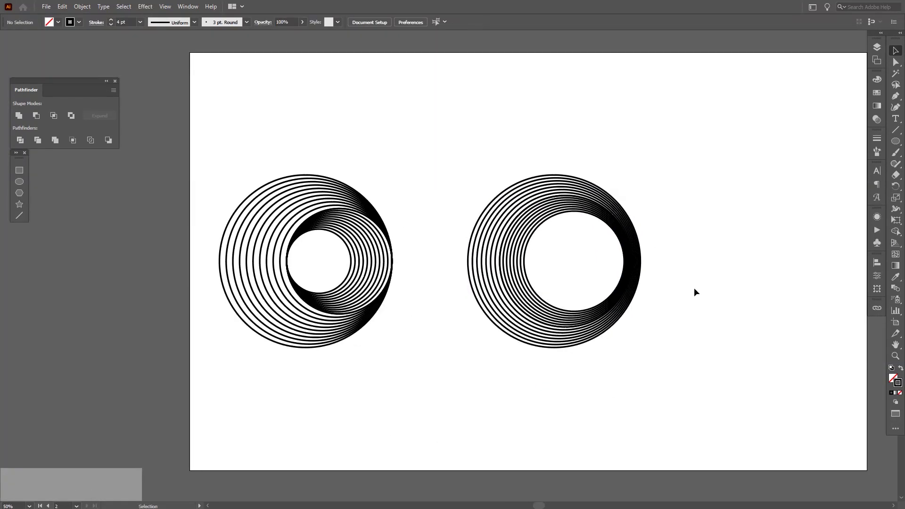
pyautogui.moveTo(545, 231); pyautogui.dragTo(545, 230)
pyautogui.moveTo(645, 172); pyautogui.dragTo(537, 267)
pyautogui.click(626, 358)
pyautogui.scroll(1, 592, 287)
pyautogui.scroll(1, 577, 256)
pyautogui.moveTo(585, 247); pyautogui.dragTo(539, 248)
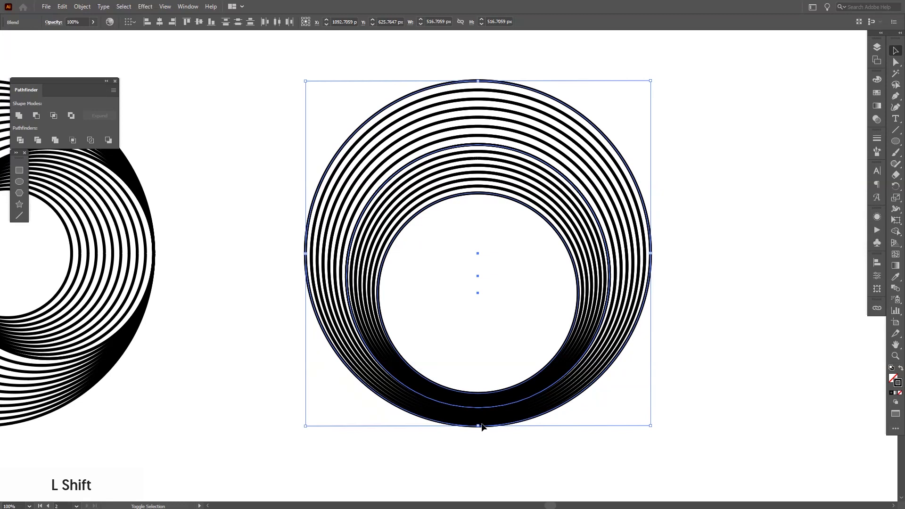
# Duplicate the two nested blends in place and scale the copy to about 300.25 px, fitted to the innermost circle.
pyautogui.moveTo(482, 426); pyautogui.dragTo(480, 392)
pyautogui.moveTo(476, 89); pyautogui.dragTo(489, 193)
pyautogui.scroll(3, 477, 198)
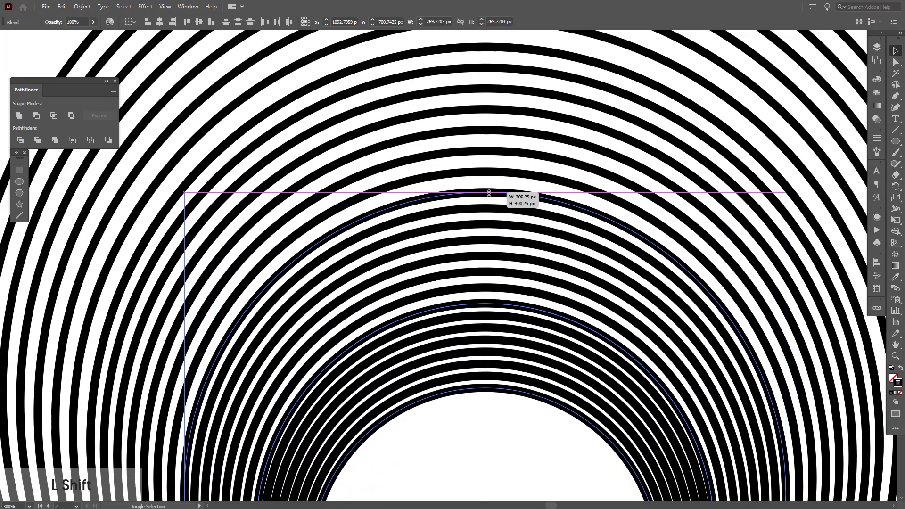
pyautogui.scroll(-5, 488, 193)
pyautogui.click(612, 188)
pyautogui.moveTo(634, 194); pyautogui.dragTo(640, 200)
pyautogui.scroll(1, 575, 202)
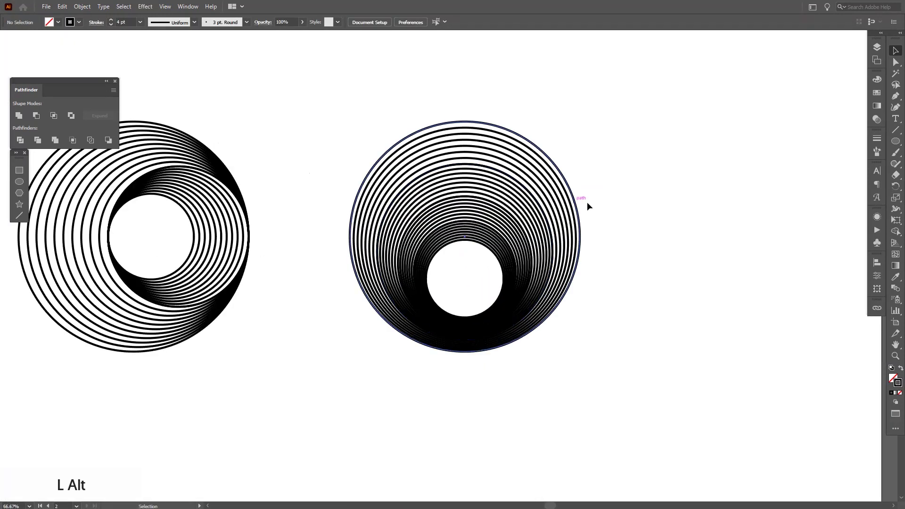
# Select the two innermost blends together and duplicate them in place.
pyautogui.moveTo(646, 233); pyautogui.dragTo(649, 228)
pyautogui.scroll(1, 626, 257)
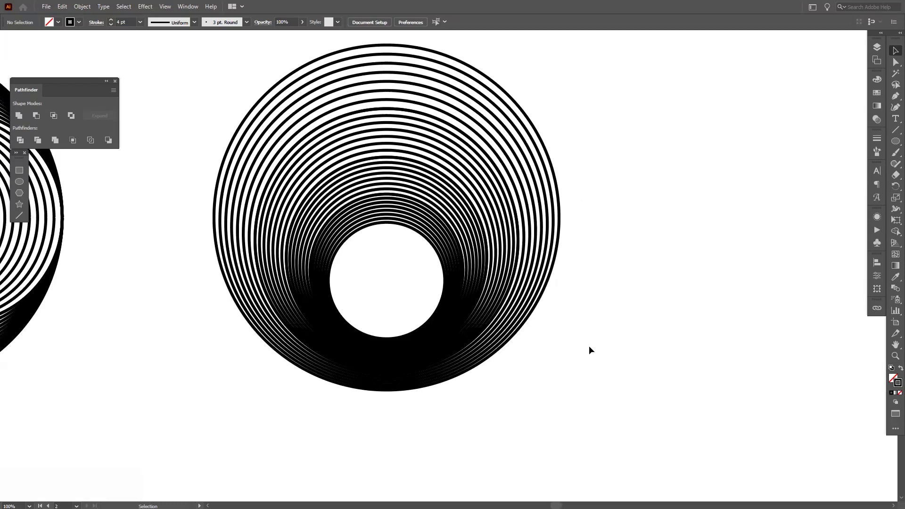
pyautogui.press('space')
pyautogui.moveTo(589, 347); pyautogui.dragTo(606, 381)
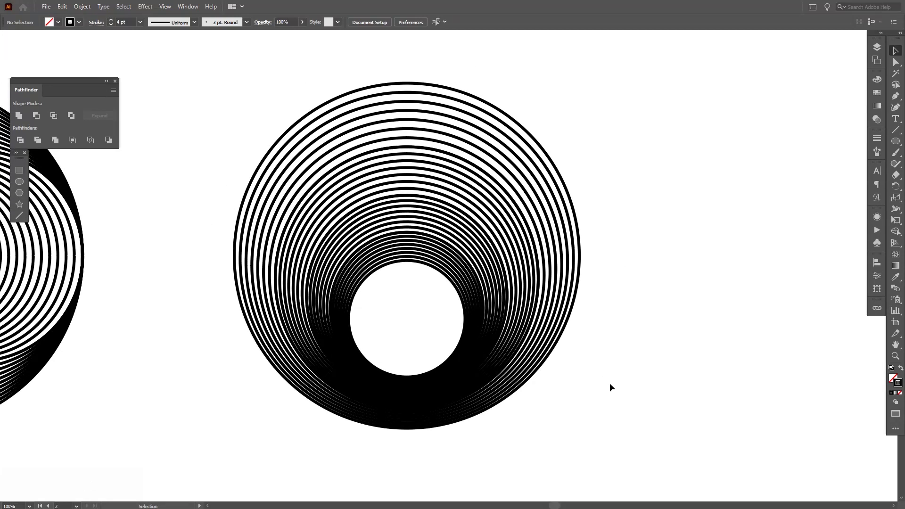
pyautogui.scroll(-3, 622, 375)
pyautogui.press('space')
pyautogui.scroll(3, 584, 349)
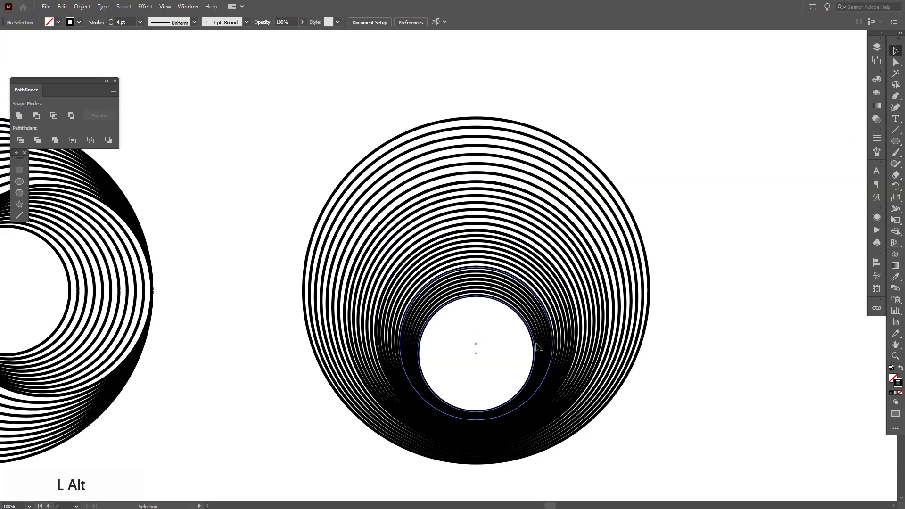
pyautogui.click(536, 320)
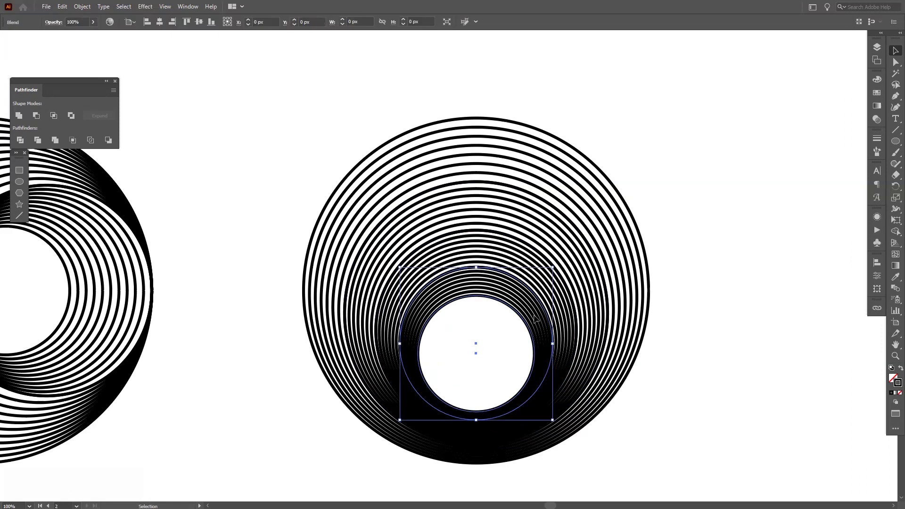
pyautogui.keyDown('shift'); pyautogui.click(569, 341); pyautogui.keyUp('shift')
pyautogui.scroll(1, 522, 346)
pyautogui.hotkey('ctrl', 'c')
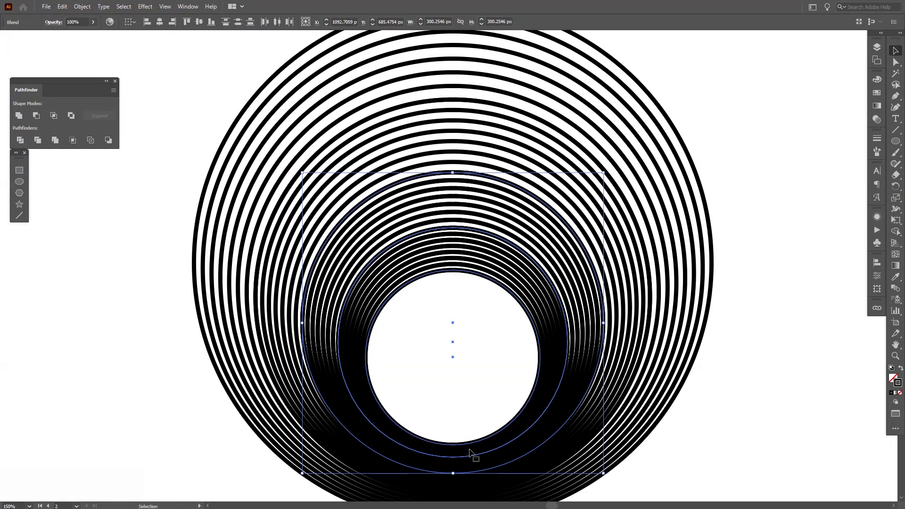
# Scale the duplicated blend pair to about 174.5 px so it fits exactly on the innermost circle, and deselect.
pyautogui.moveTo(452, 473); pyautogui.dragTo(449, 446)
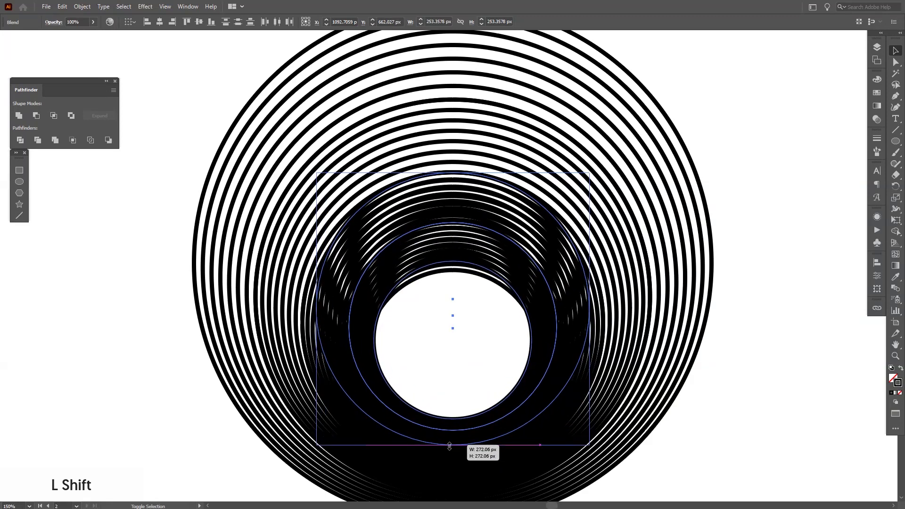
pyautogui.moveTo(454, 172); pyautogui.dragTo(469, 259)
pyautogui.scroll(3, 448, 278)
pyautogui.scroll(-2, 467, 270)
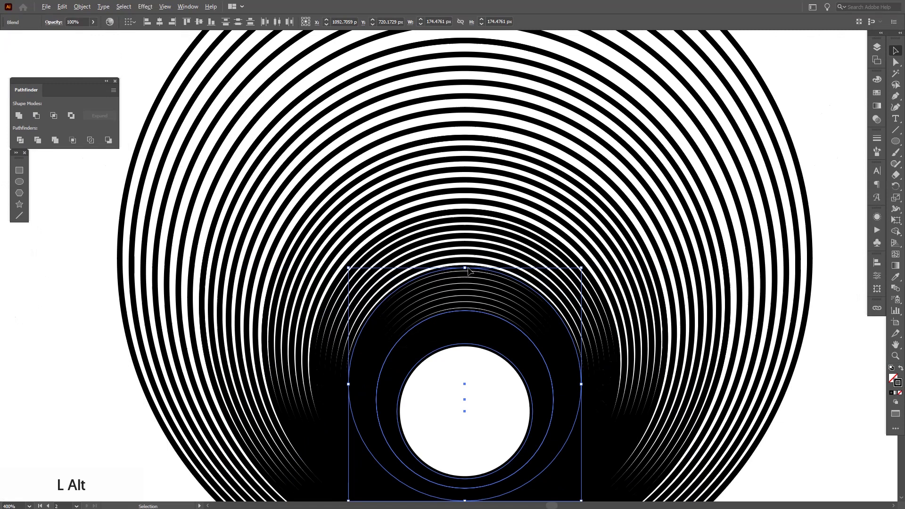
pyautogui.scroll(-2, 468, 269)
pyautogui.click(709, 302)
# Delete the smallest blend, about 133 px wide, at the centre of the shape.
pyautogui.scroll(-4, 691, 308)
pyautogui.moveTo(702, 309); pyautogui.dragTo(610, 308)
pyautogui.scroll(1, 654, 304)
pyautogui.click(481, 330)
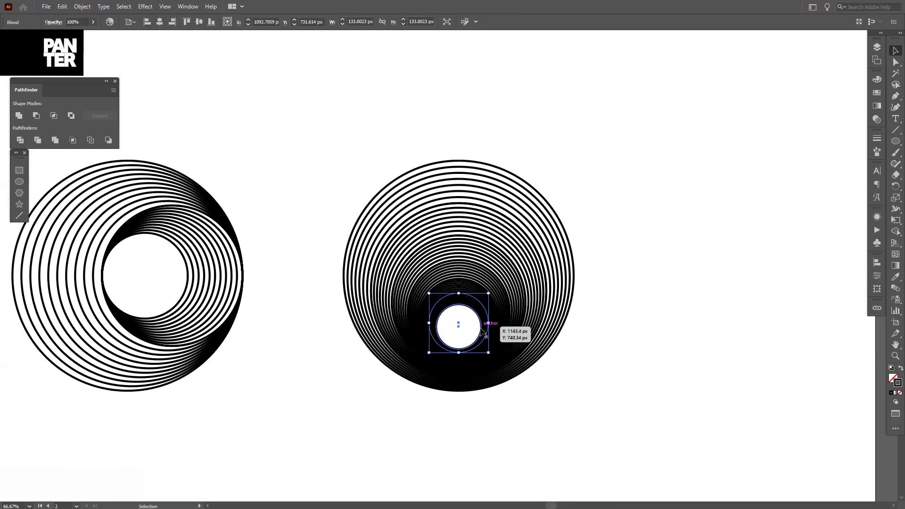
pyautogui.press('Delete')
pyautogui.moveTo(627, 350); pyautogui.dragTo(624, 356)
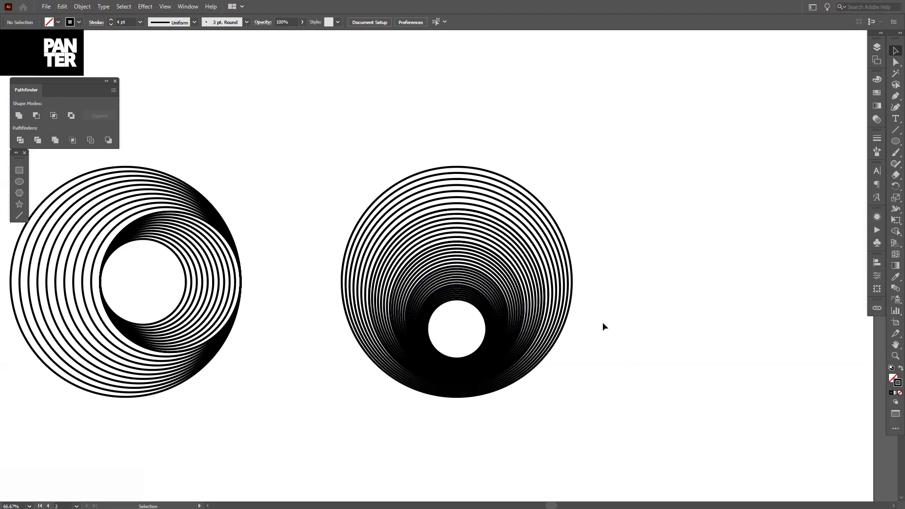
# Select both line-circle shapes and move them together to the upper part of the artboard.
pyautogui.moveTo(523, 337); pyautogui.dragTo(429, 325)
pyautogui.scroll(-2, 446, 335)
pyautogui.moveTo(500, 361); pyautogui.dragTo(575, 358)
pyautogui.scroll(1, 500, 345)
pyautogui.moveTo(569, 401); pyautogui.dragTo(111, 207)
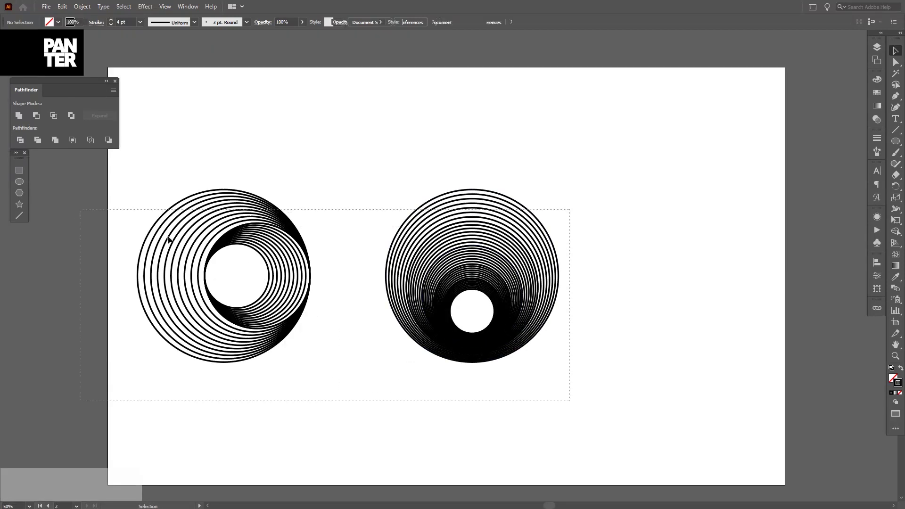
pyautogui.moveTo(249, 323); pyautogui.dragTo(244, 223)
pyautogui.click(583, 326)
pyautogui.moveTo(604, 301); pyautogui.dragTo(607, 322)
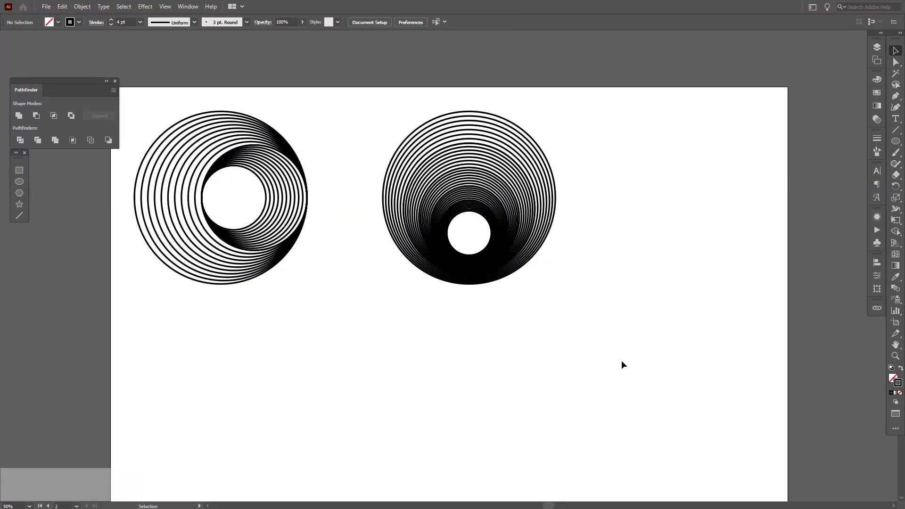
# Place a duplicate of the dense nested-circle shape straight below the original.
pyautogui.moveTo(621, 360); pyautogui.dragTo(466, 190)
pyautogui.moveTo(560, 254); pyautogui.dragTo(561, 206)
pyautogui.moveTo(516, 227); pyautogui.dragTo(517, 402)
pyautogui.click(622, 392)
# Rotate the second-largest blend of the lower copy 180° so its dense side faces up.
pyautogui.scroll(1, 526, 372)
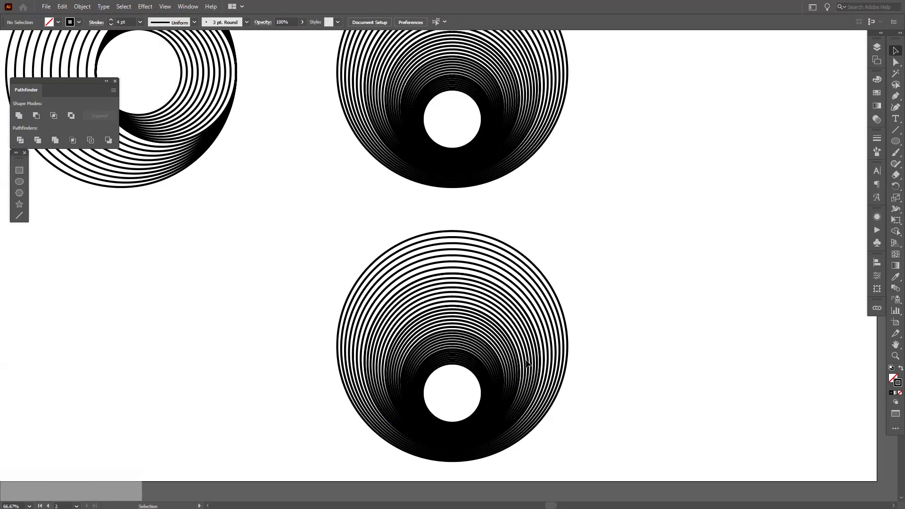
pyautogui.click(527, 364)
pyautogui.moveTo(545, 271); pyautogui.dragTo(318, 478)
pyautogui.click(726, 347)
pyautogui.scroll(1, 430, 310)
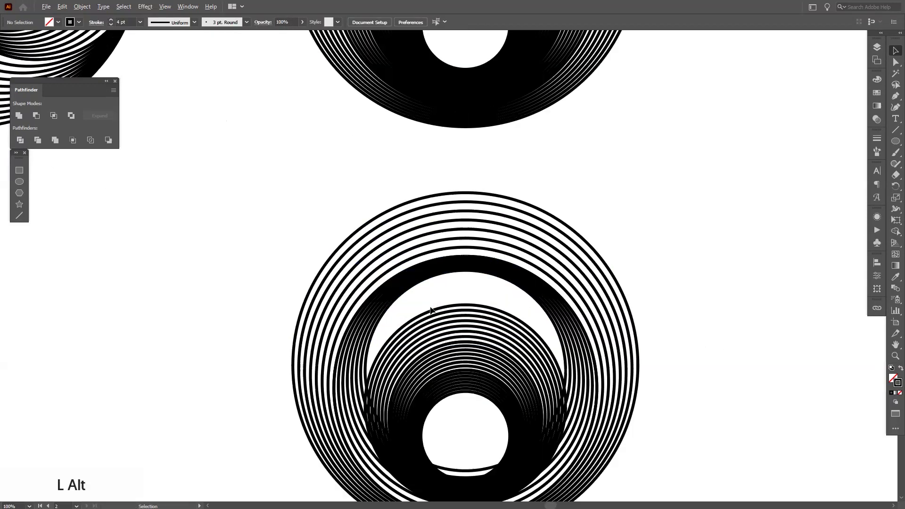
# Move the 300.25 px blend of the lower copy straight up until it meets the flipped blend's inner edge.
pyautogui.moveTo(483, 309); pyautogui.dragTo(485, 279)
pyautogui.scroll(4, 543, 308)
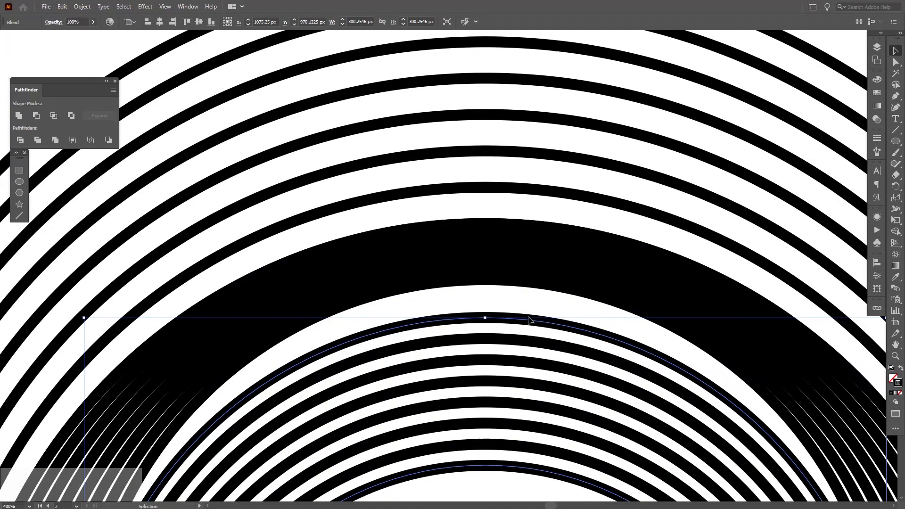
pyautogui.moveTo(516, 322); pyautogui.dragTo(516, 282)
pyautogui.scroll(-5, 515, 283)
pyautogui.scroll(3, 534, 357)
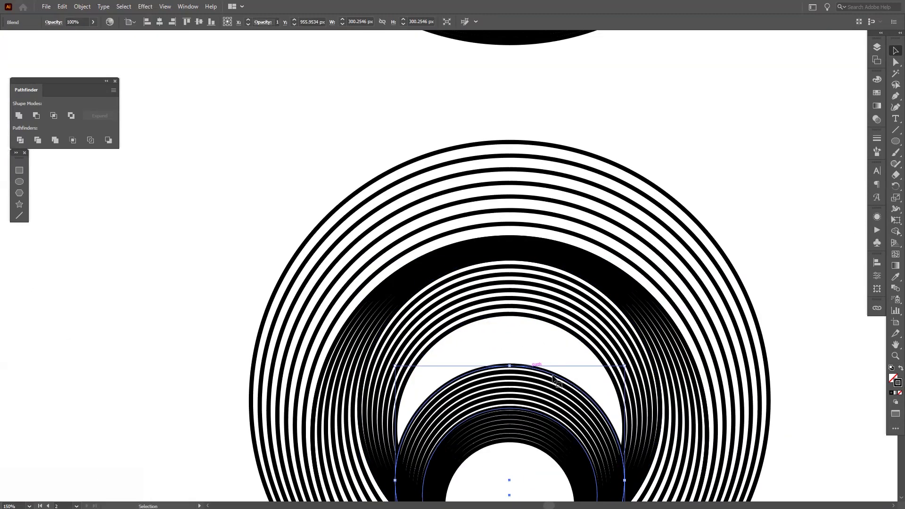
# Rotate the 228.88 px blend 180° and move it up to meet the top inner edge of the surrounding blend.
pyautogui.moveTo(552, 376); pyautogui.dragTo(537, 275)
pyautogui.moveTo(615, 264); pyautogui.dragTo(400, 462)
pyautogui.scroll(3, 472, 209)
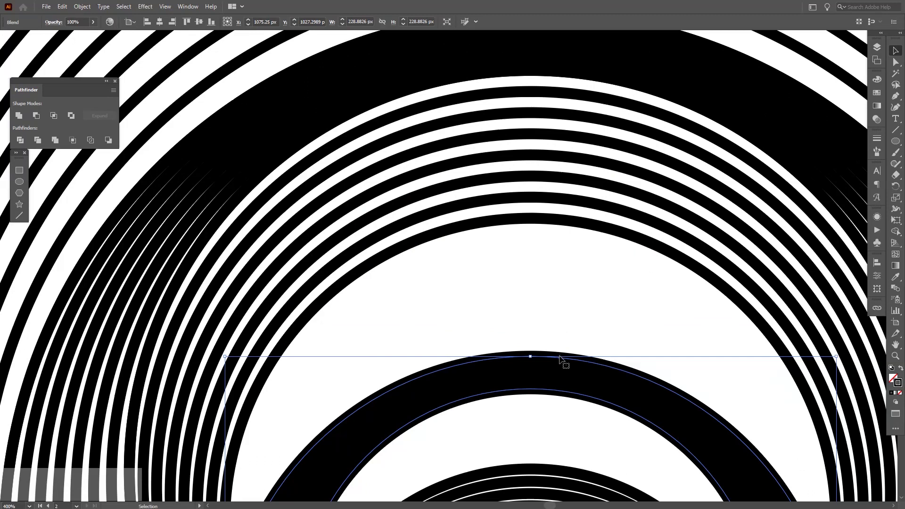
pyautogui.moveTo(559, 359); pyautogui.dragTo(541, 221)
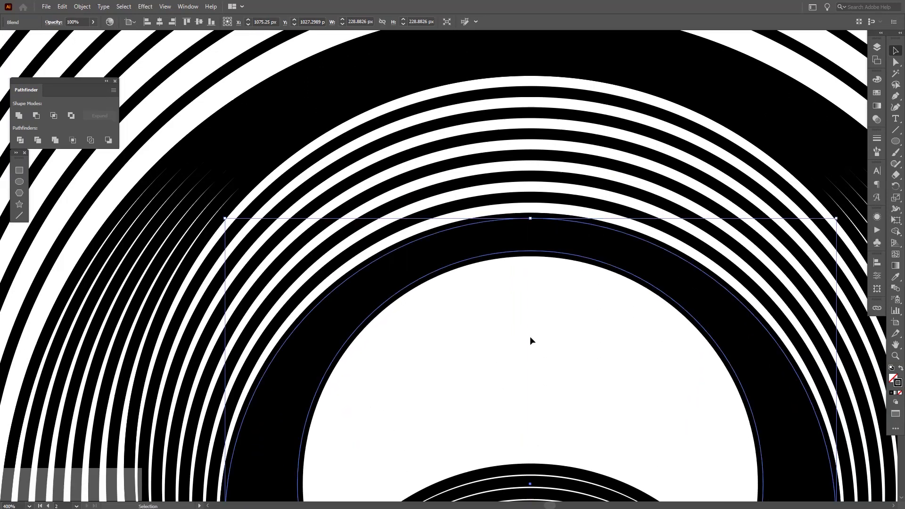
pyautogui.click(529, 336)
# Move the innermost blend straight up until it meets the top inner edge of the flipped blend around it.
pyautogui.scroll(-3, 530, 336)
pyautogui.moveTo(536, 337); pyautogui.dragTo(527, 220)
pyautogui.scroll(1, 522, 266)
pyautogui.moveTo(523, 266); pyautogui.dragTo(506, 255)
pyautogui.scroll(2, 525, 198)
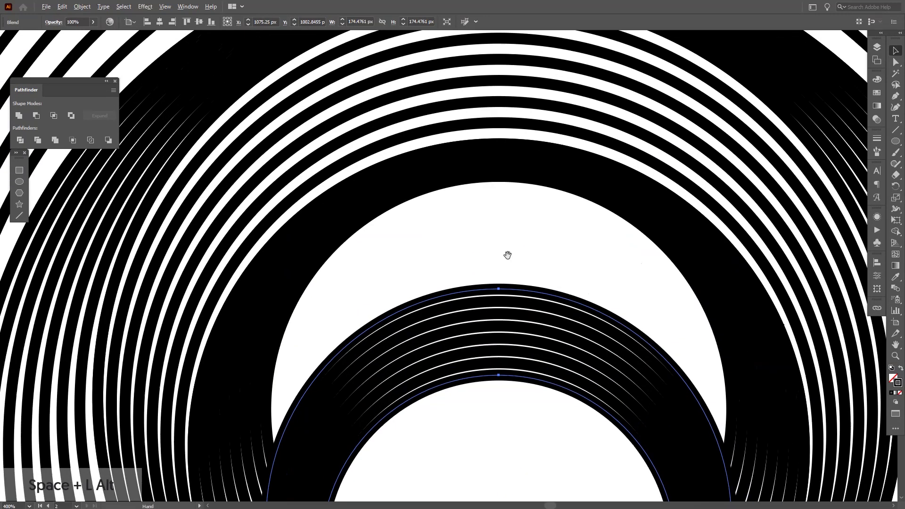
pyautogui.scroll(1, 507, 254)
pyautogui.moveTo(544, 312); pyautogui.dragTo(511, 236)
pyautogui.keyDown('alt'); pyautogui.scroll(1, 507, 164); pyautogui.keyUp('alt')
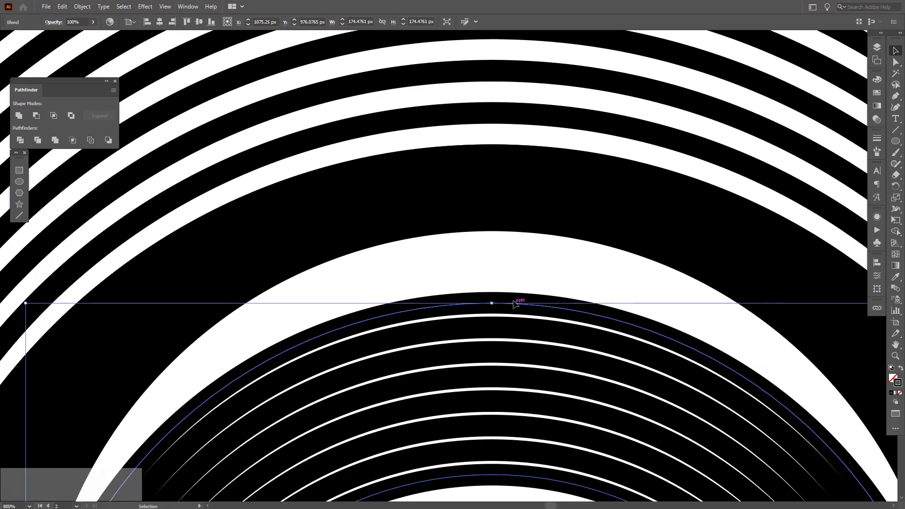
pyautogui.moveTo(514, 304); pyautogui.dragTo(512, 221)
pyautogui.keyDown('alt'); pyautogui.scroll(-3, 535, 267); pyautogui.keyUp('alt')
pyautogui.click(550, 356)
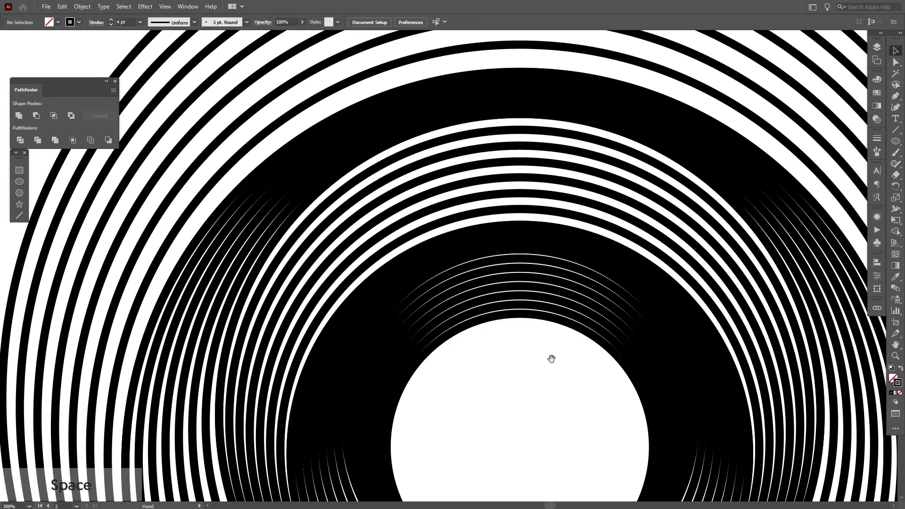
# Move the lower flipped-blend variation up into the top row beside the nested-circle shape.
pyautogui.moveTo(551, 358); pyautogui.dragTo(514, 313)
pyautogui.keyDown('alt'); pyautogui.scroll(-2, 513, 311); pyautogui.keyUp('alt')
pyautogui.keyDown('alt'); pyautogui.scroll(-3, 692, 321); pyautogui.keyUp('alt')
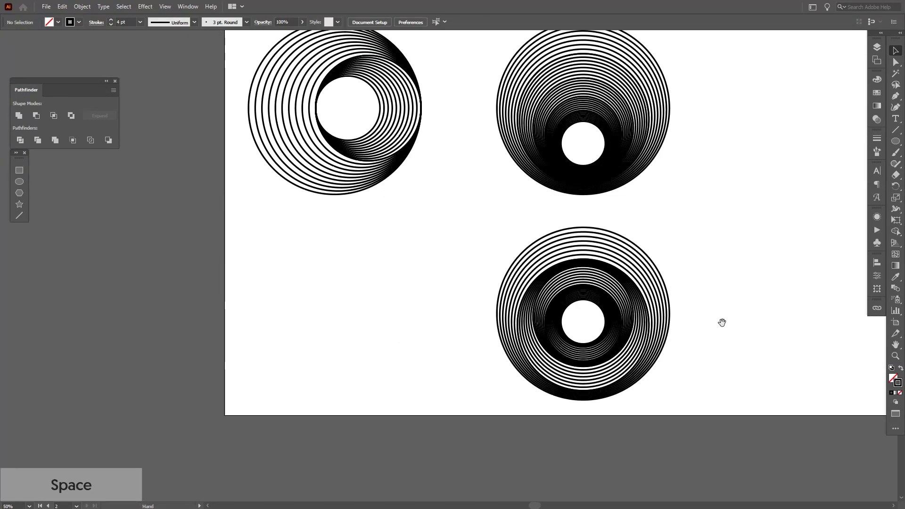
pyautogui.moveTo(717, 323); pyautogui.dragTo(610, 318)
pyautogui.keyDown('alt'); pyautogui.scroll(-1, 610, 318); pyautogui.keyUp('alt')
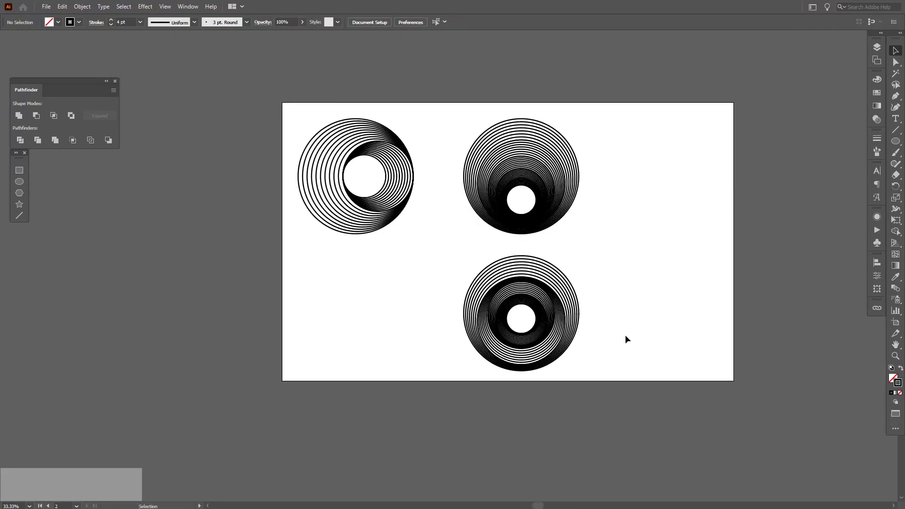
pyautogui.moveTo(546, 319); pyautogui.dragTo(681, 184)
pyautogui.click(723, 159)
pyautogui.scroll(2, 723, 158)
pyautogui.moveTo(733, 226); pyautogui.dragTo(733, 181)
pyautogui.scroll(-1, 730, 184)
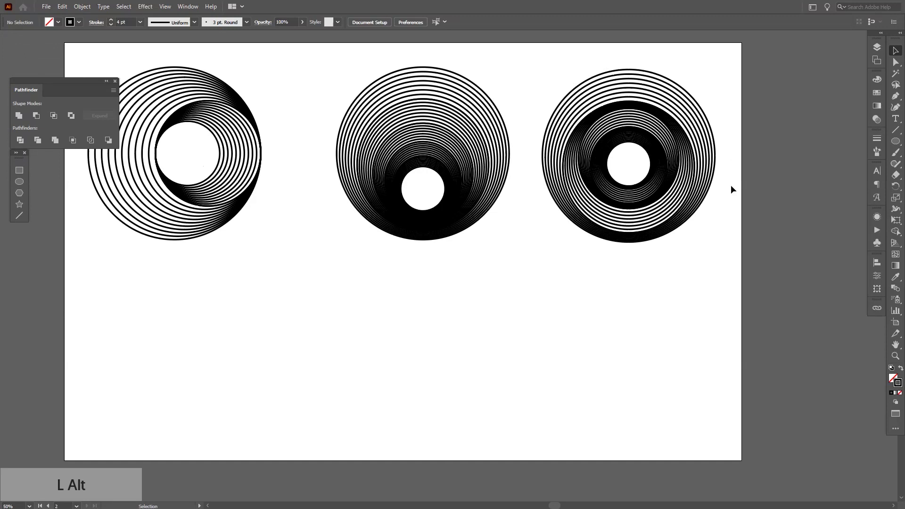
# Duplicate the top-row flipped-blend variation into the empty area below it.
pyautogui.click(618, 170)
pyautogui.moveTo(638, 191); pyautogui.dragTo(531, 383)
pyautogui.click(615, 379)
# Set the stroke weight of the lower copy's innermost blend to 2 pt.
pyautogui.scroll(2, 546, 370)
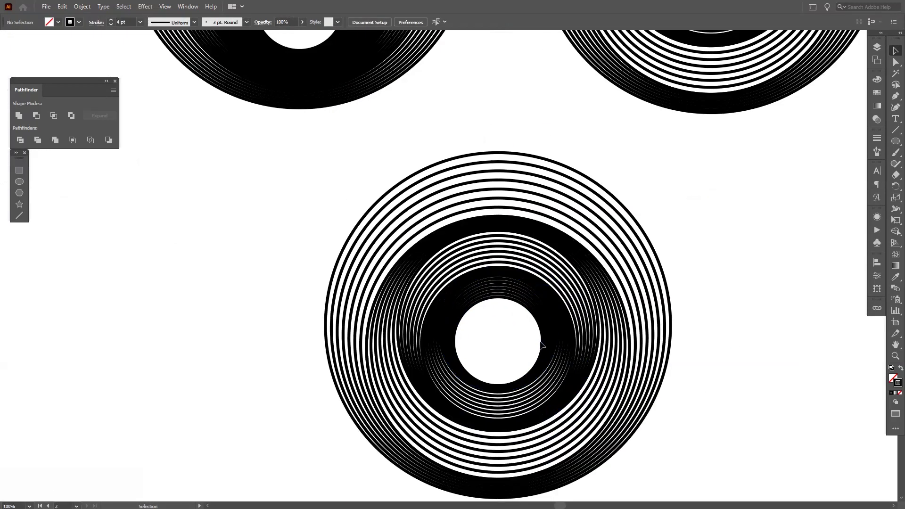
pyautogui.click(535, 312)
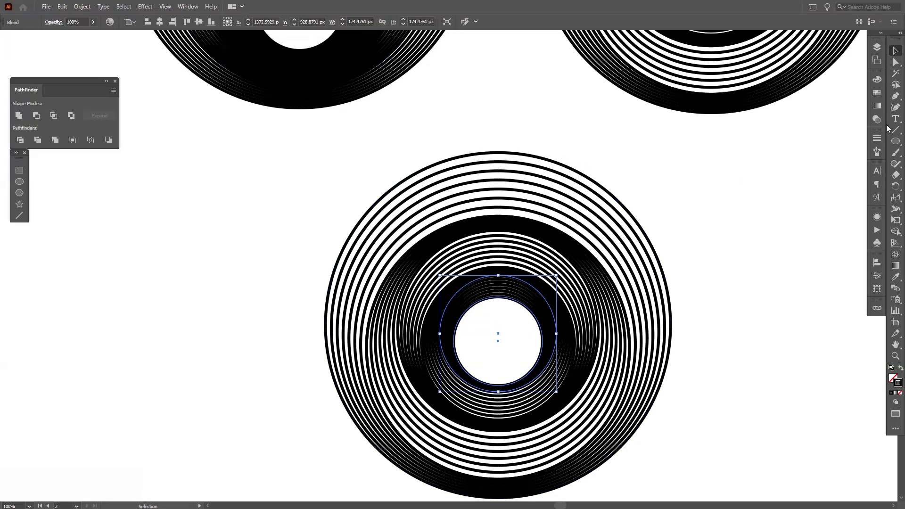
pyautogui.click(877, 138)
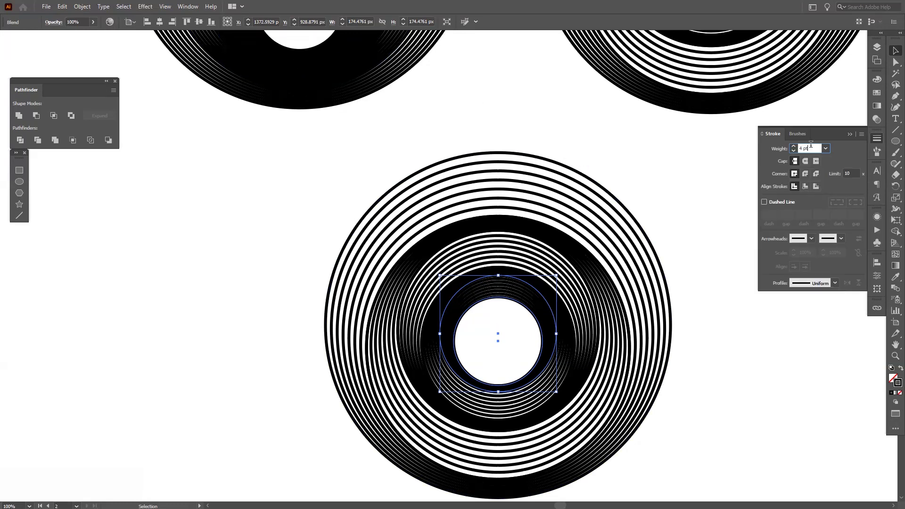
pyautogui.press('Down')
pyautogui.press('Down')
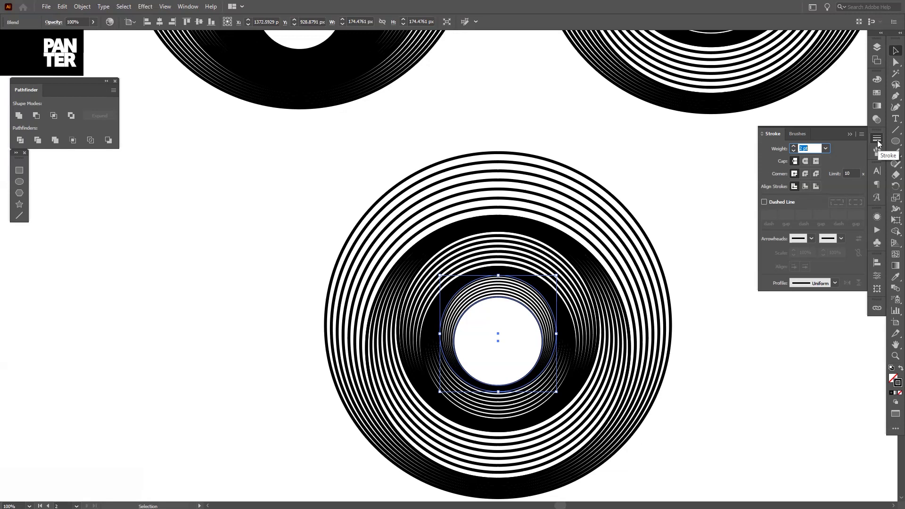
pyautogui.click(188, 7)
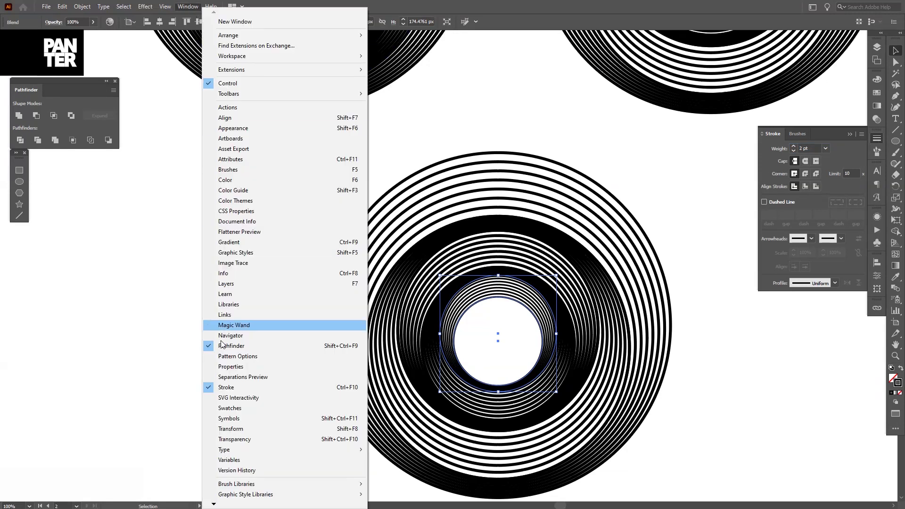
pyautogui.press('Escape')
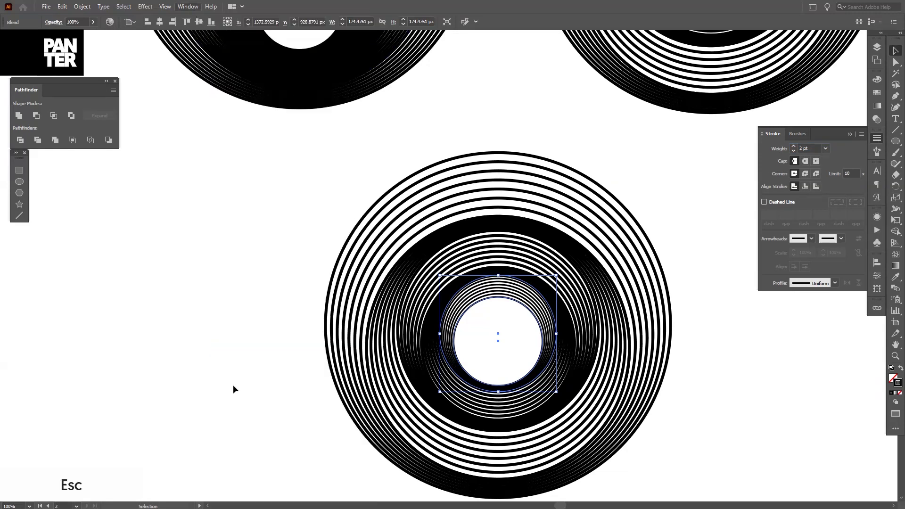
pyautogui.click(702, 242)
pyautogui.scroll(-2, 638, 222)
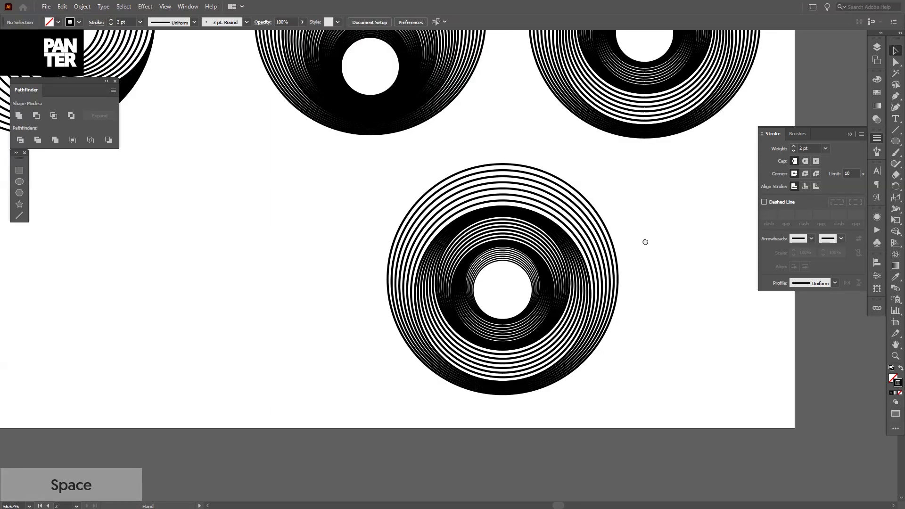
# Set the stroke weight of the blend around the lower copy's innermost one to 3 pt.
pyautogui.click(542, 291)
pyautogui.scroll(3, 542, 292)
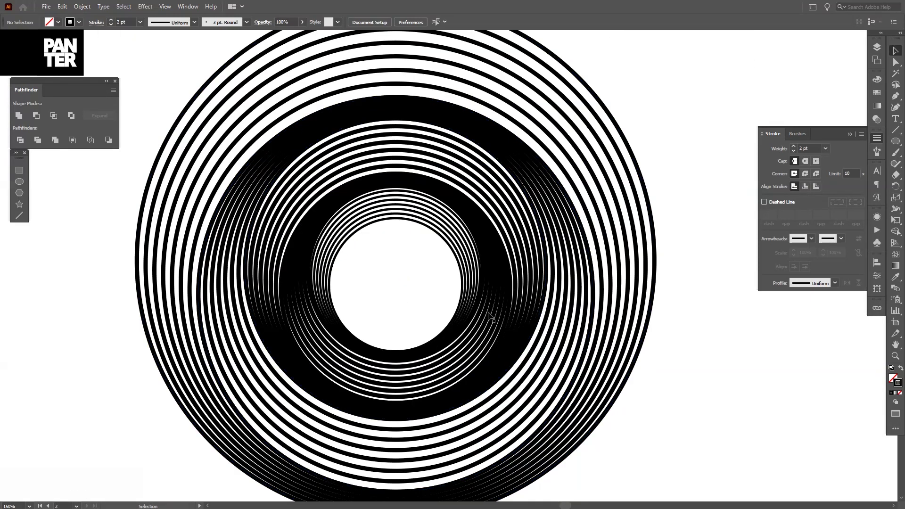
pyautogui.click(814, 147)
pyautogui.scroll(-1, 814, 147)
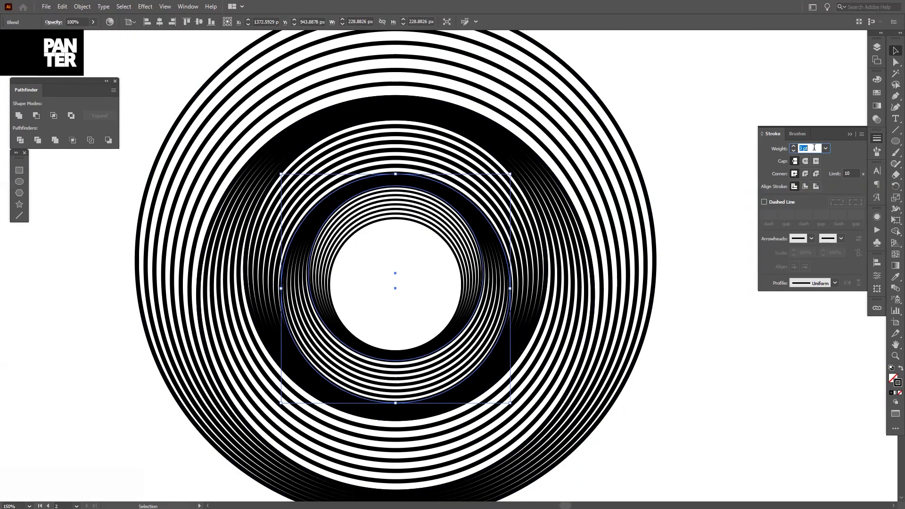
pyautogui.click(729, 300)
# Reduce the stroke weight of the lower copy's second-smallest blend to 2 pt.
pyautogui.scroll(-1, 699, 319)
pyautogui.moveTo(721, 327); pyautogui.dragTo(673, 301)
pyautogui.scroll(-1, 697, 317)
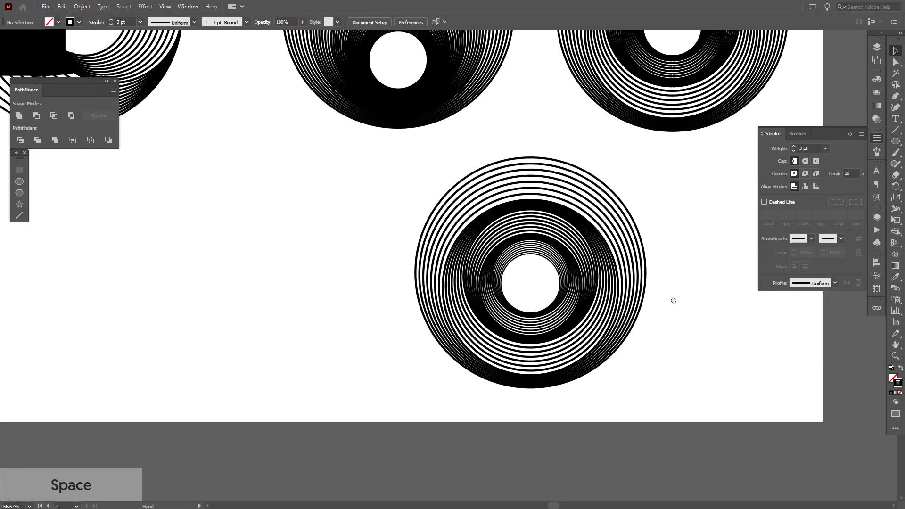
pyautogui.scroll(1, 660, 298)
pyautogui.click(596, 322)
pyautogui.scroll(1, 510, 319)
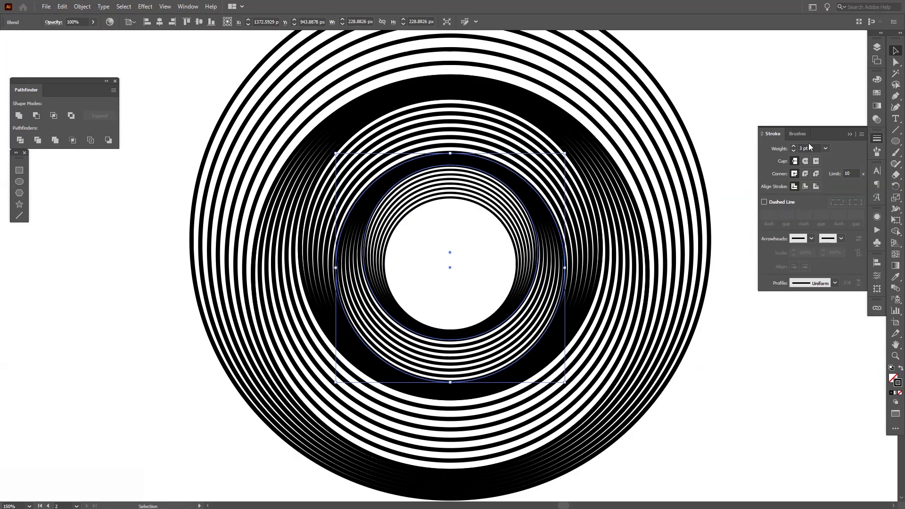
pyautogui.press('Down')
pyautogui.click(708, 304)
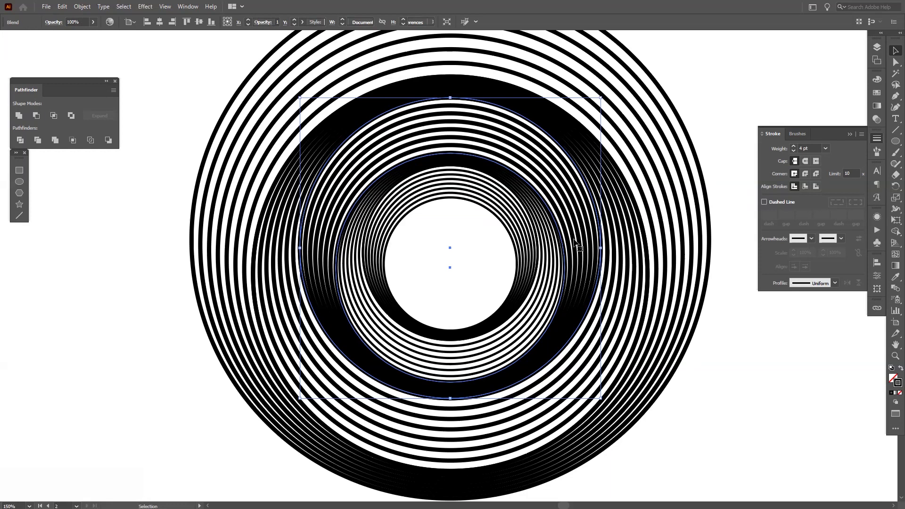
# Set the stroke weight of the lower copy's third-smallest blend to 3 pt.
pyautogui.press('Down')
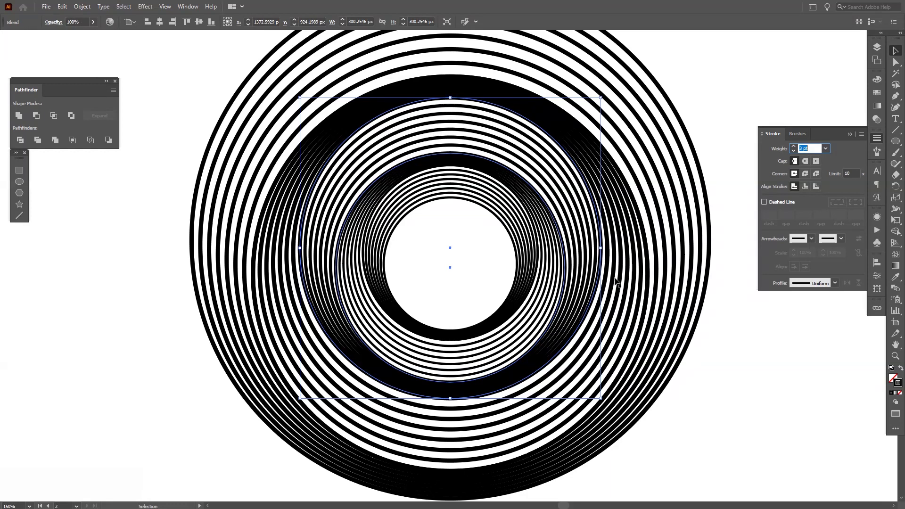
pyautogui.click(776, 437)
pyautogui.scroll(-1, 750, 377)
pyautogui.moveTo(711, 364); pyautogui.dragTo(617, 343)
# Examine the thinned inner blends of the lower copy up close and from a distance.
pyautogui.scroll(-2, 617, 344)
pyautogui.moveTo(672, 338); pyautogui.dragTo(660, 338)
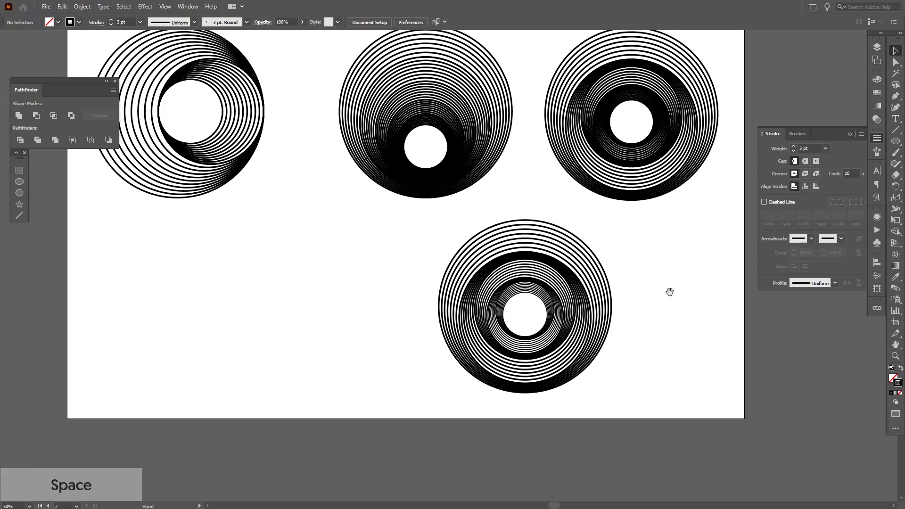
pyautogui.scroll(-2, 656, 304)
pyautogui.moveTo(669, 292)
pyautogui.mouseDown()
pyautogui.moveTo(656, 304)
pyautogui.moveTo(665, 305)
pyautogui.mouseUp()
pyautogui.scroll(5, 627, 313)
pyautogui.keyDown('alt'); pyautogui.scroll(3, 522, 284); pyautogui.keyUp('alt')
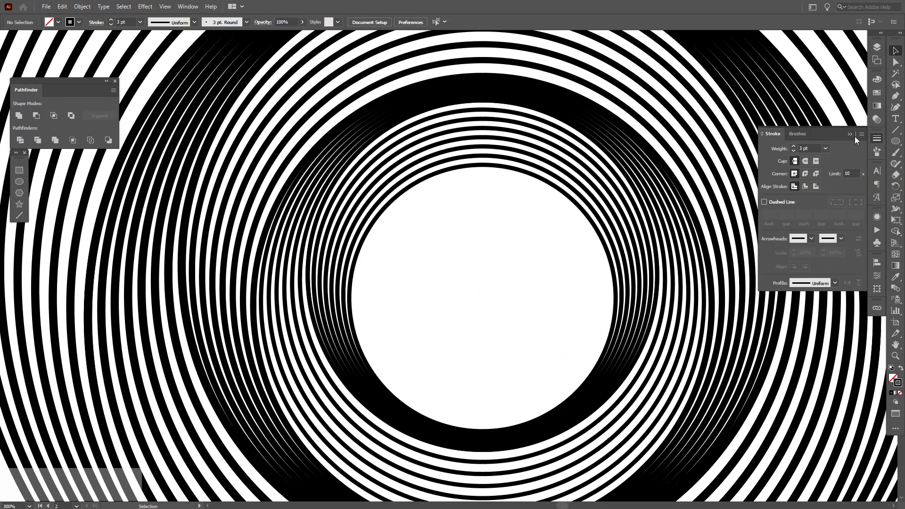
pyautogui.click(850, 134)
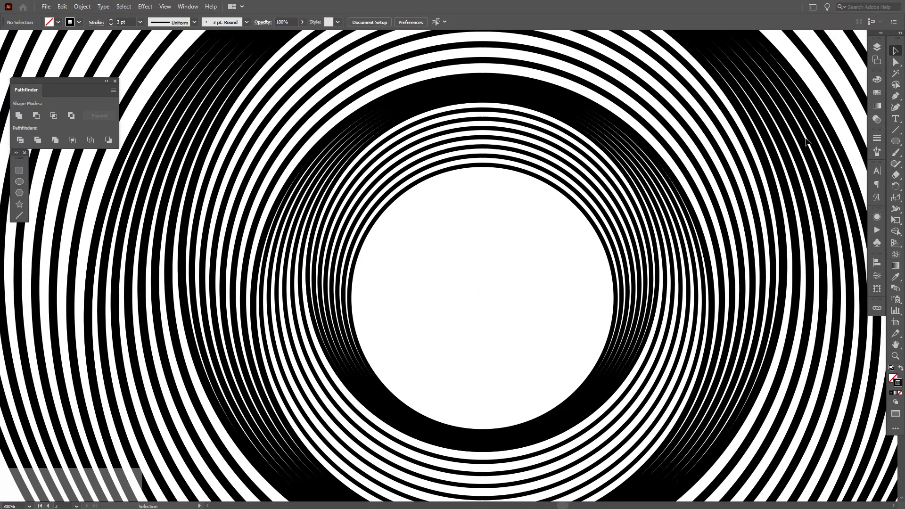
pyautogui.keyDown('alt'); pyautogui.scroll(5, 486, 141); pyautogui.keyUp('alt')
pyautogui.keyDown('alt'); pyautogui.scroll(-7, 488, 135); pyautogui.keyUp('alt')
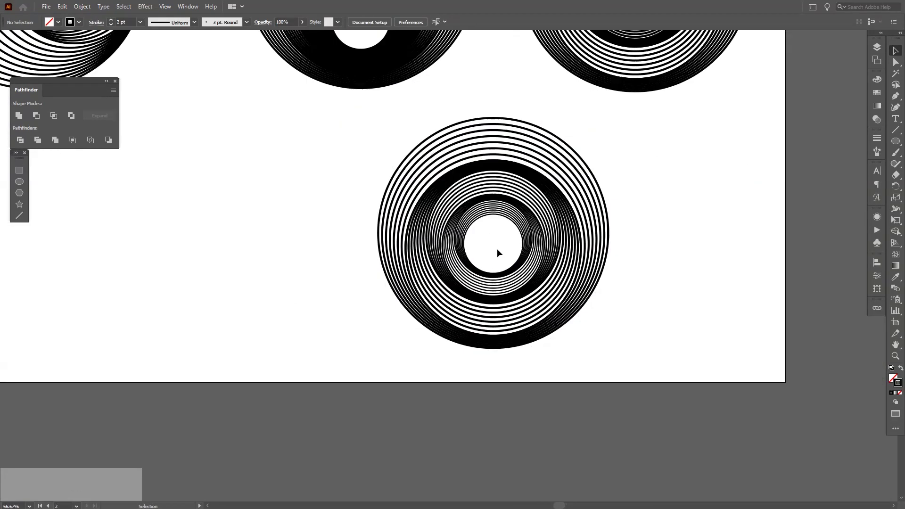
# Move the lower copy beneath the top-row flipped-blend variation and duplicate the nested-circle shape into the space beside it.
pyautogui.keyDown('alt'); pyautogui.scroll(-1, 497, 248); pyautogui.keyUp('alt')
pyautogui.moveTo(497, 247); pyautogui.dragTo(666, 331)
pyautogui.moveTo(410, 182); pyautogui.dragTo(452, 391)
# Apply the lens-shaped Width Profile 1 to the strokes of the duplicated nested-circle shape.
pyautogui.scroll(2, 438, 373)
pyautogui.moveTo(437, 350); pyautogui.dragTo(416, 349)
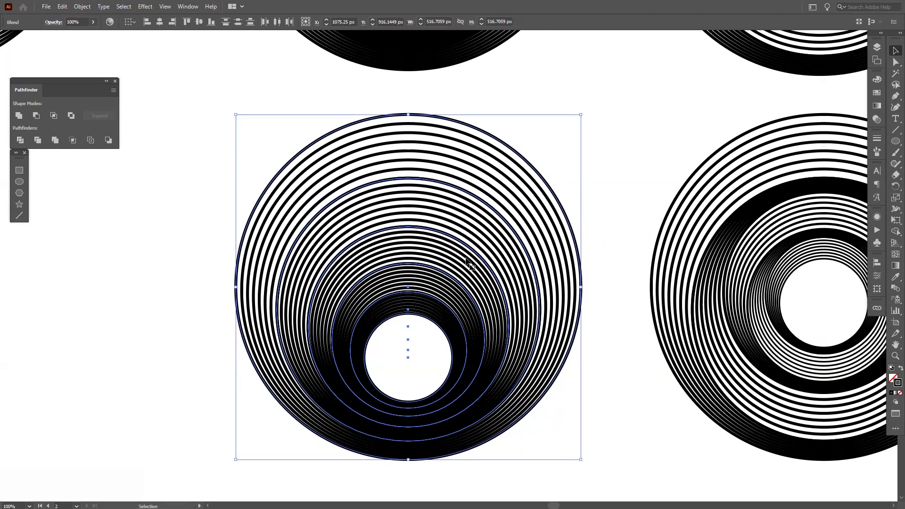
pyautogui.click(876, 139)
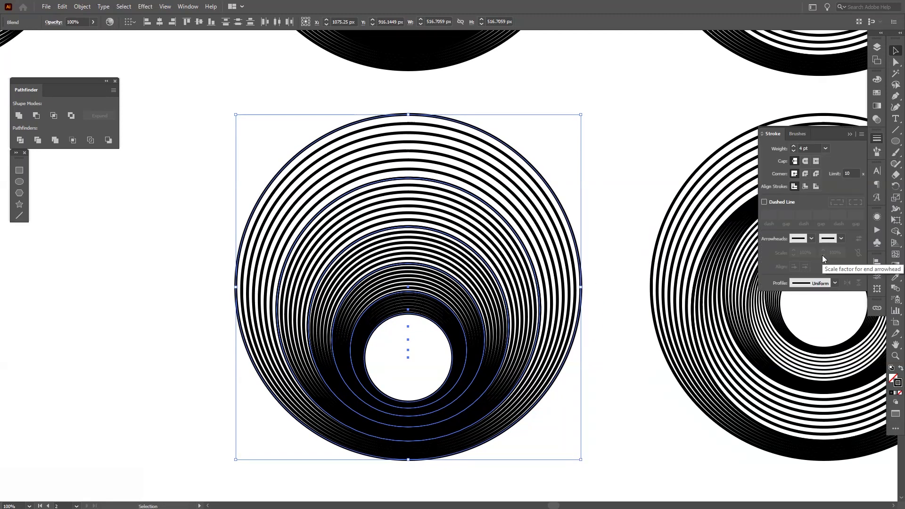
pyautogui.click(820, 284)
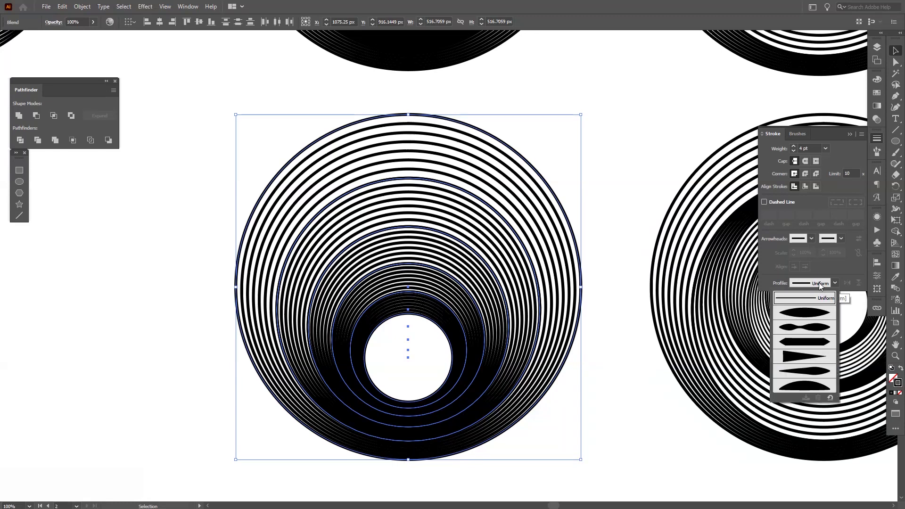
pyautogui.click(812, 315)
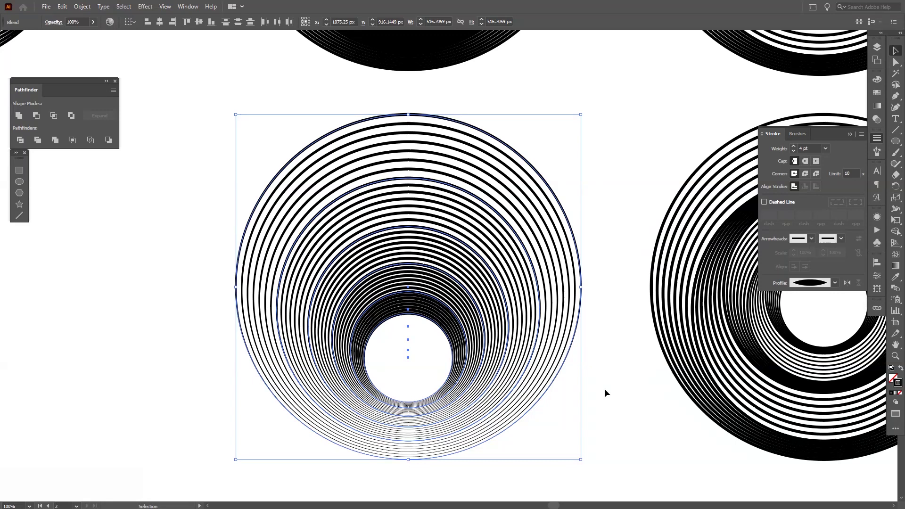
# Examine the tapered lines of the duplicated nested-circle shape up close and against the other variations.
pyautogui.moveTo(600, 404); pyautogui.dragTo(610, 331)
pyautogui.scroll(2, 455, 358)
pyautogui.click(545, 419)
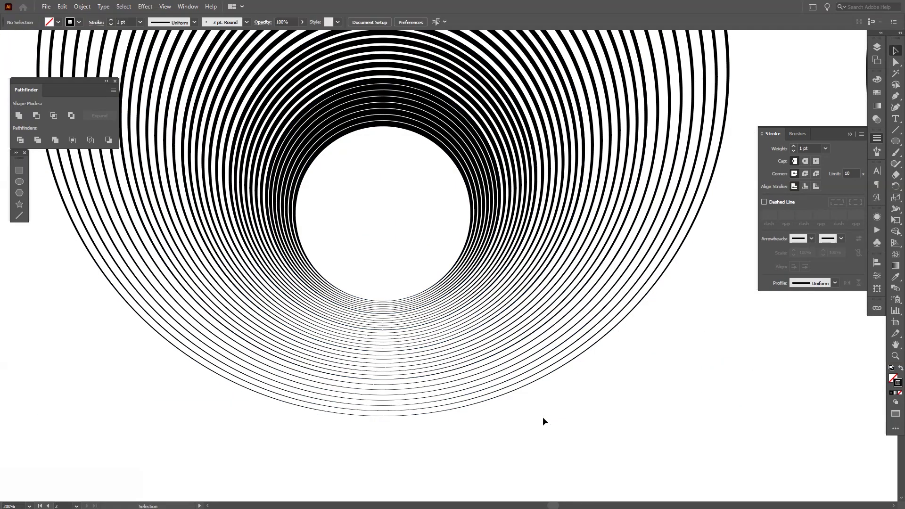
pyautogui.scroll(2, 434, 329)
pyautogui.scroll(-4, 408, 343)
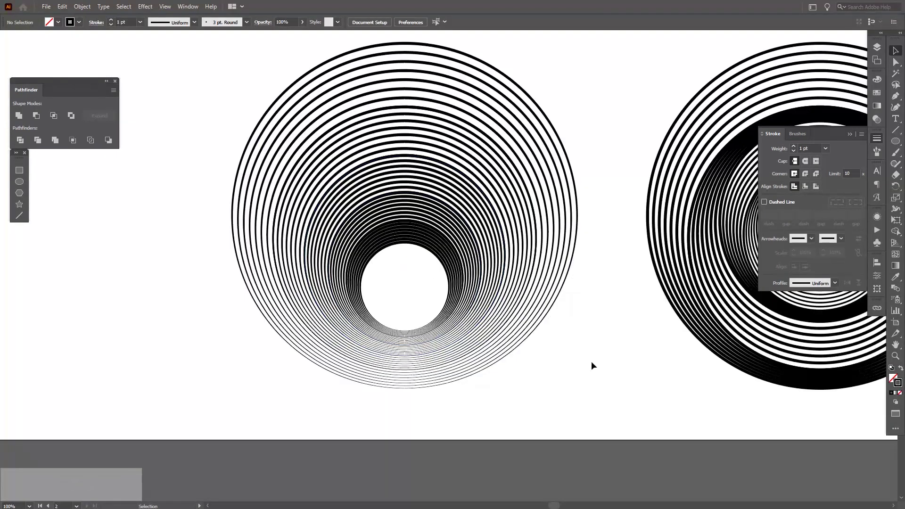
pyautogui.scroll(-2, 584, 363)
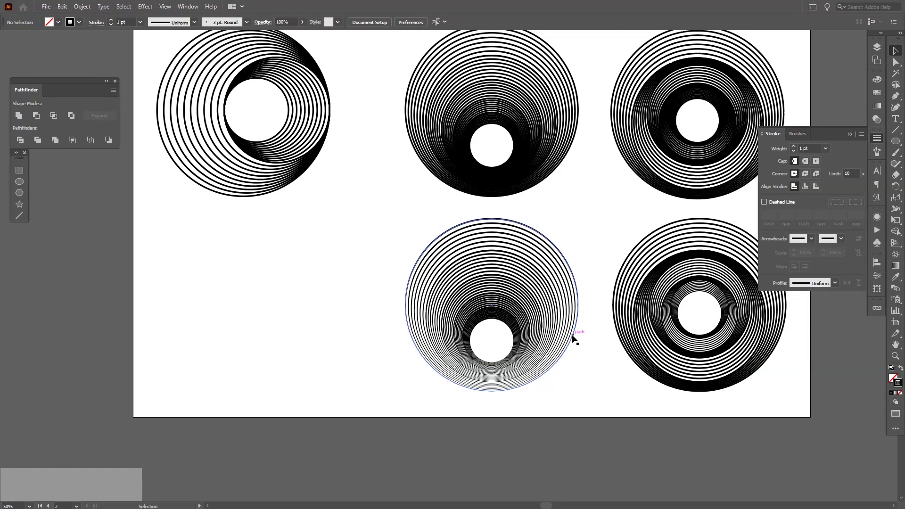
pyautogui.scroll(1, 441, 311)
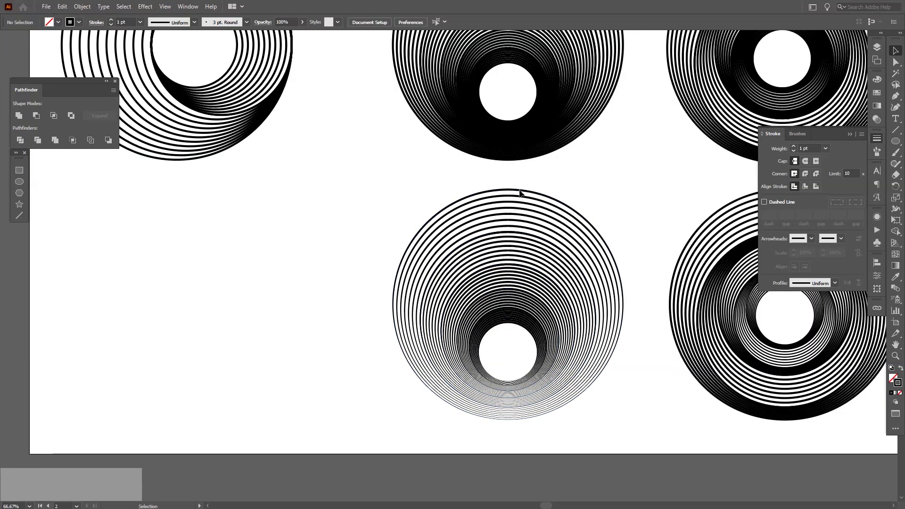
pyautogui.moveTo(514, 284); pyautogui.dragTo(496, 338)
pyautogui.scroll(-1, 496, 337)
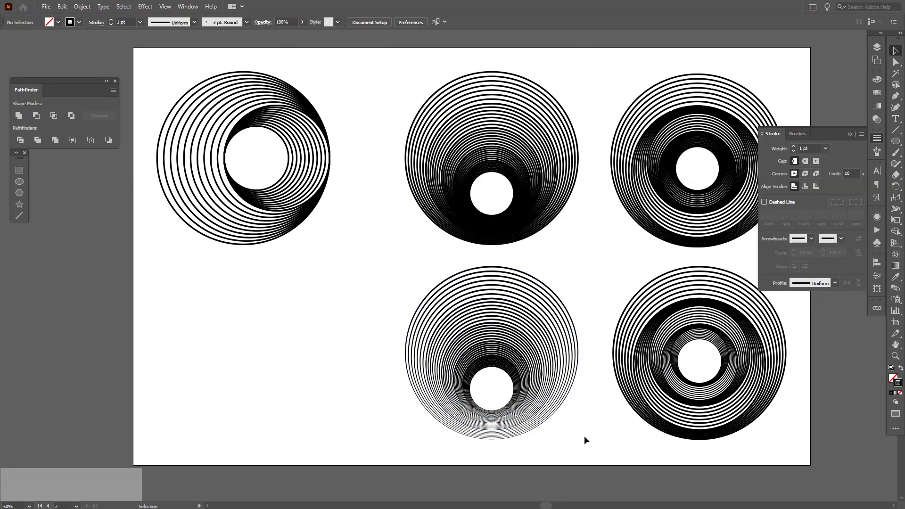
# Apply the asymmetrical leaf-shaped width profile to all strokes of the lower nested-circle copy.
pyautogui.moveTo(538, 441); pyautogui.dragTo(417, 400)
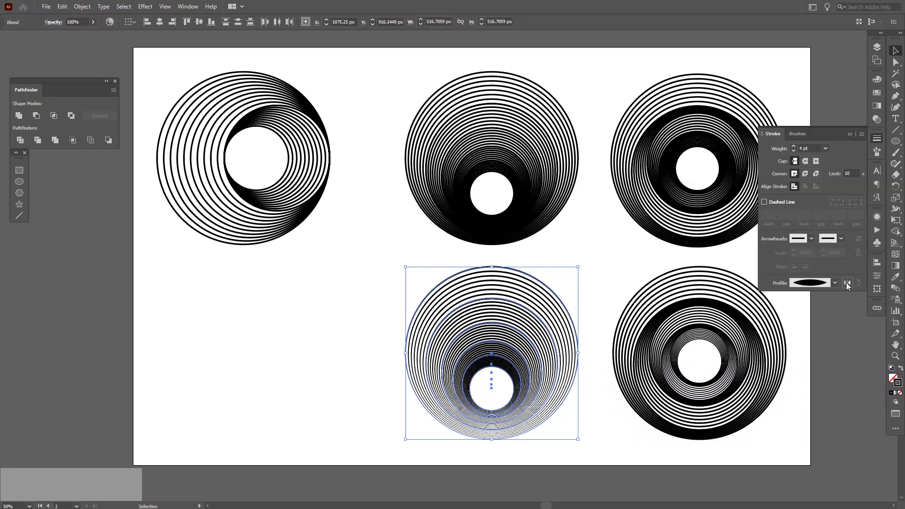
pyautogui.keyDown('alt'); pyautogui.scroll(5, 519, 356); pyautogui.keyUp('alt')
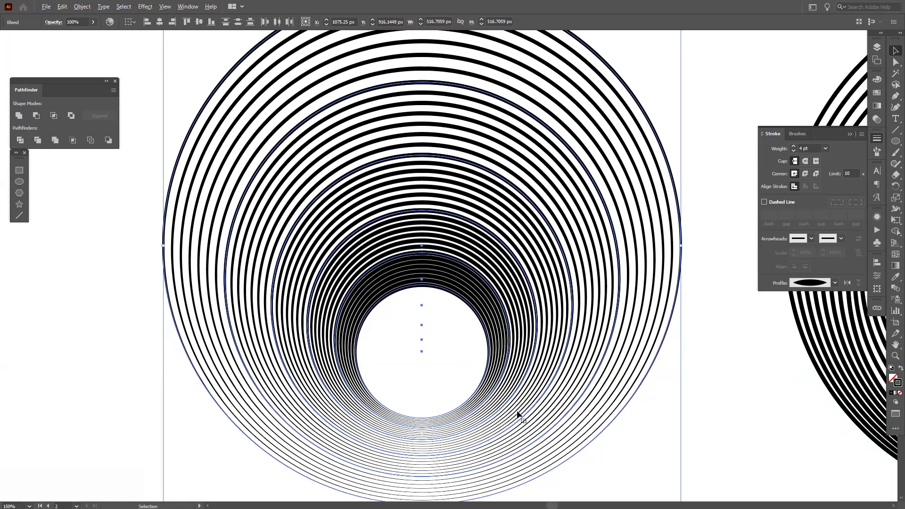
pyautogui.press('space')
pyautogui.click(811, 282)
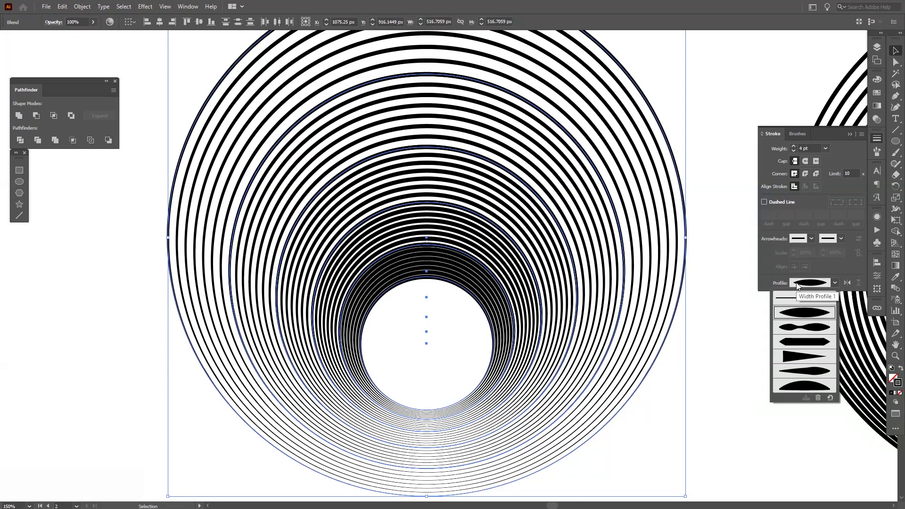
pyautogui.click(801, 369)
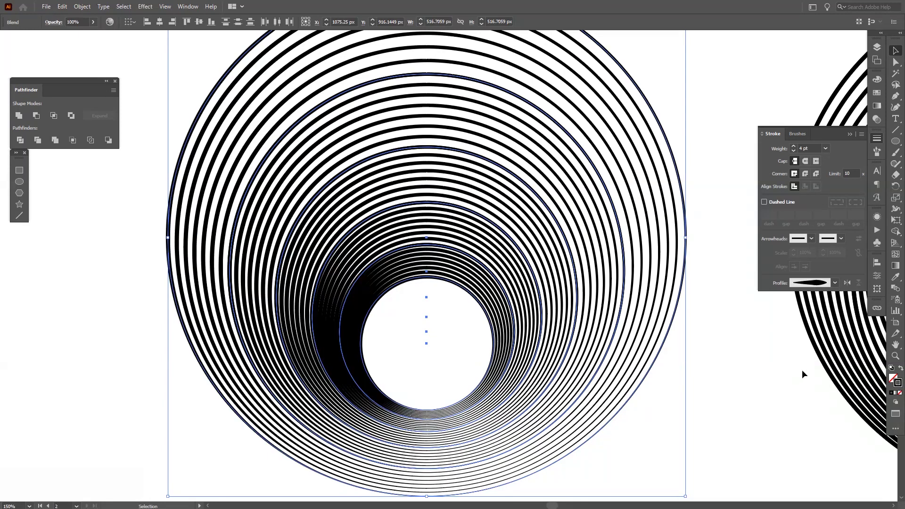
# Flip the leaf-shaped profile along the strokes and back, and try the dome-shaped width profile on the lower nested-circle copy.
pyautogui.click(846, 284)
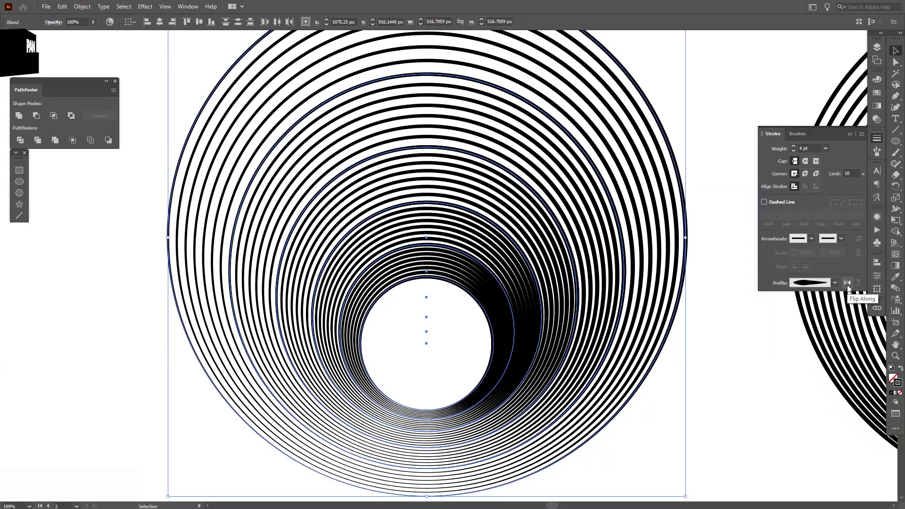
pyautogui.click(847, 284)
pyautogui.click(809, 284)
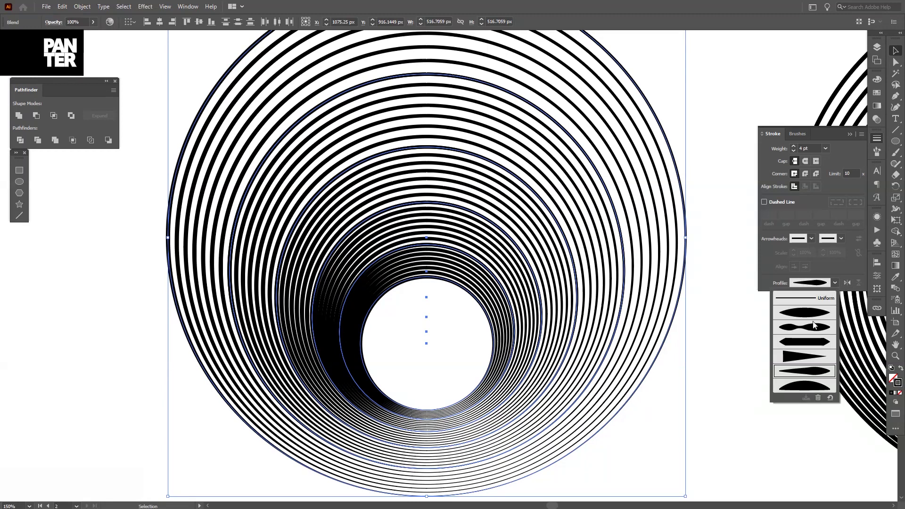
pyautogui.click(810, 386)
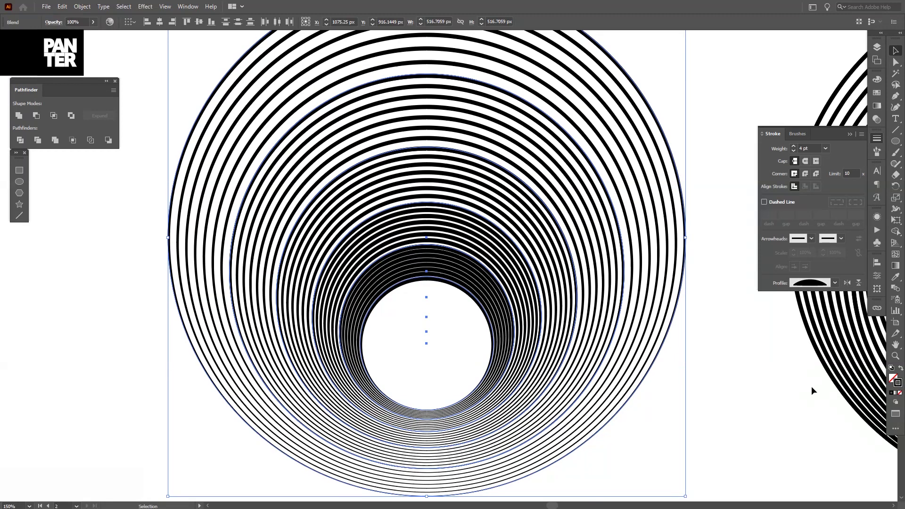
pyautogui.click(705, 405)
pyautogui.scroll(-1, 704, 405)
pyautogui.moveTo(714, 398); pyautogui.dragTo(704, 385)
pyautogui.click(671, 342)
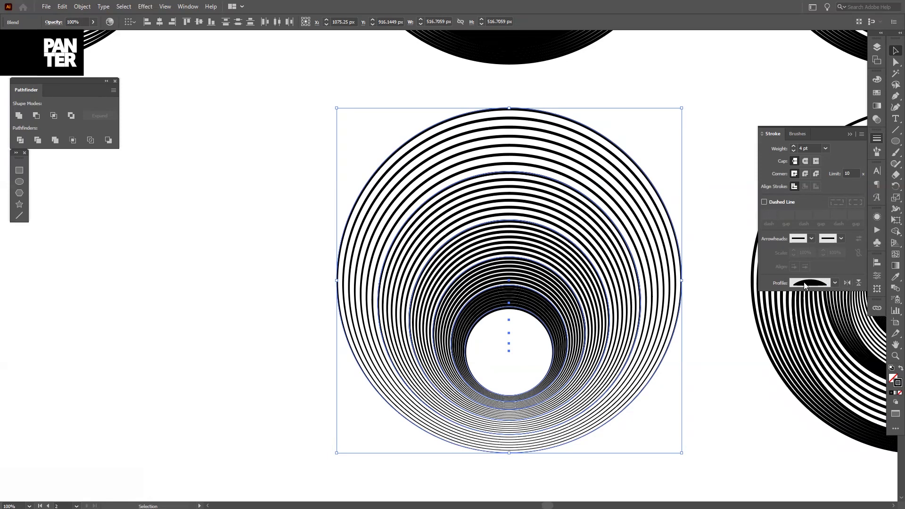
# Try the double-bulge width profile on the lower nested-circle copy and flip it along the strokes.
pyautogui.click(804, 284)
pyautogui.click(819, 329)
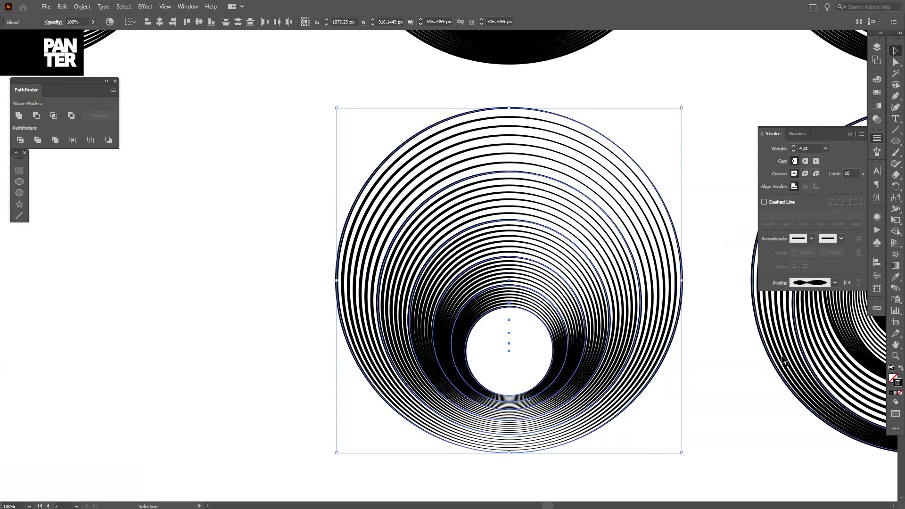
pyautogui.click(846, 283)
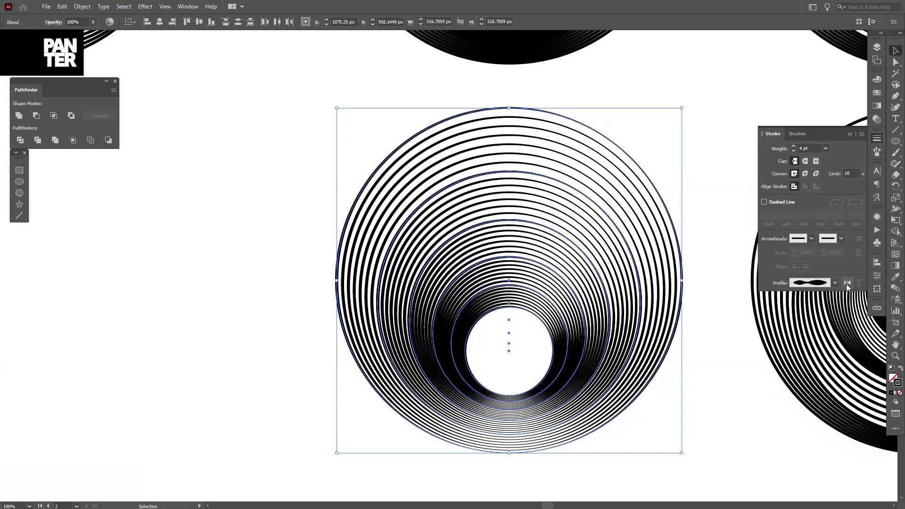
# Reset the lower nested-circle copy's stroke profile to Uniform.
pyautogui.click(835, 283)
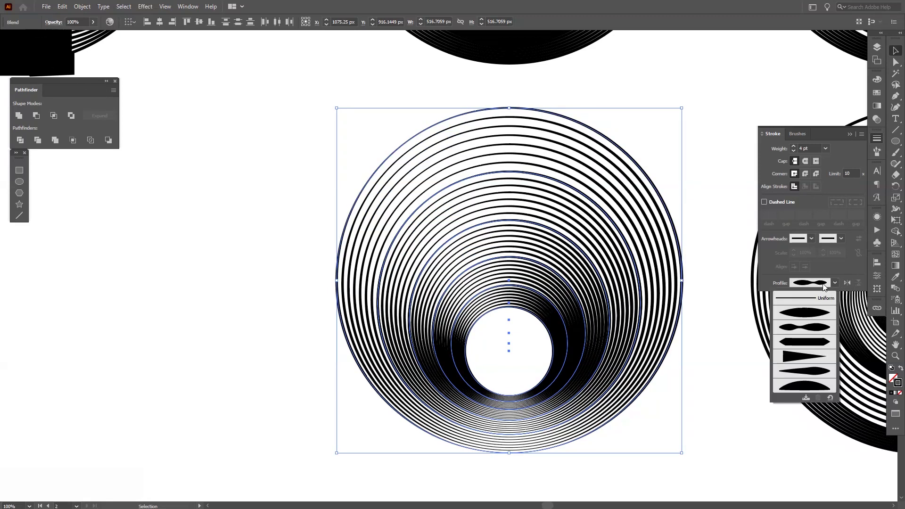
pyautogui.click(806, 296)
pyautogui.click(712, 401)
pyautogui.scroll(-1, 712, 400)
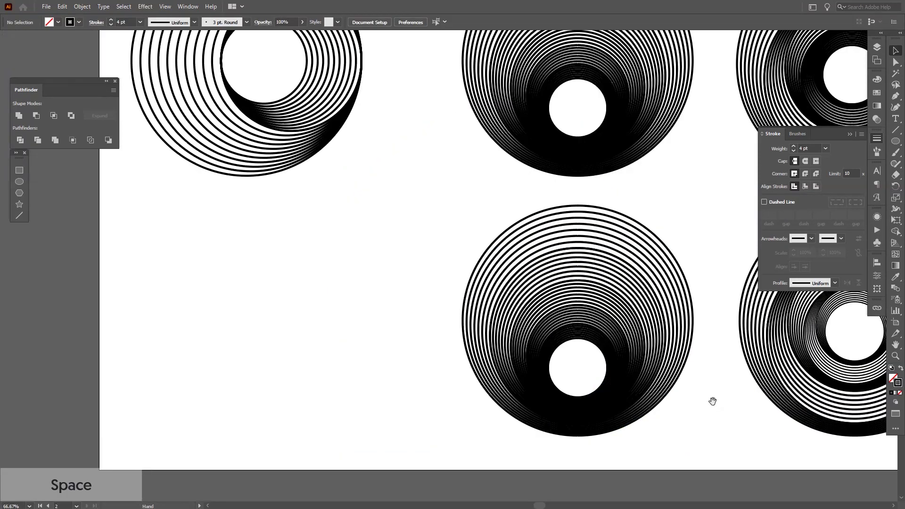
pyautogui.moveTo(712, 401); pyautogui.dragTo(685, 374)
# Set the stroke weight of the lower nested-circle copy to 6 pt.
pyautogui.click(661, 327)
pyautogui.scroll(2, 661, 327)
pyautogui.moveTo(661, 327); pyautogui.dragTo(630, 319)
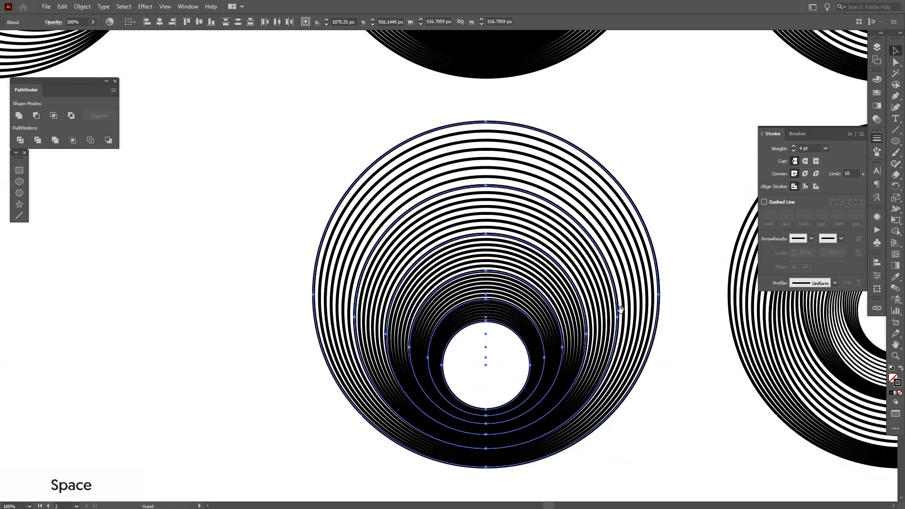
pyautogui.click(805, 148)
pyautogui.press('Up')
pyautogui.press('Up')
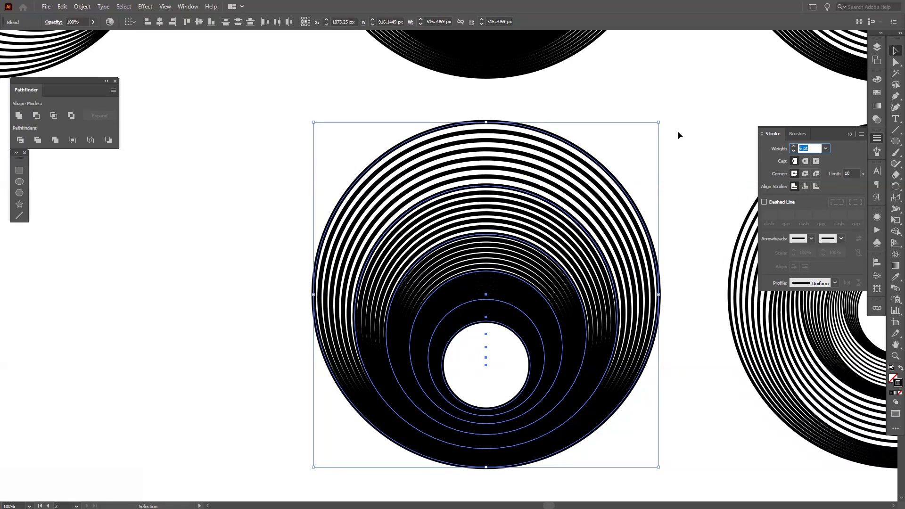
# Use the Width tool to narrow the outermost circle's stroke to a hairline at its top anchor.
pyautogui.click(683, 141)
pyautogui.scroll(-1, 683, 141)
pyautogui.moveTo(683, 141); pyautogui.dragTo(658, 171)
pyautogui.click(559, 381)
pyautogui.scroll(3, 559, 381)
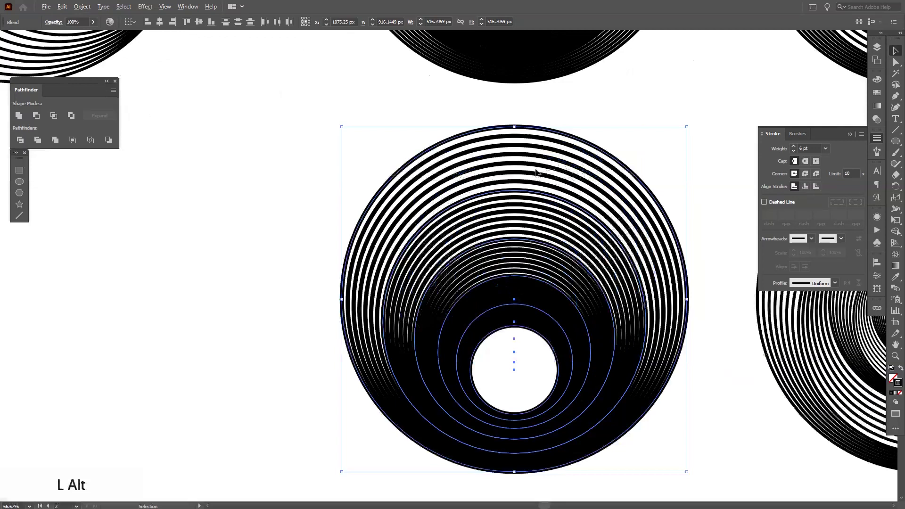
pyautogui.hotkey('shift', 'w')
pyautogui.scroll(2, 518, 113)
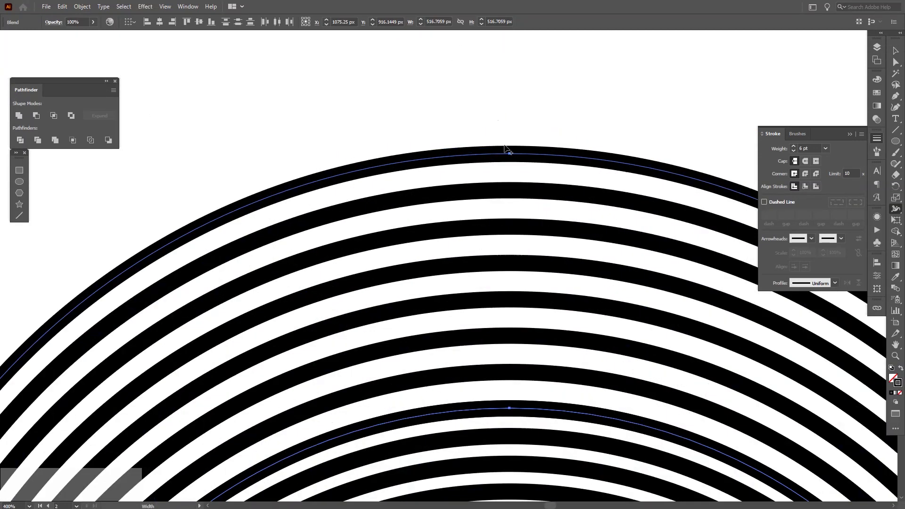
pyautogui.moveTo(510, 160); pyautogui.dragTo(511, 161)
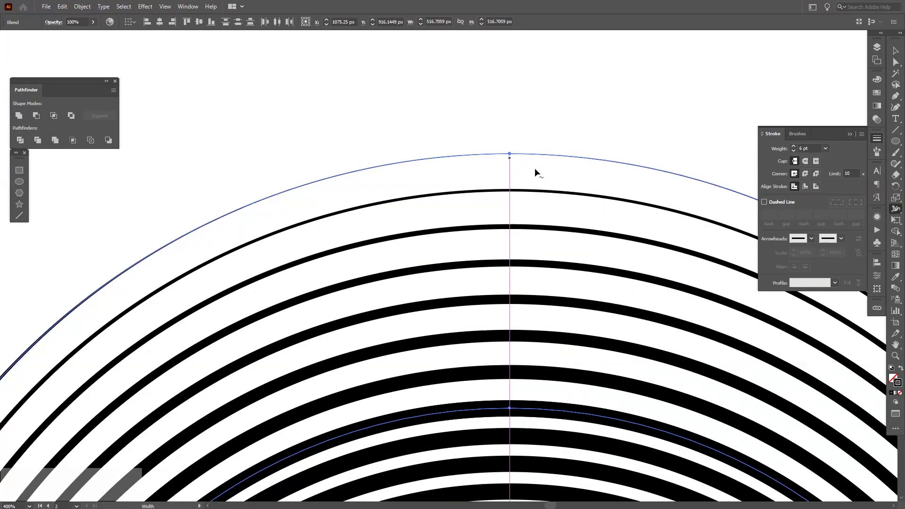
# Narrow both overlapping strokes of the second-largest circle to a hairline at the top anchor with the Width tool.
pyautogui.scroll(-3, 527, 212)
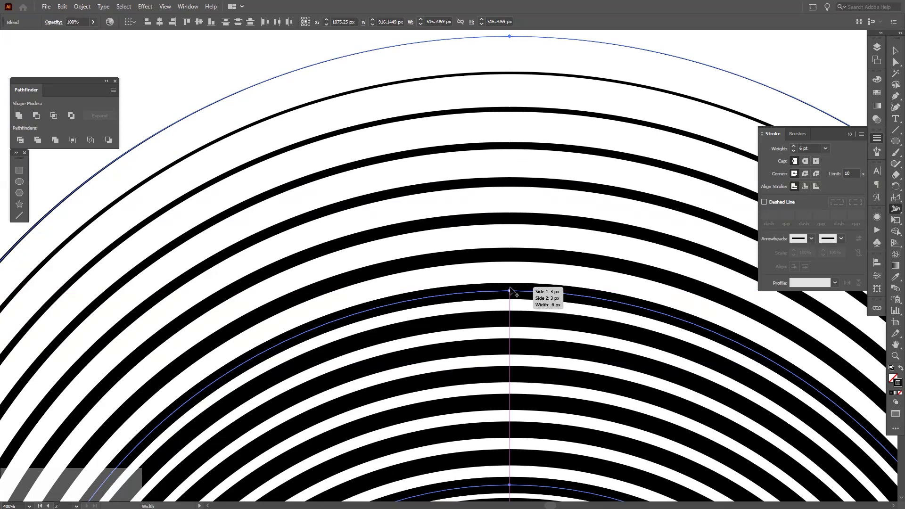
pyautogui.moveTo(509, 285)
pyautogui.mouseDown()
pyautogui.moveTo(510, 299)
pyautogui.moveTo(521, 282)
pyautogui.mouseUp()
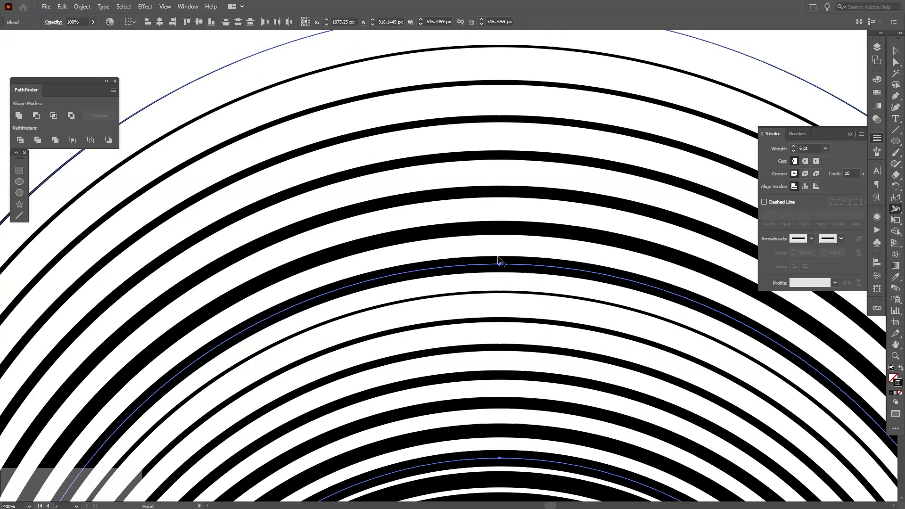
pyautogui.press('v')
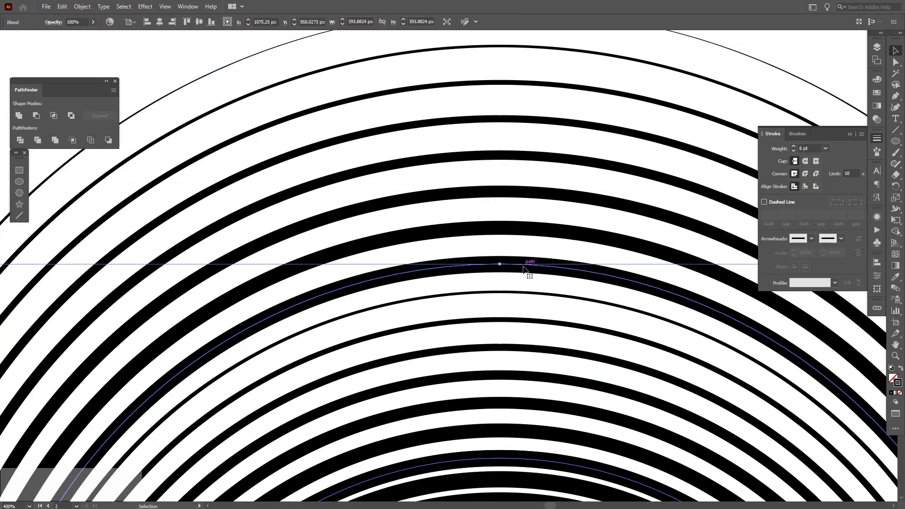
pyautogui.hotkey('shift', 'w')
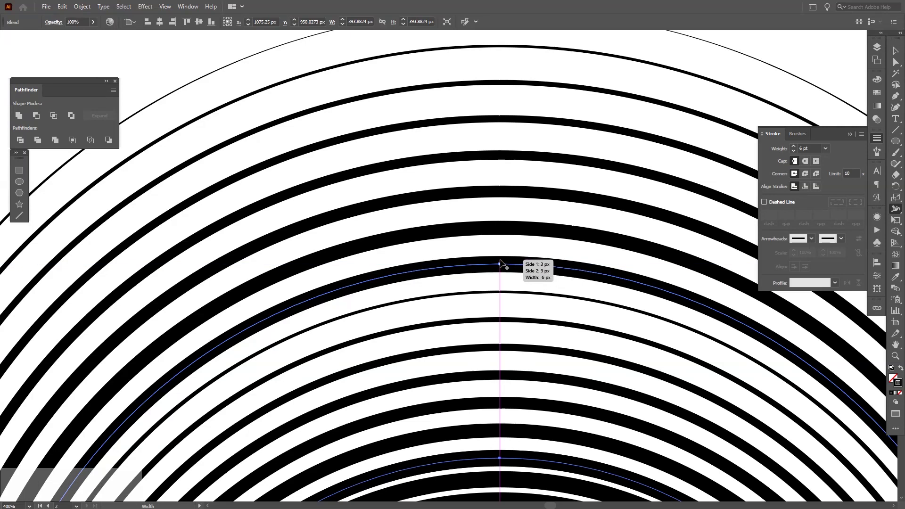
pyautogui.moveTo(500, 260); pyautogui.dragTo(536, 168)
pyautogui.press('v')
pyautogui.click(502, 275)
# Collapse the stroke settings and narrow the third circle's stroke belonging to the inner blend to a hairline at its top anchor.
pyautogui.hotkey('ctrl', '0')
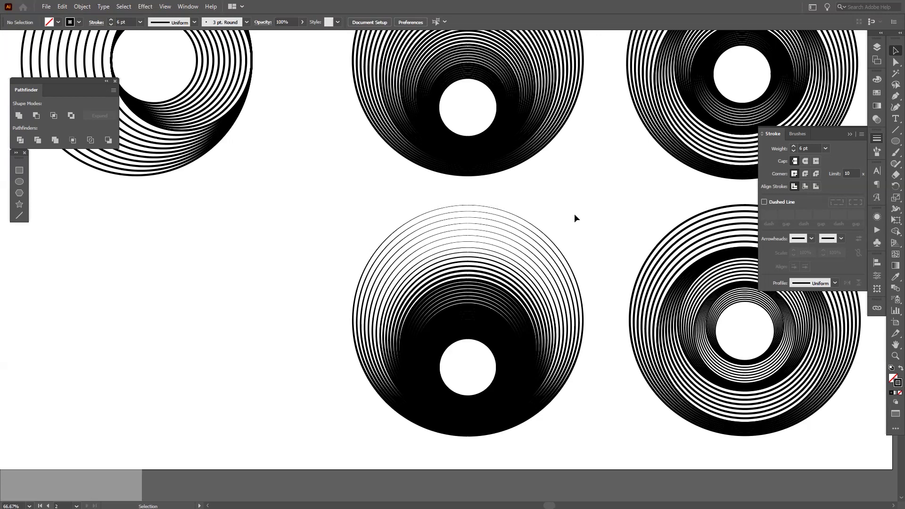
pyautogui.click(849, 134)
pyautogui.scroll(2, 340, 356)
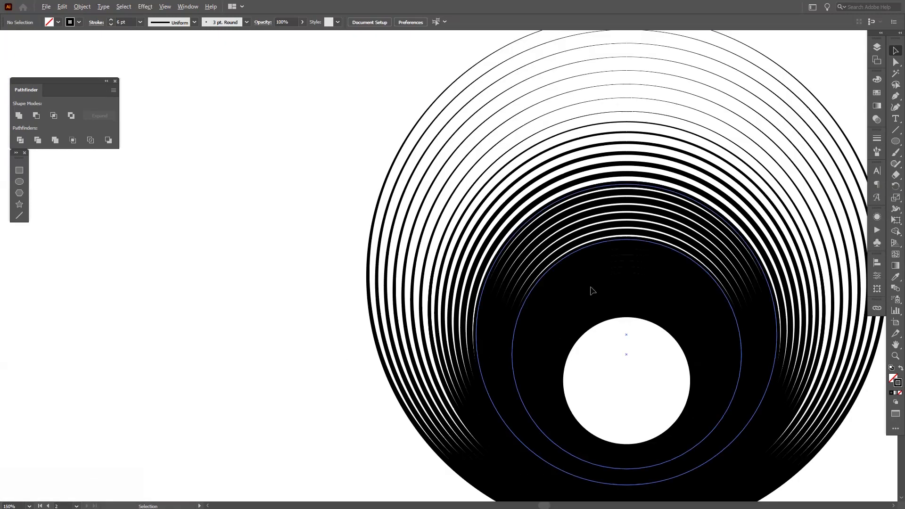
pyautogui.moveTo(627, 210); pyautogui.dragTo(501, 242)
pyautogui.scroll(2, 500, 228)
pyautogui.click(503, 213)
pyautogui.scroll(2, 498, 205)
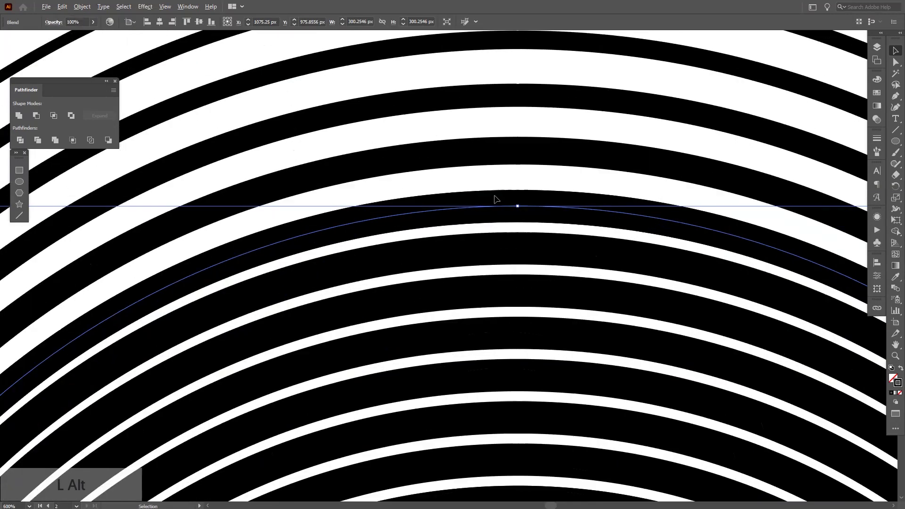
pyautogui.hotkey('shift', 'w')
pyautogui.moveTo(517, 194); pyautogui.dragTo(517, 214)
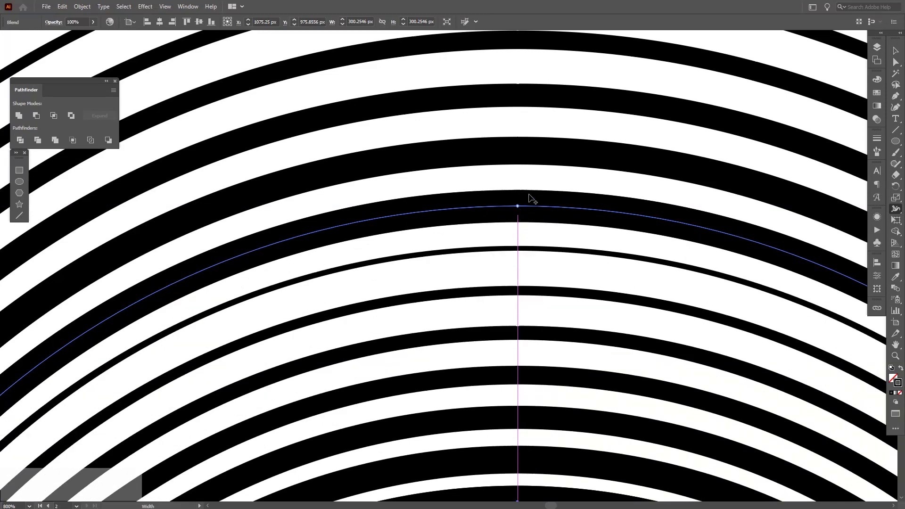
# Select the overlapping third circle of the outer blend and narrow its stroke to a hairline at the top anchor.
pyautogui.press('v')
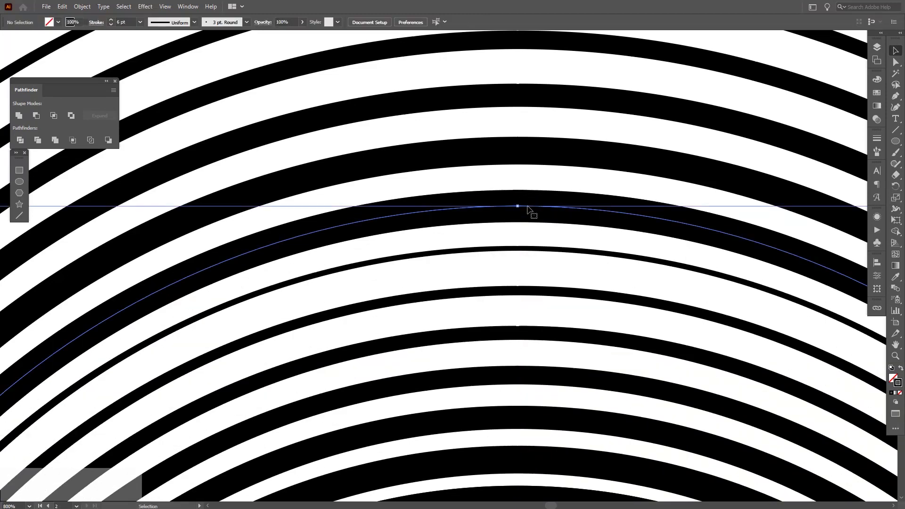
pyautogui.hotkey('shift', 'w')
pyautogui.moveTo(517, 206)
pyautogui.mouseDown()
pyautogui.moveTo(528, 212)
pyautogui.moveTo(519, 216)
pyautogui.mouseUp()
pyautogui.press('v')
pyautogui.click(518, 220)
# Narrow the fourth circle's stroke belonging to the inner blend to a hairline at its top anchor with the Width tool.
pyautogui.moveTo(523, 248); pyautogui.dragTo(520, 207)
pyautogui.scroll(-2, 521, 207)
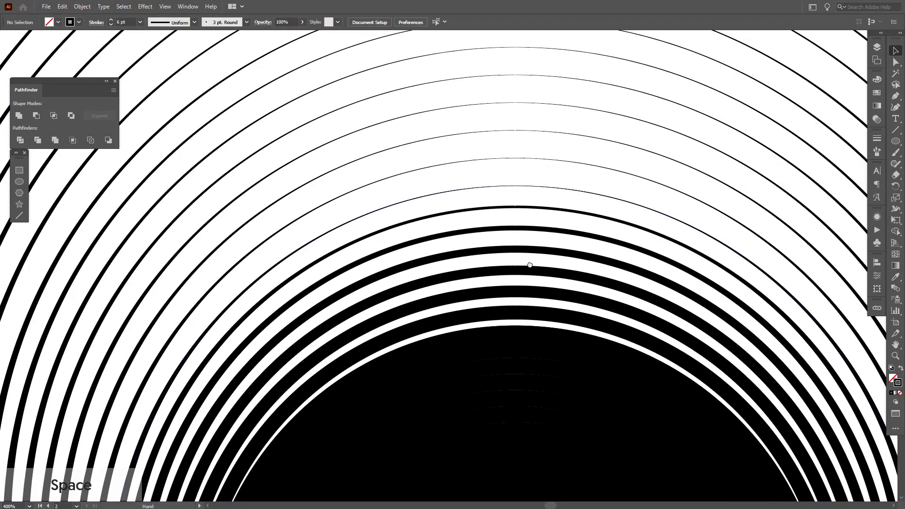
pyautogui.scroll(-4, 516, 290)
pyautogui.moveTo(665, 374); pyautogui.dragTo(650, 362)
pyautogui.scroll(5, 460, 282)
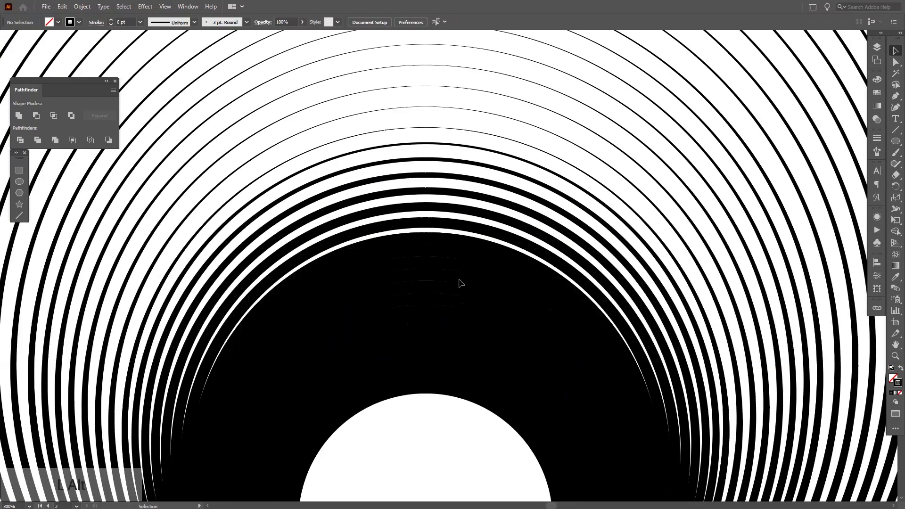
pyautogui.click(452, 256)
pyautogui.hotkey('shift', 'w')
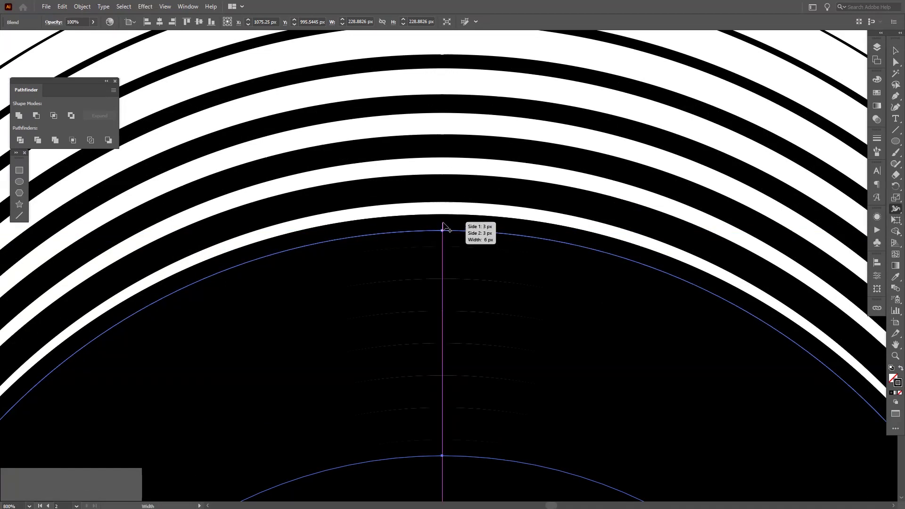
pyautogui.press('v')
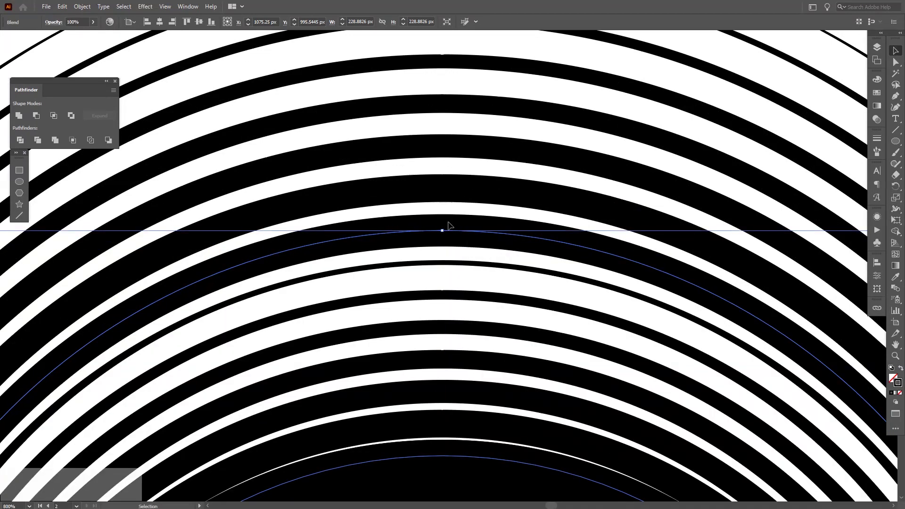
# Select the overlapping fourth circle of the outer blend and narrow its stroke to a hairline at the top anchor.
pyautogui.hotkey('ctrl', 'shift', 'a')
pyautogui.click(456, 234)
pyautogui.hotkey('shift', 'w')
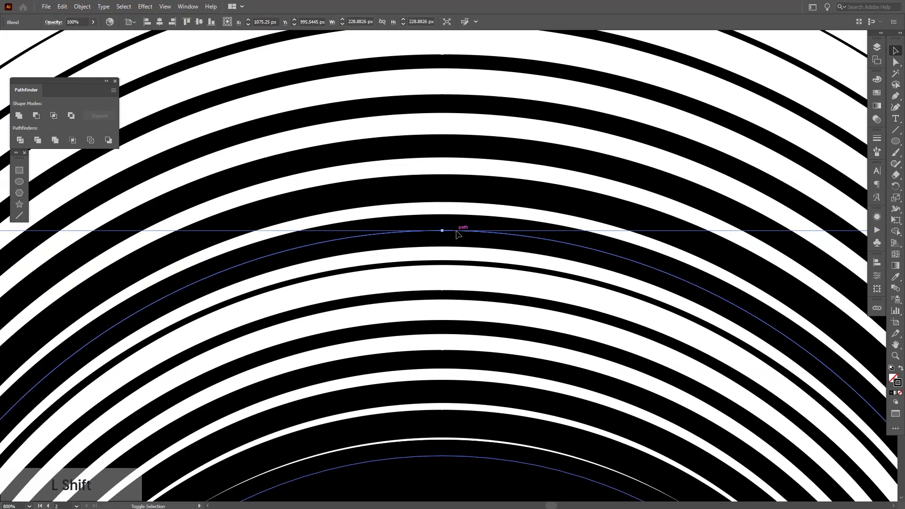
pyautogui.moveTo(443, 230); pyautogui.dragTo(444, 234)
pyautogui.press('v')
pyautogui.click(450, 242)
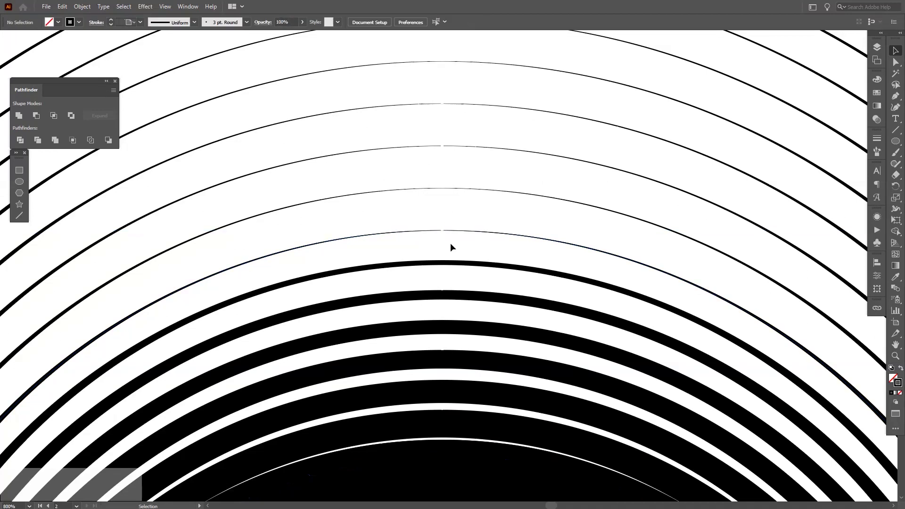
# Narrow the fifth circle's stroke belonging to the innermost blend to a hairline at its top anchor with the Width tool.
pyautogui.scroll(-3, 450, 242)
pyautogui.moveTo(459, 266); pyautogui.dragTo(489, 244)
pyautogui.scroll(1, 489, 244)
pyautogui.click(487, 282)
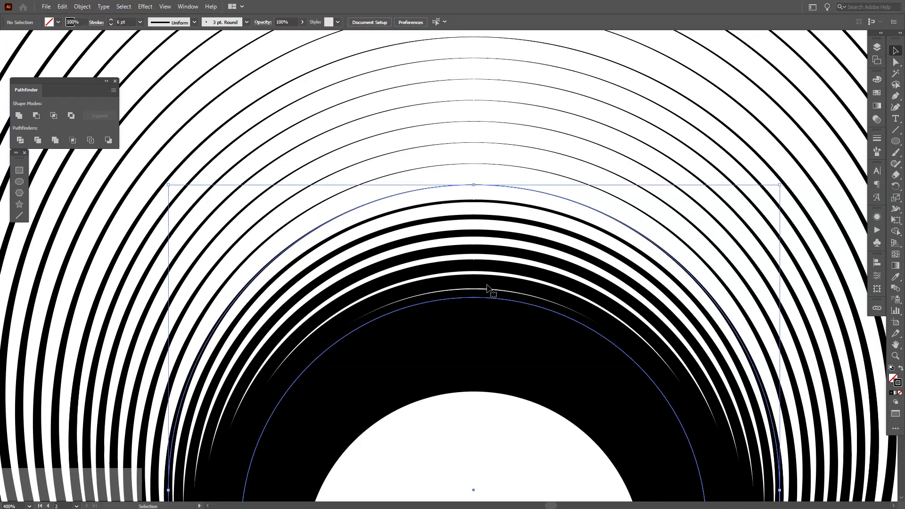
pyautogui.hotkey('shift', 'w')
pyautogui.scroll(2, 476, 290)
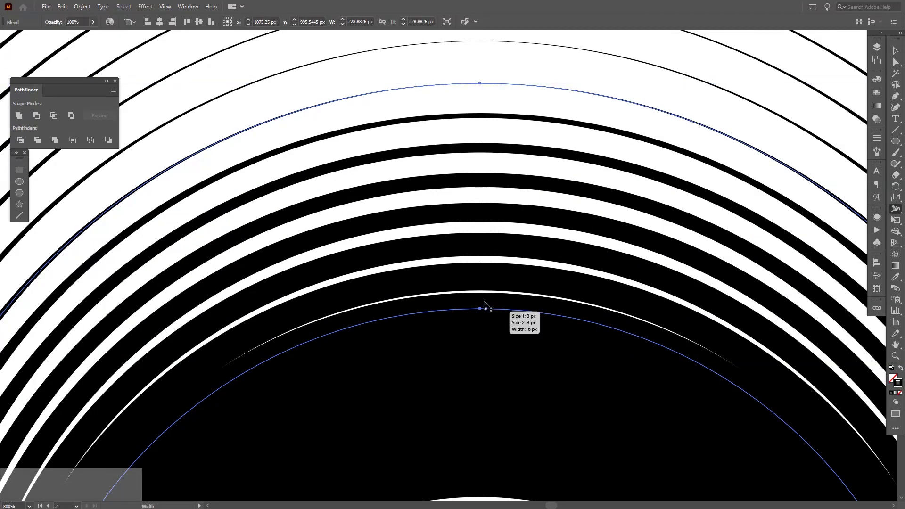
pyautogui.moveTo(481, 310); pyautogui.dragTo(480, 309)
pyautogui.press('v')
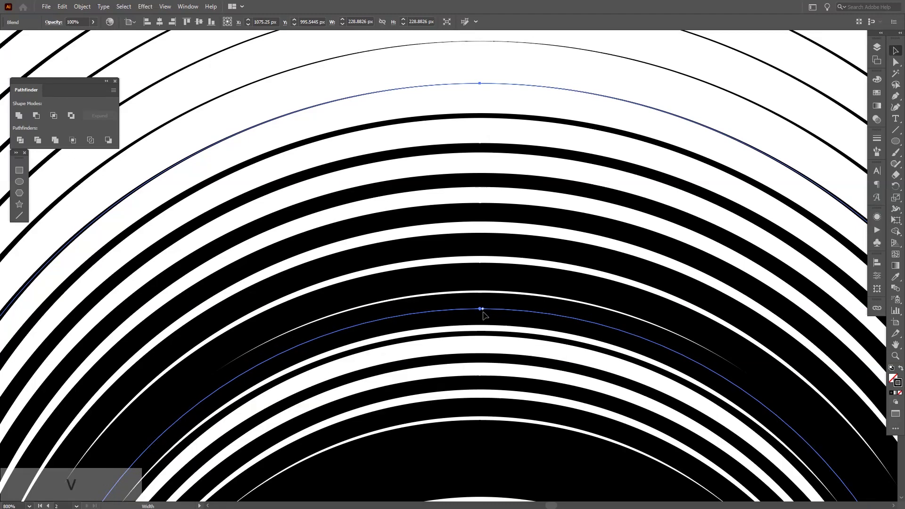
# Select the overlapping fifth circle of the outer blend and narrow its stroke at the top anchor, then review the whole shape.
pyautogui.click(491, 315)
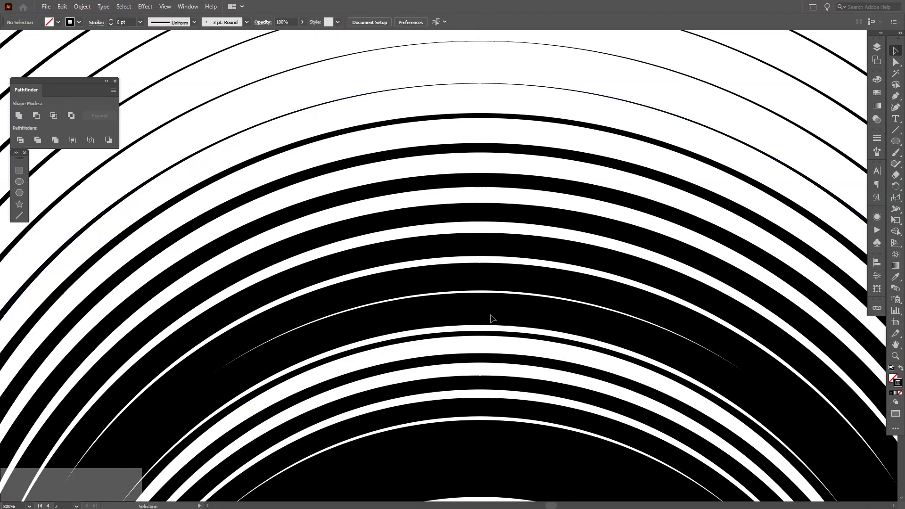
pyautogui.click(491, 306)
pyautogui.hotkey('shift', 'w')
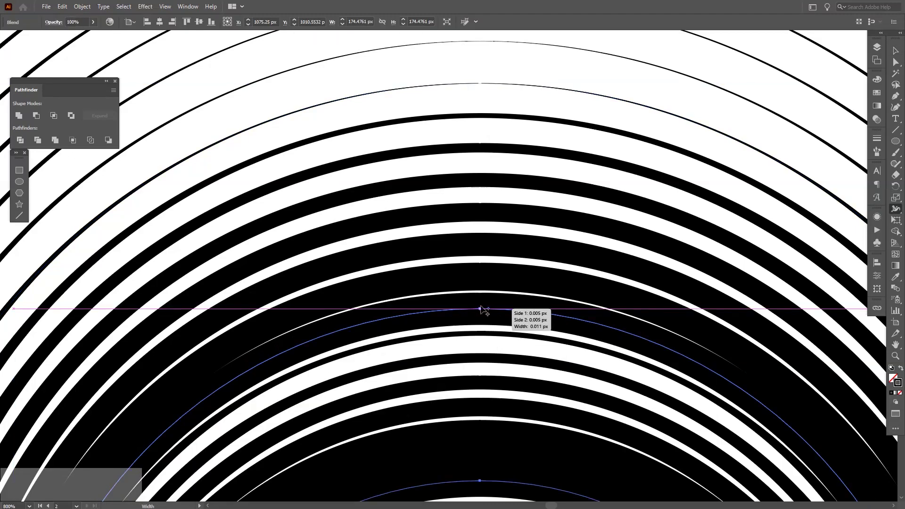
pyautogui.moveTo(480, 306); pyautogui.dragTo(481, 311)
pyautogui.press('v')
pyautogui.click(485, 298)
pyautogui.scroll(-5, 484, 298)
pyautogui.moveTo(537, 300); pyautogui.dragTo(497, 228)
pyautogui.scroll(-3, 498, 228)
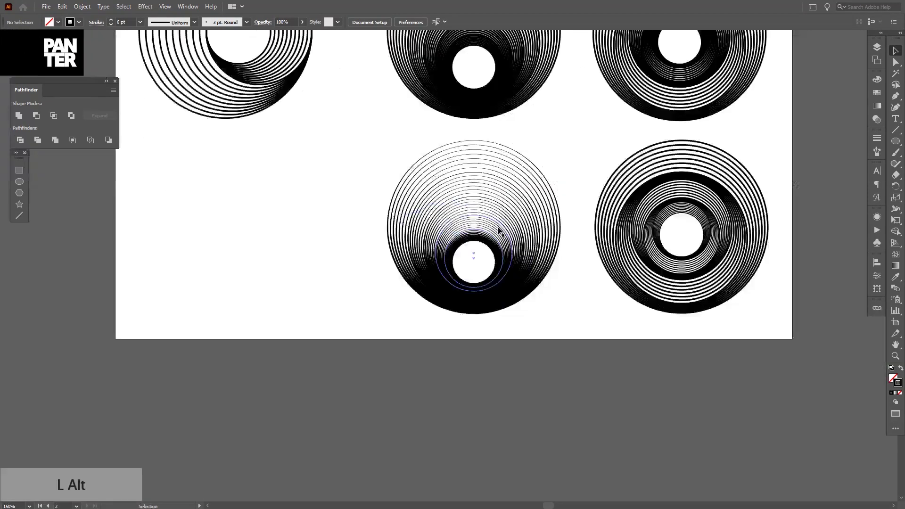
pyautogui.scroll(-3, 498, 231)
pyautogui.scroll(2, 512, 241)
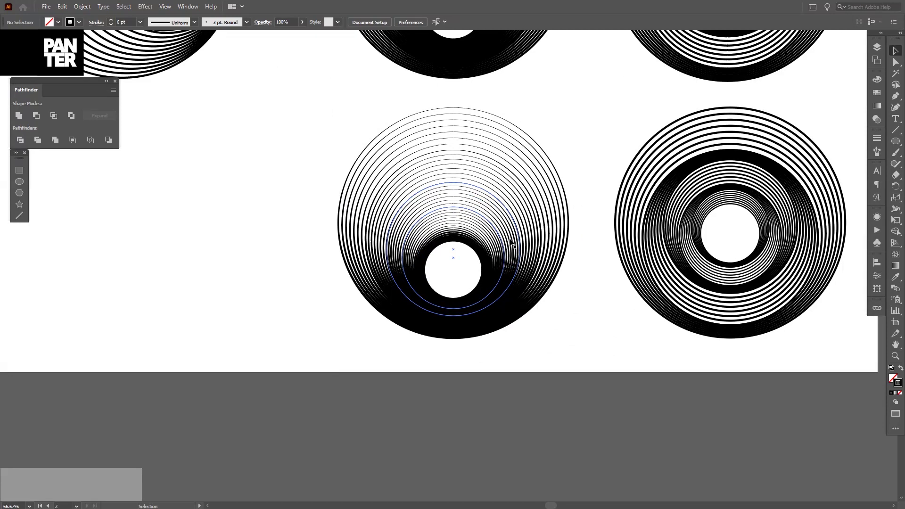
# Select the innermost circle and narrow its stroke to a hairline at the top anchor with the Width tool, then deselect it.
pyautogui.scroll(-1, 511, 241)
pyautogui.scroll(6, 485, 306)
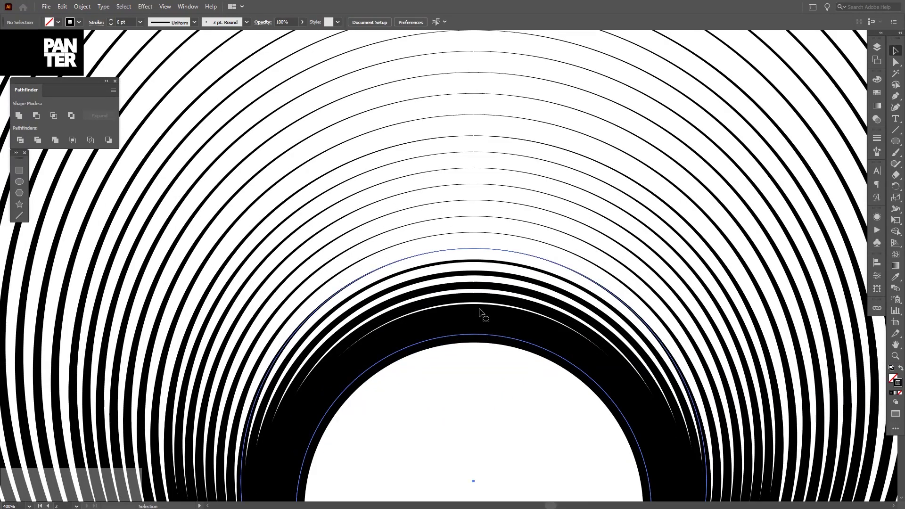
pyautogui.click(480, 312)
pyautogui.scroll(1, 474, 312)
pyautogui.hotkey('shift', 'w')
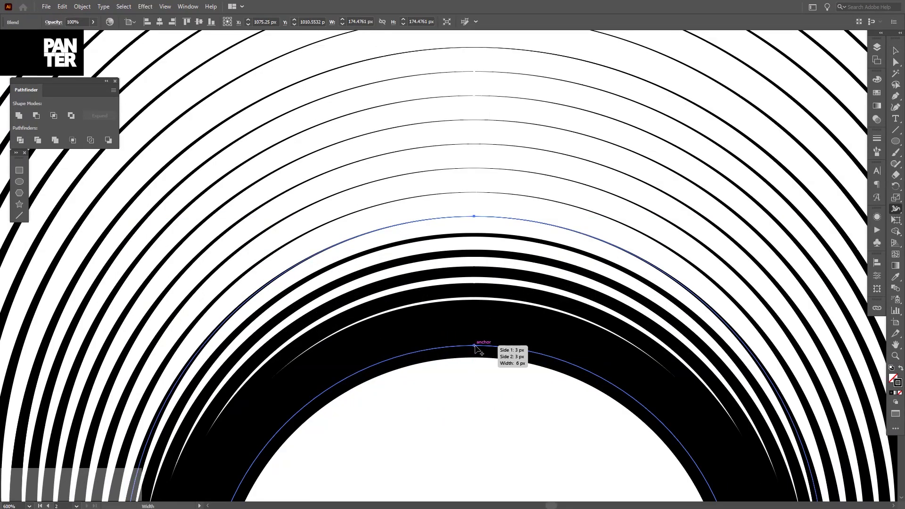
pyautogui.moveTo(475, 347); pyautogui.dragTo(476, 345)
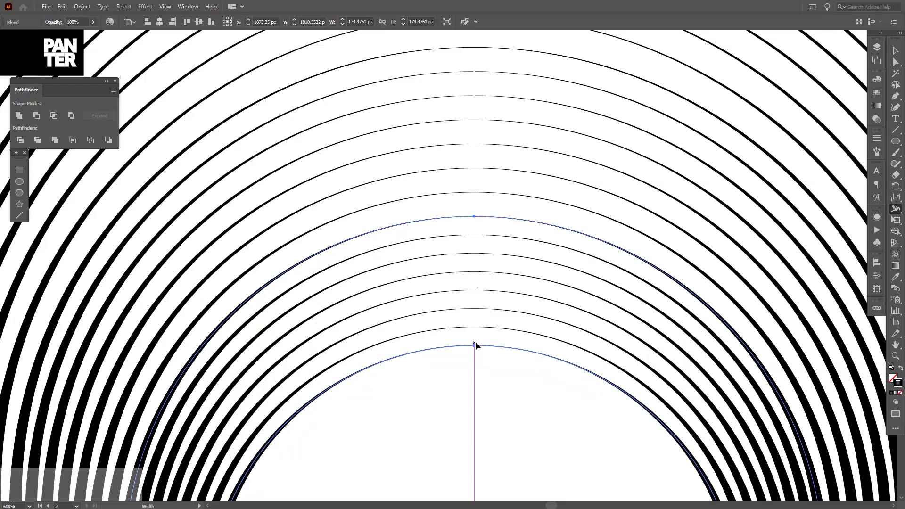
pyautogui.press('v')
pyautogui.click(475, 384)
pyautogui.scroll(-4, 475, 384)
pyautogui.moveTo(475, 385); pyautogui.dragTo(479, 309)
pyautogui.scroll(-3, 479, 309)
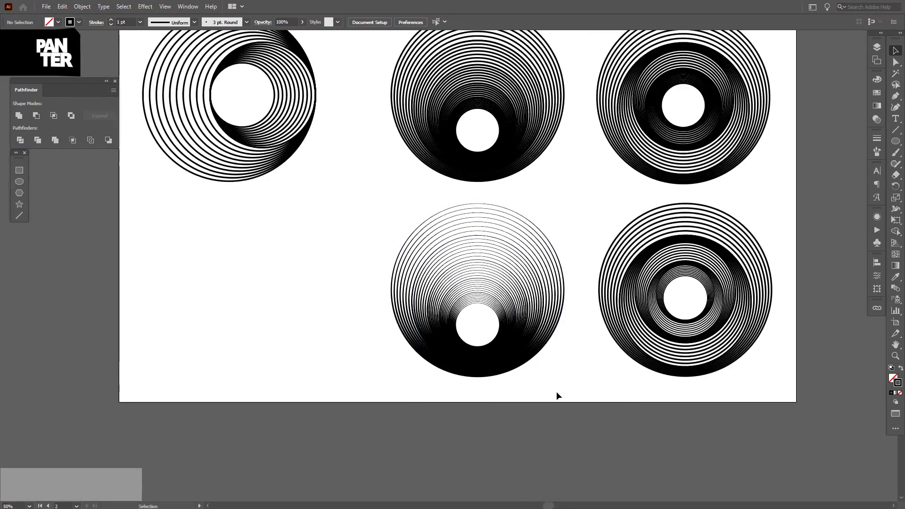
# Duplicate the finished tapered circle shape into the empty space beneath the sideways-nested circle shape.
pyautogui.scroll(-2, 546, 371)
pyautogui.scroll(2, 574, 375)
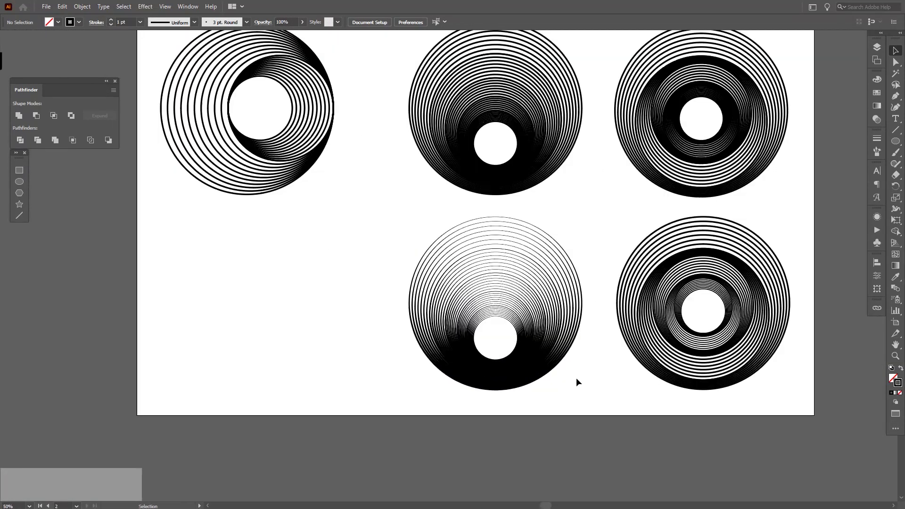
pyautogui.scroll(1, 593, 382)
pyautogui.moveTo(593, 379); pyautogui.dragTo(661, 402)
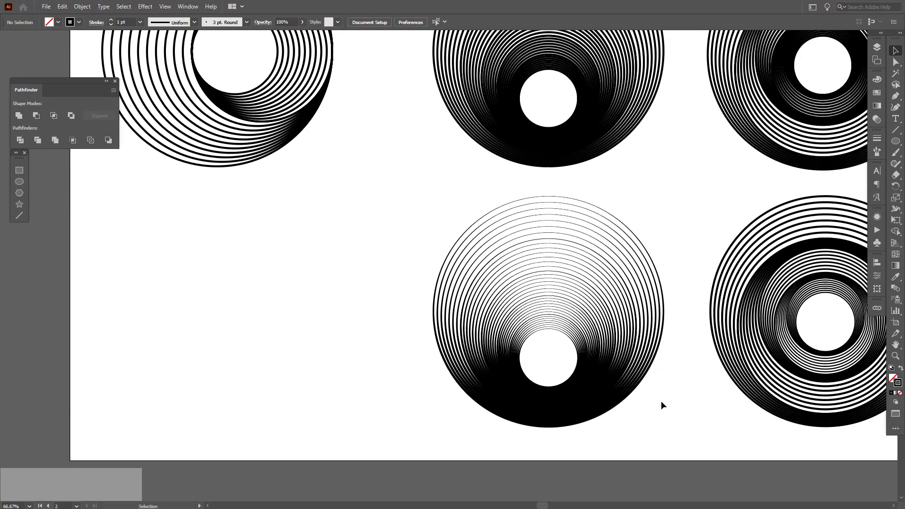
pyautogui.scroll(-2, 661, 402)
pyautogui.scroll(1, 662, 404)
pyautogui.click(591, 371)
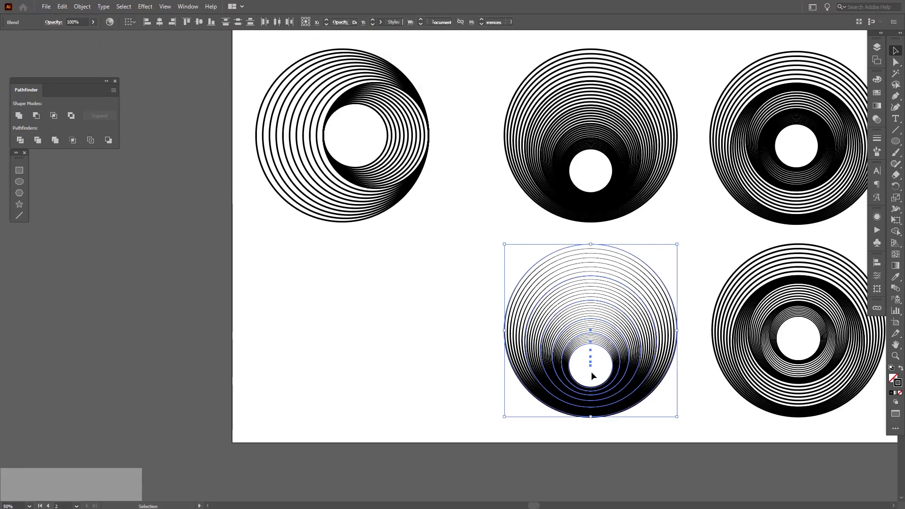
pyautogui.moveTo(608, 385); pyautogui.dragTo(377, 397)
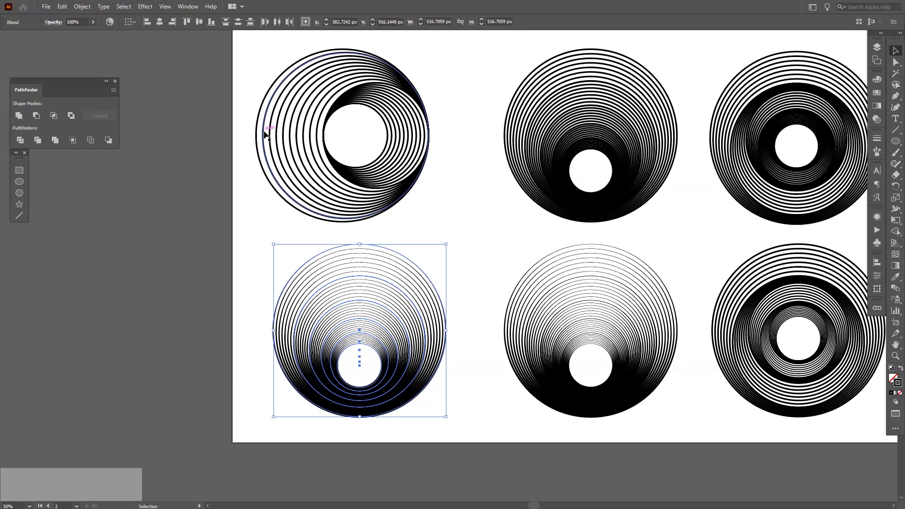
# Thicken the duplicated shape by raising its stroke weight to 28 pt, then deselect it.
pyautogui.click(876, 138)
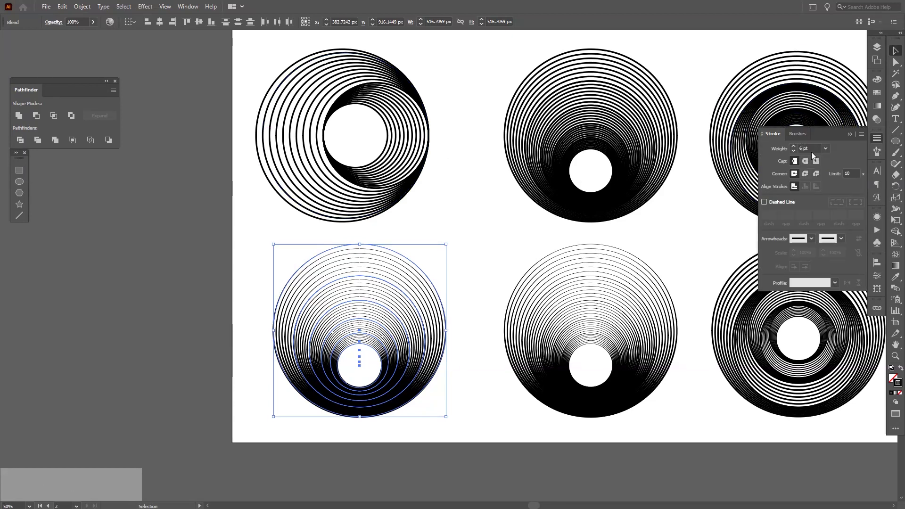
pyautogui.scroll(20, 810, 146)
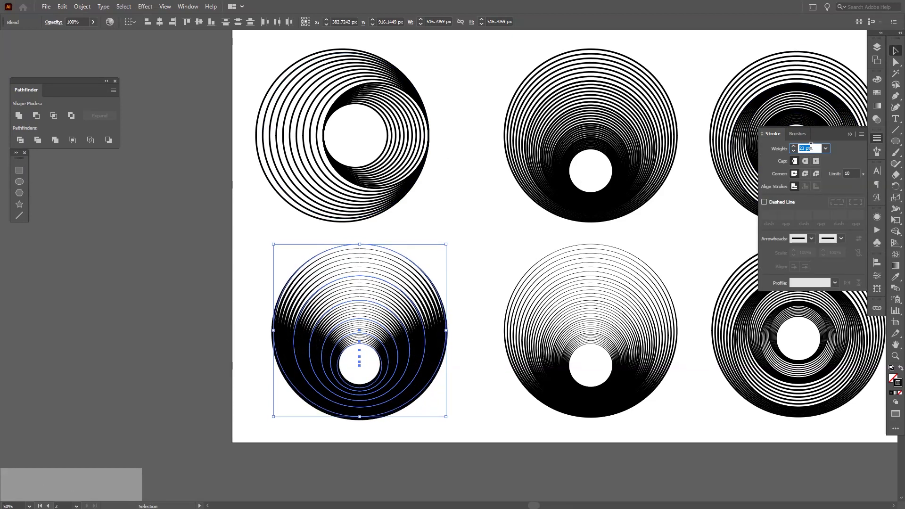
pyautogui.click(476, 265)
pyautogui.hotkey('ctrl', '+')
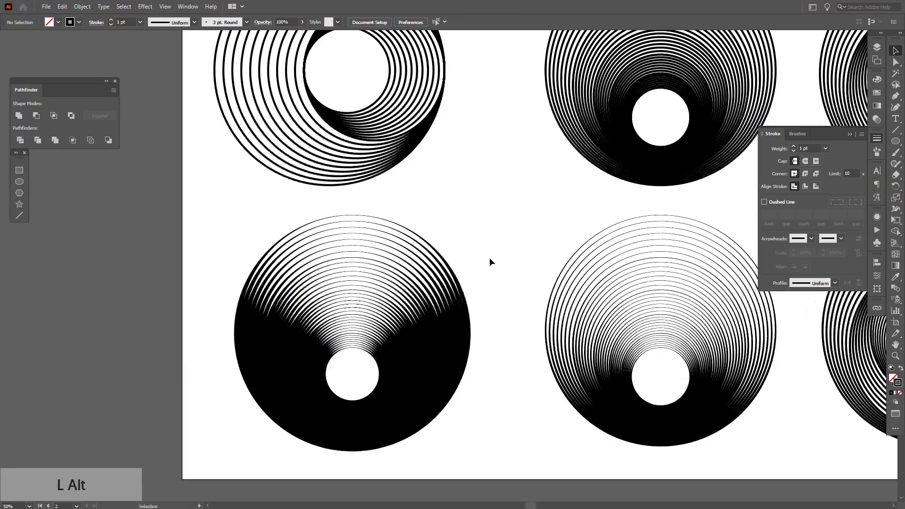
# Reselect the duplicated shape and reduce its stroke weight to a medium thickness, reopening gaps between the side lines.
pyautogui.click(461, 363)
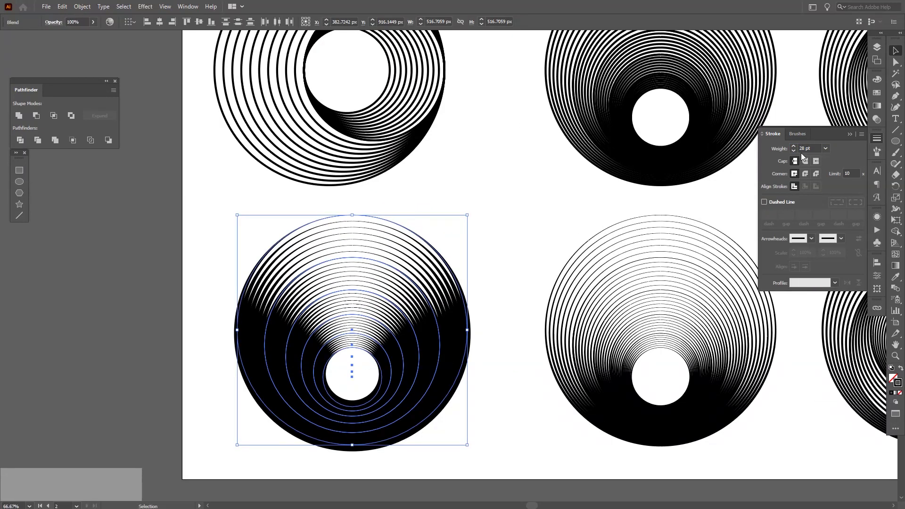
pyautogui.scroll(-18, 805, 148)
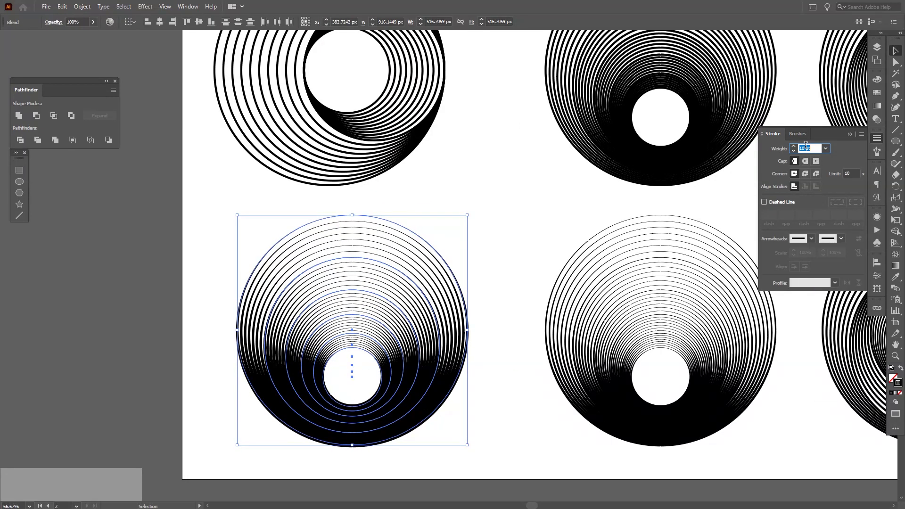
pyautogui.click(535, 241)
pyautogui.scroll(-3, 535, 238)
pyautogui.scroll(1, 459, 306)
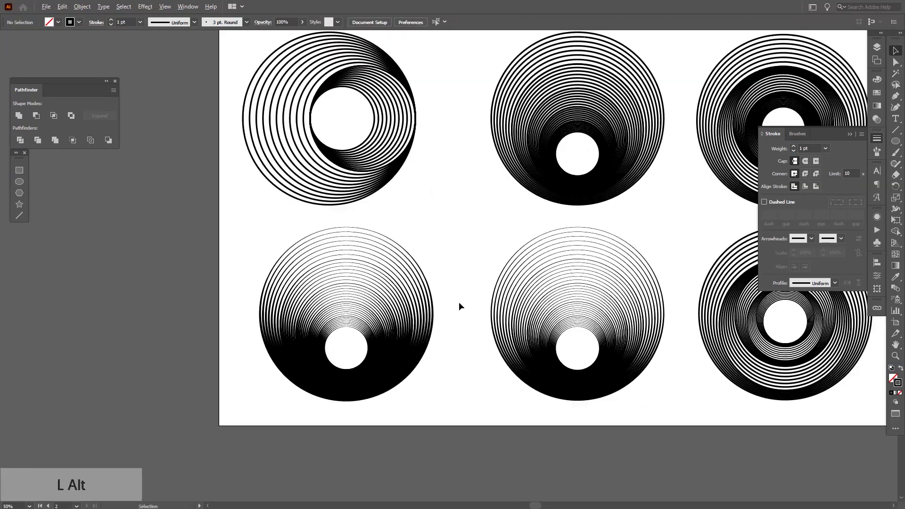
# Set the duplicated shape's stroke weight to 3 pt for a lighter version than the original, then deselect it.
pyautogui.moveTo(454, 413); pyautogui.dragTo(336, 356)
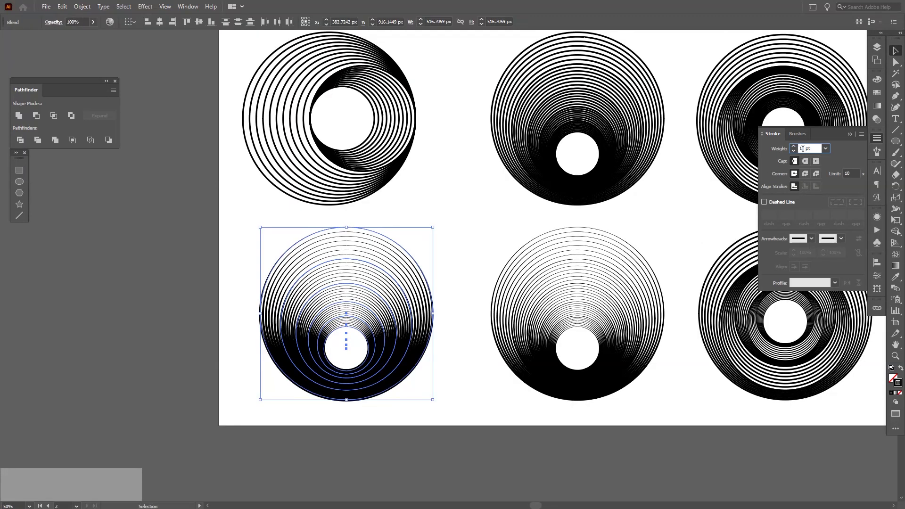
pyautogui.scroll(-3, 801, 148)
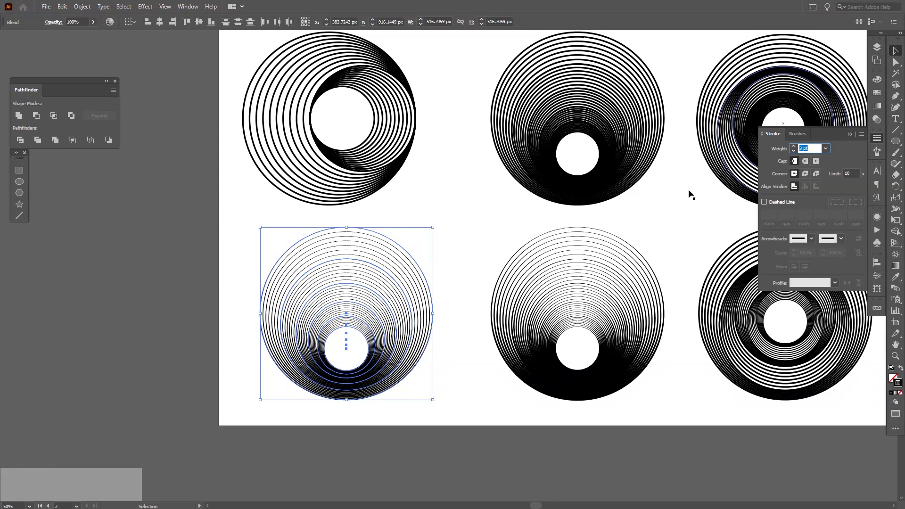
pyautogui.click(481, 221)
# Close the stroke settings and compare all the line-circle variations across the whole artboard.
pyautogui.press('space')
pyautogui.moveTo(474, 234); pyautogui.dragTo(414, 279)
pyautogui.scroll(1, 432, 285)
pyautogui.press('space')
pyautogui.scroll(-2, 434, 285)
pyautogui.press('space')
pyautogui.scroll(1, 434, 276)
pyautogui.click(849, 134)
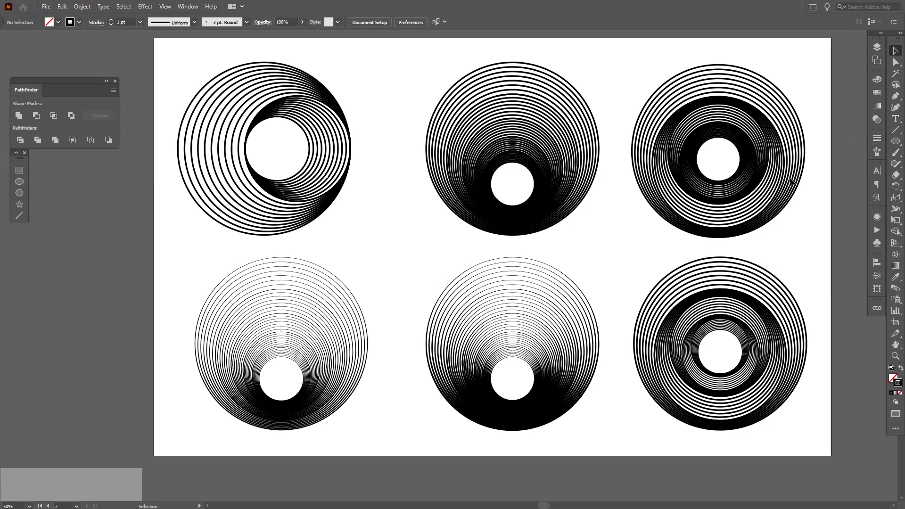
pyautogui.press('space')
pyautogui.moveTo(644, 269)
pyautogui.mouseDown()
pyautogui.moveTo(600, 271)
pyautogui.moveTo(588, 282)
pyautogui.moveTo(605, 276)
pyautogui.moveTo(598, 279)
pyautogui.mouseUp()
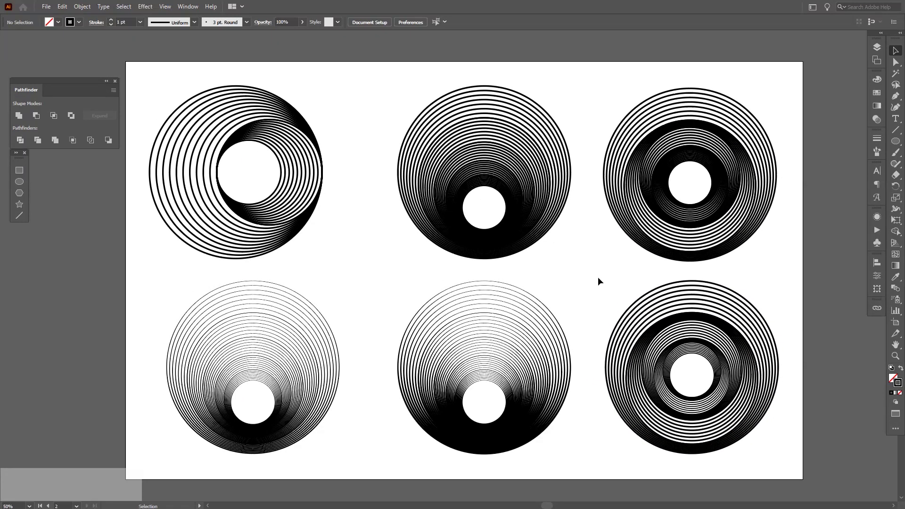